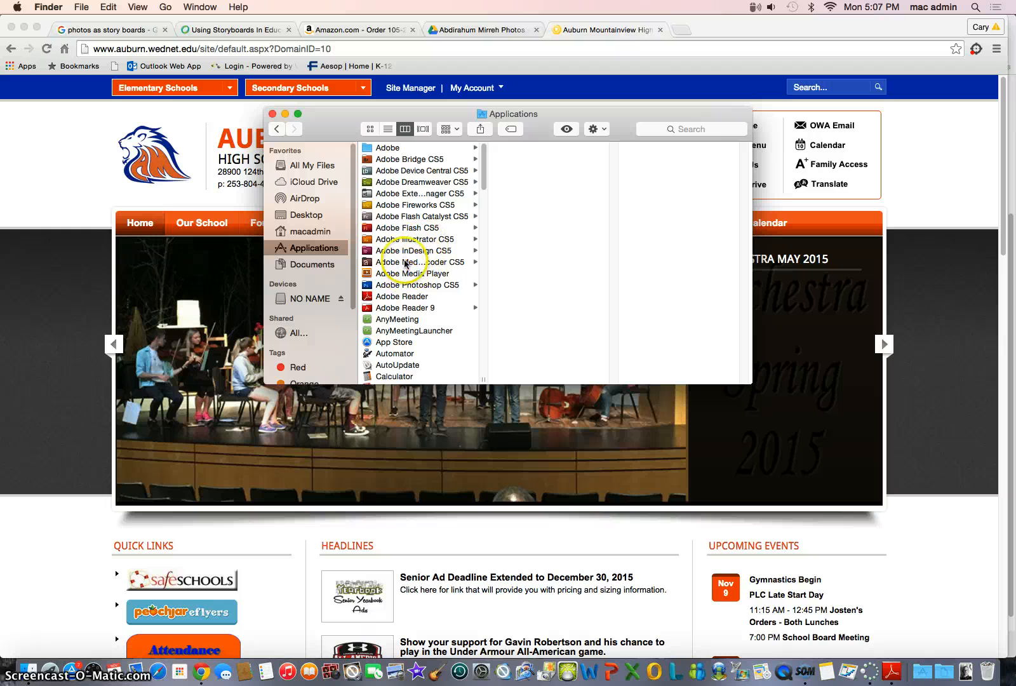
Step: Launch Adobe Illustrator CS5 and create a new Letter-size document, 8.5 in wide by 11 in high
click(410, 239)
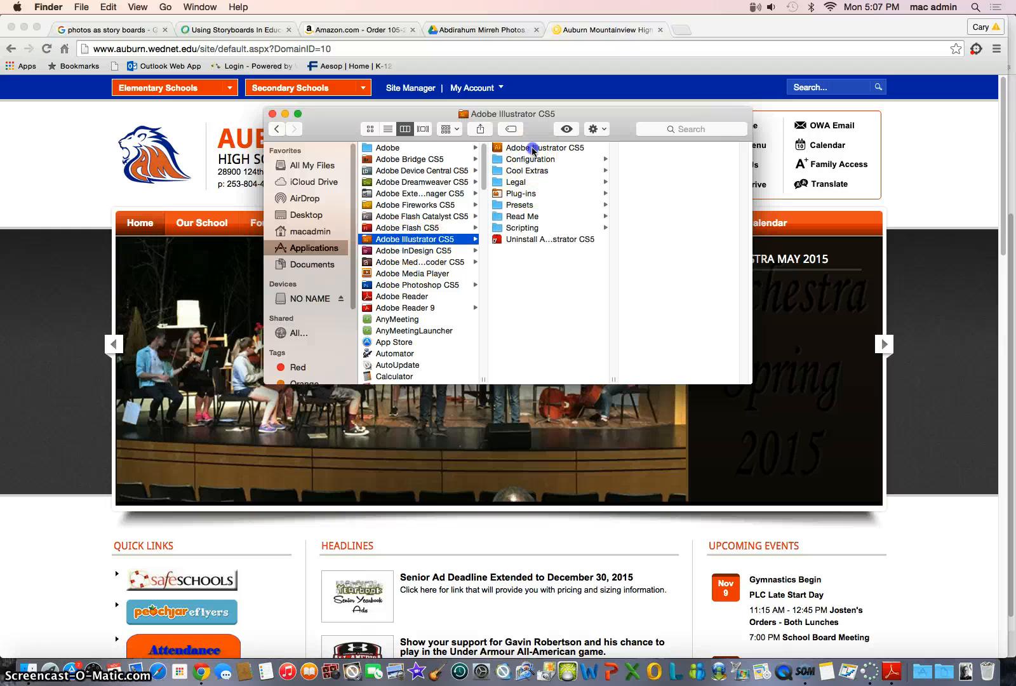
double_click(534, 148)
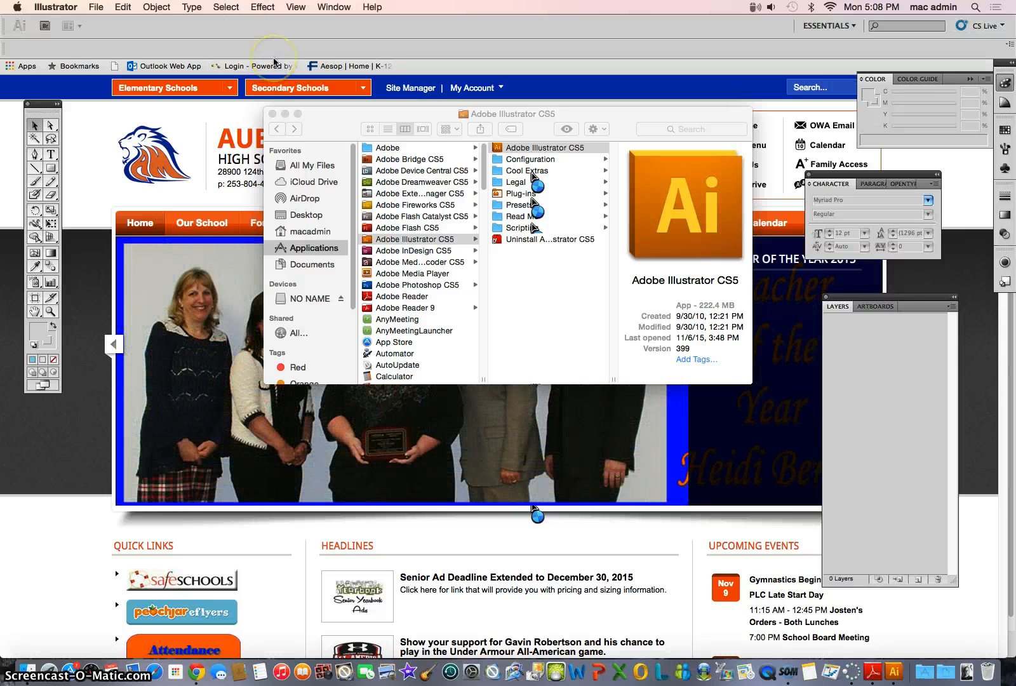
click(97, 9)
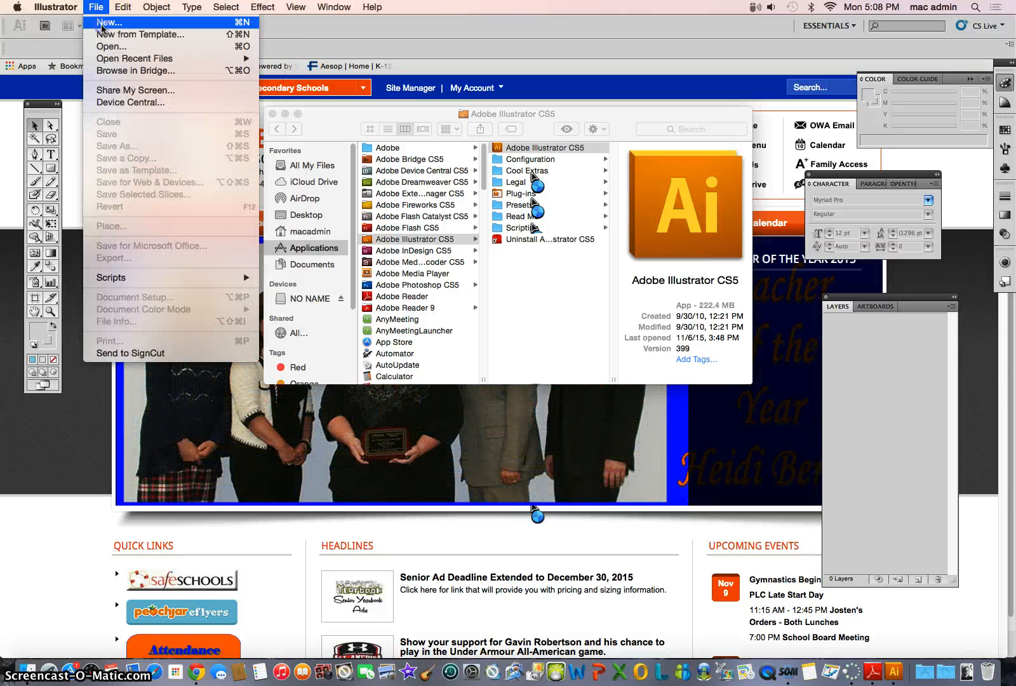
click(101, 24)
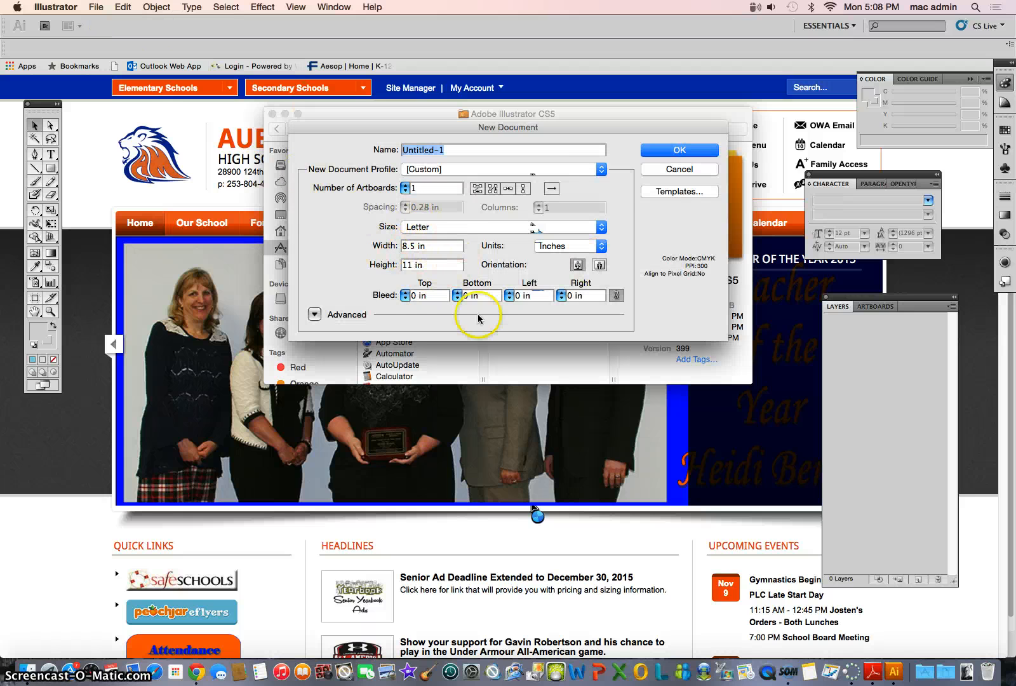
click(670, 151)
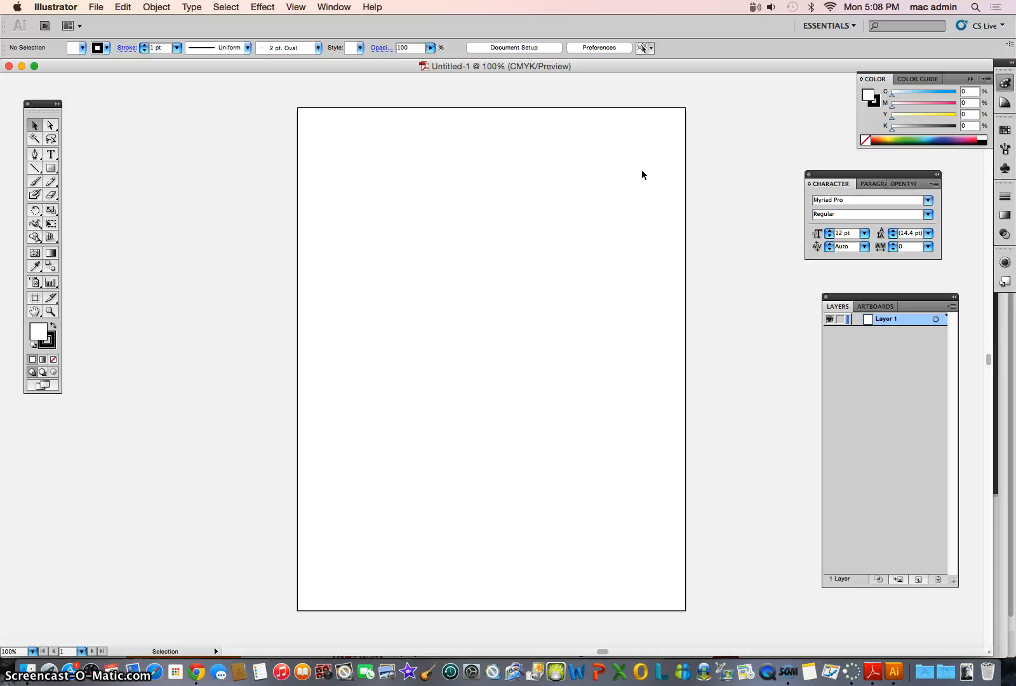
click(588, 72)
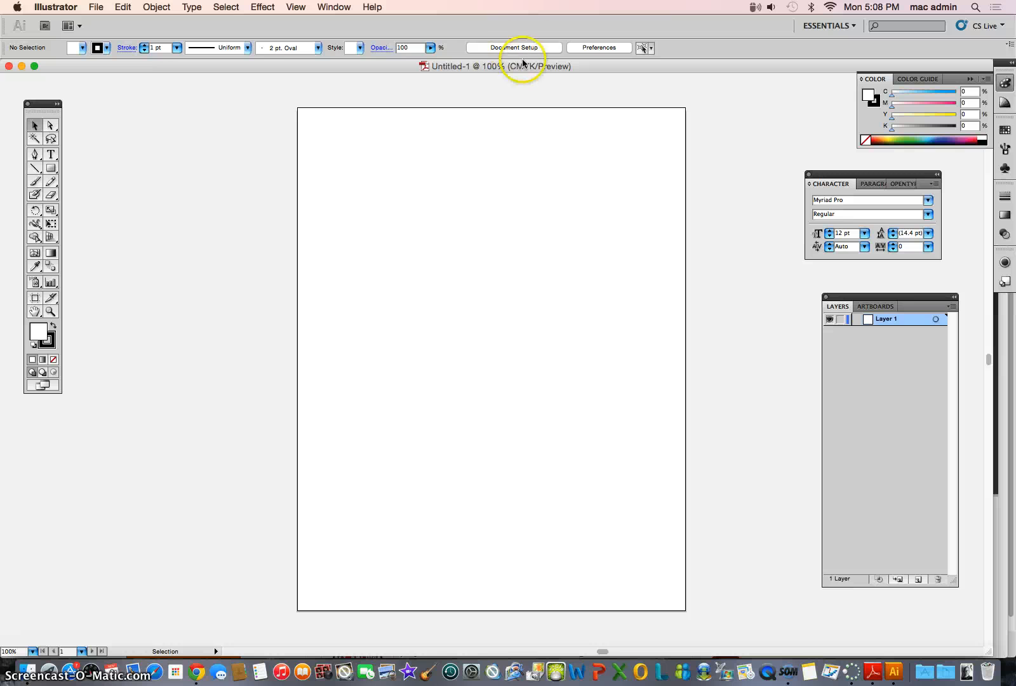
Step: Edit the artboard from the document setup, set its width to 10 in and height to 12 in, and return to the Selection tool
click(94, 9)
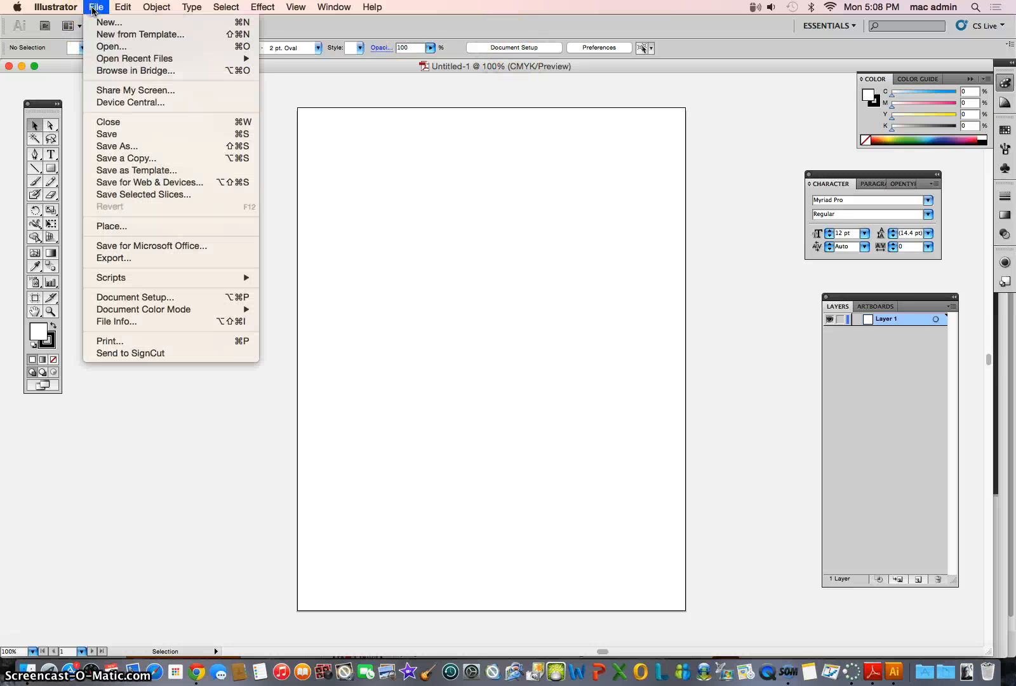
click(135, 298)
click(557, 131)
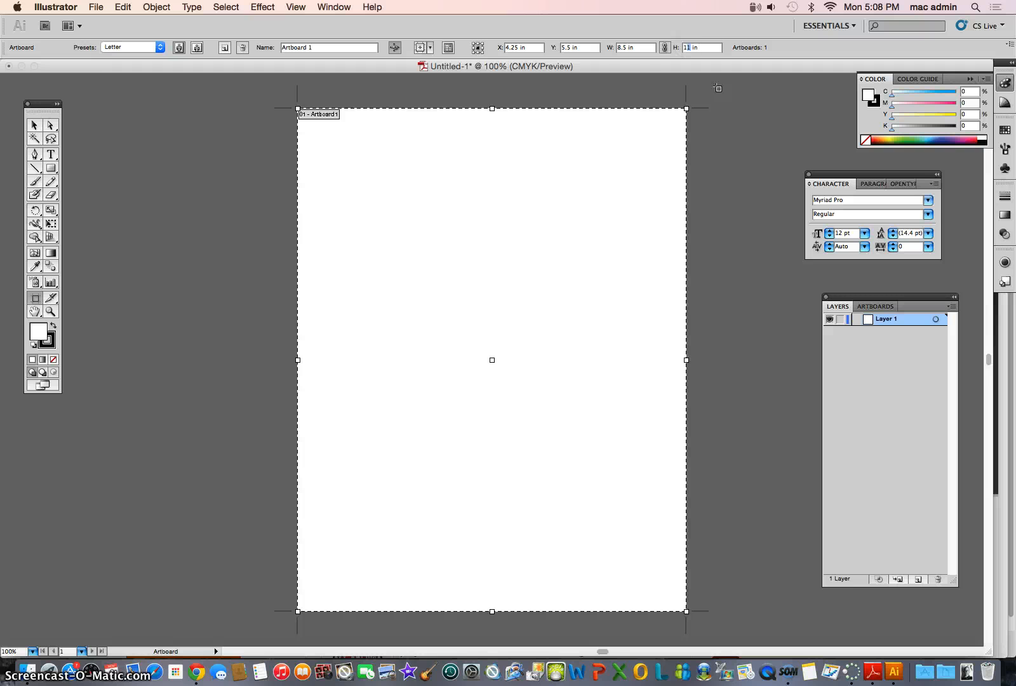
click(626, 48)
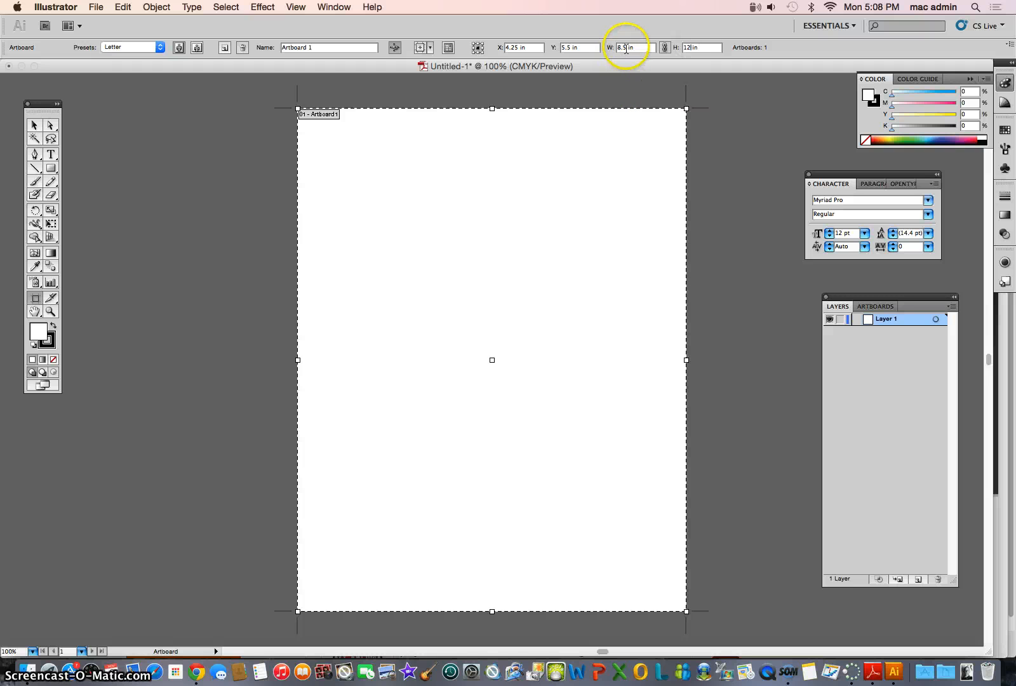
click(626, 47)
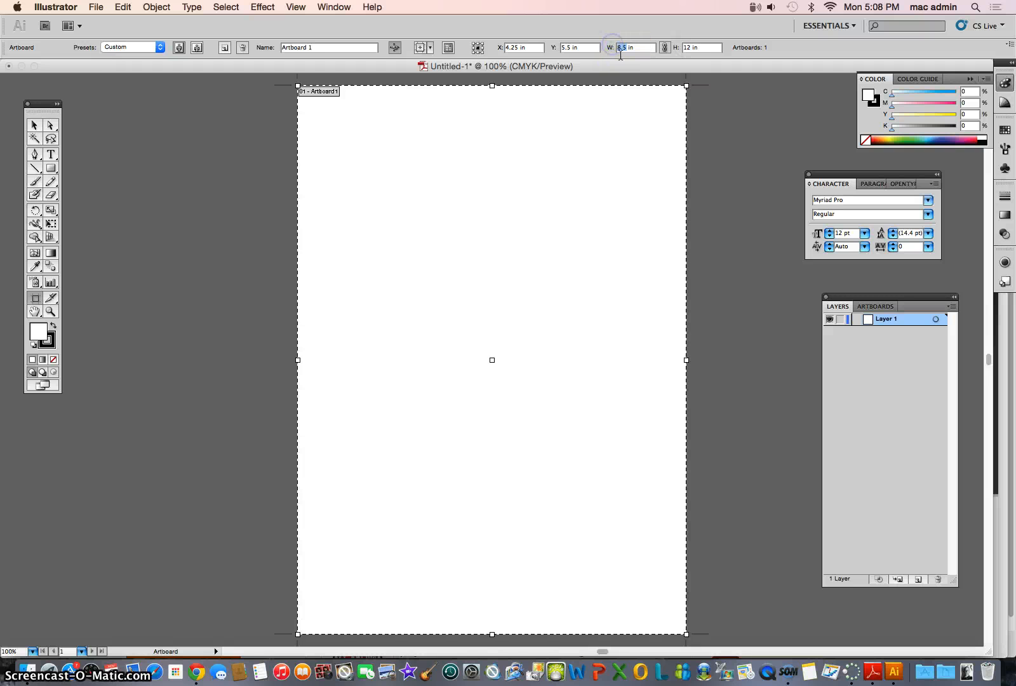
text(10)
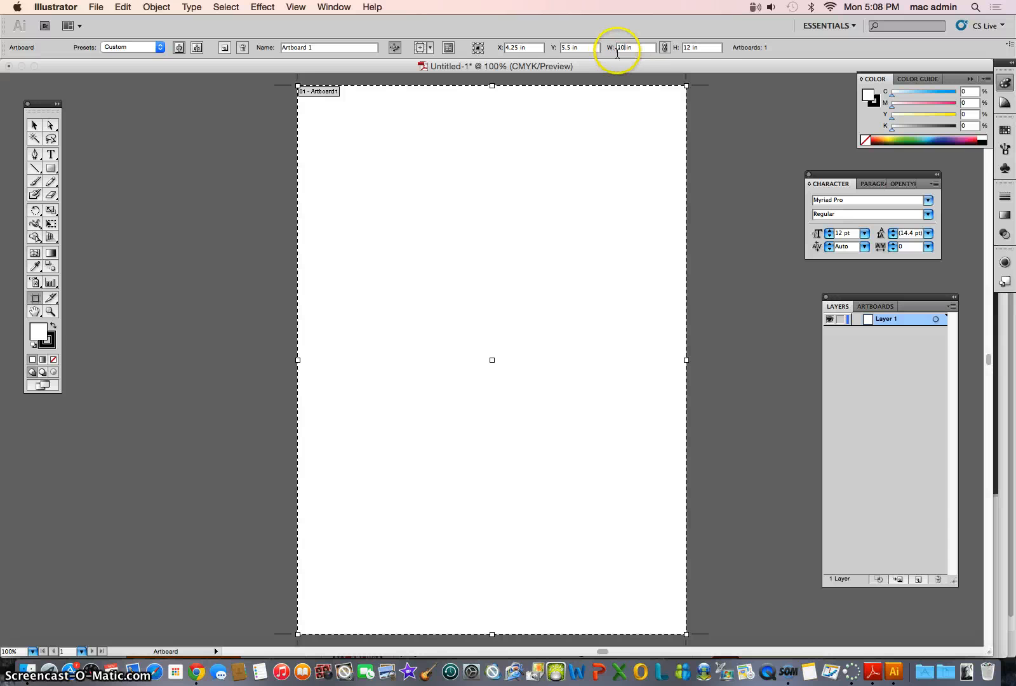
click(704, 48)
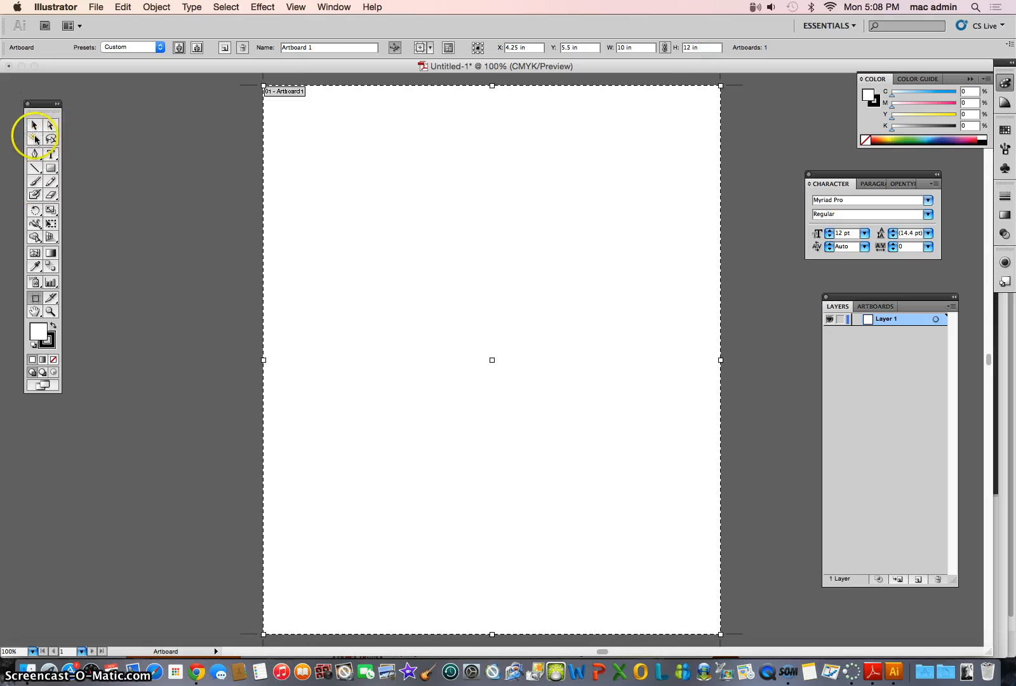
click(35, 126)
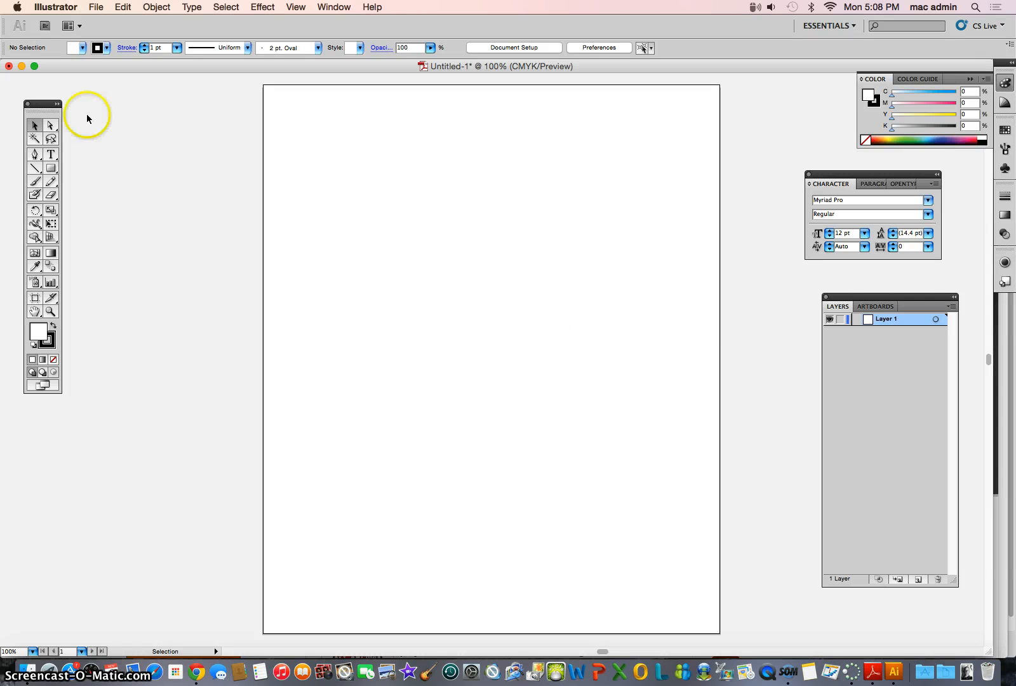
Step: Move the floating Tools, Character and Layers panels closer to the artboard
mouse_move(43, 102)
mouse_down()
mouse_move(82, 93)
mouse_move(59, 99)
mouse_up()
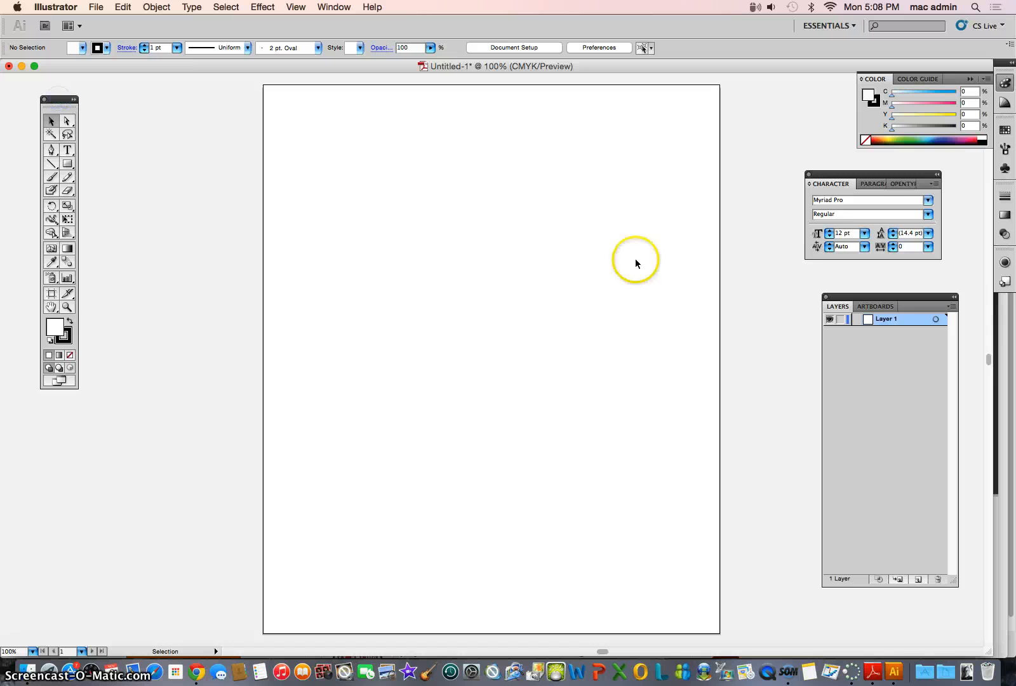
drag(915, 183, 885, 179)
drag(893, 299, 848, 284)
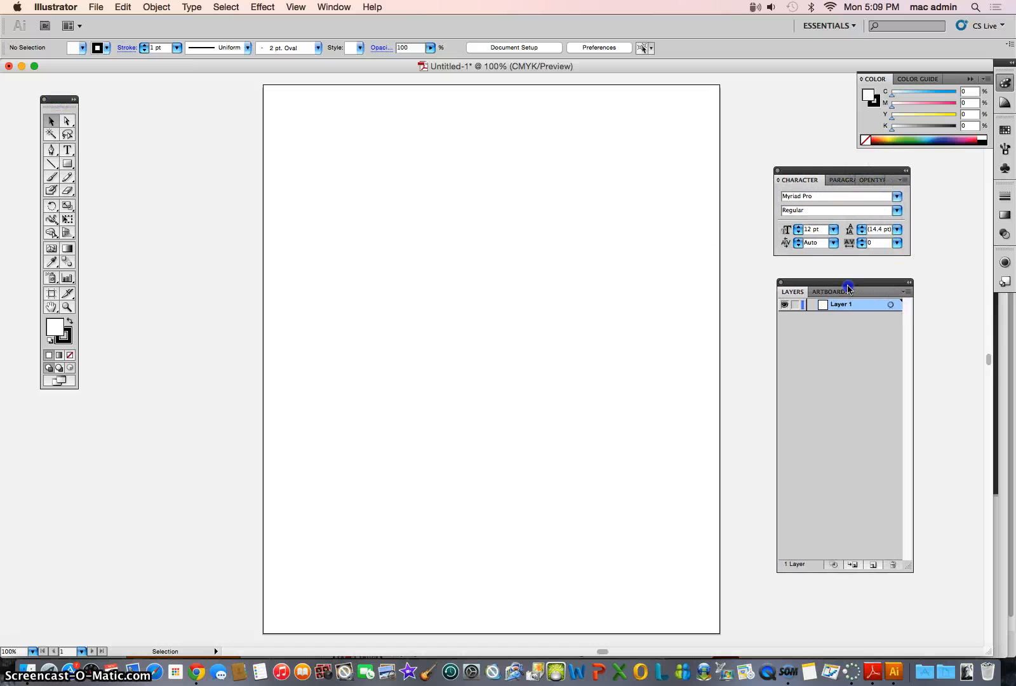
Step: Hide the Tools panel and show it again
click(340, 9)
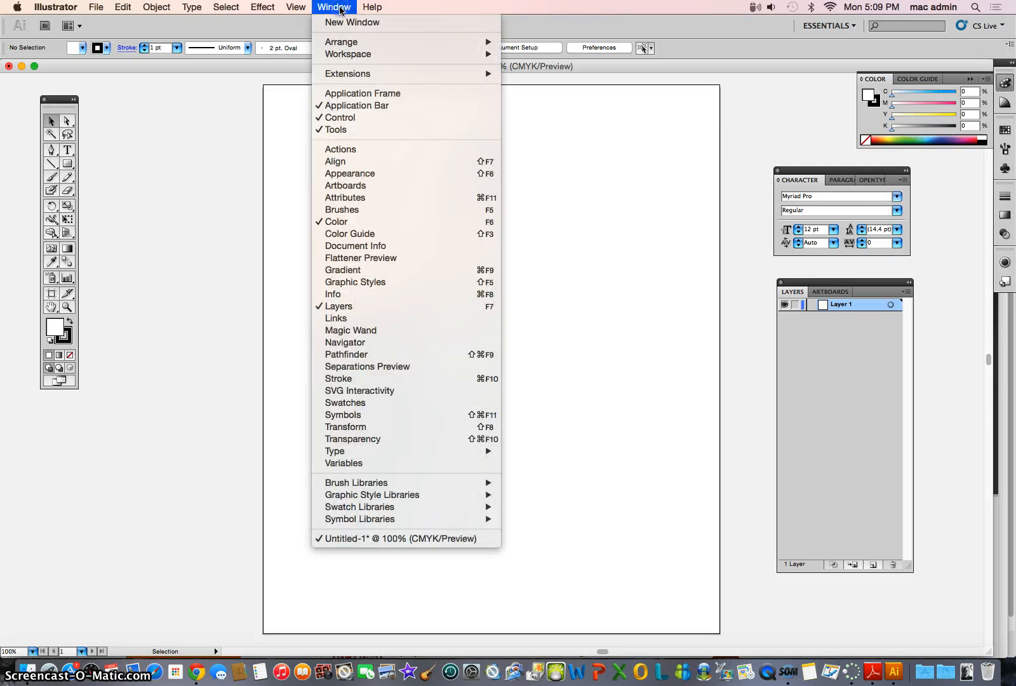
click(339, 130)
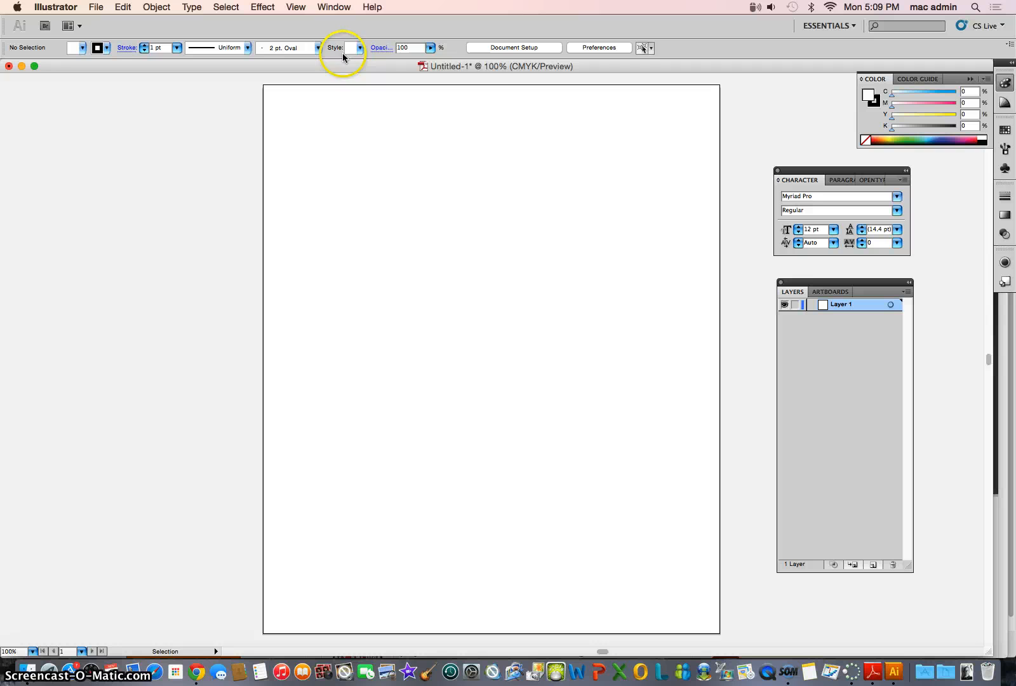
click(341, 7)
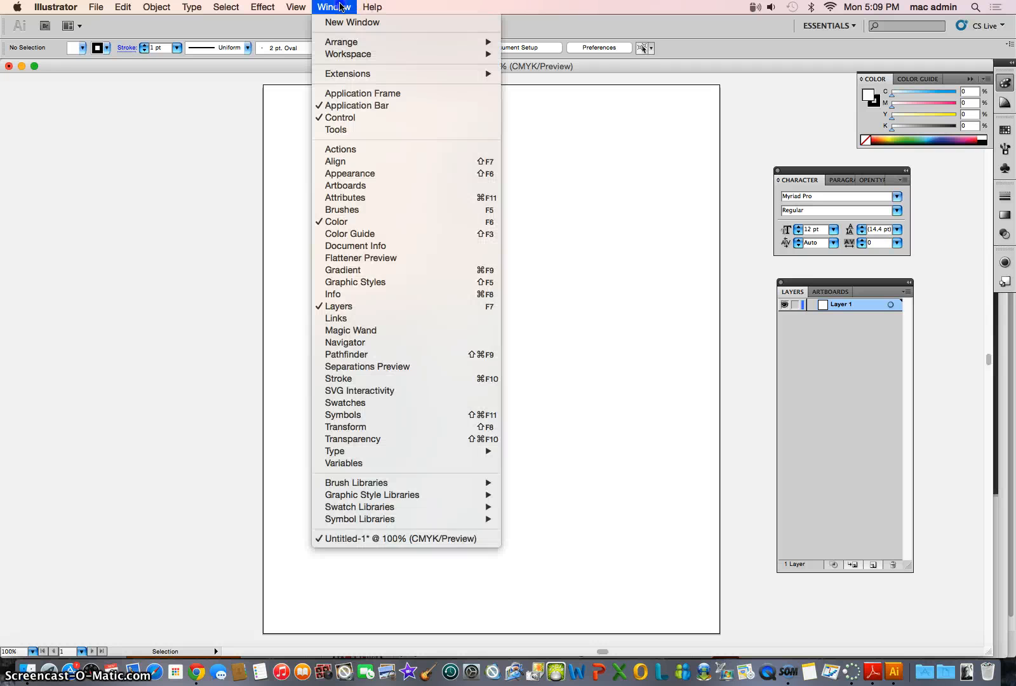
click(334, 129)
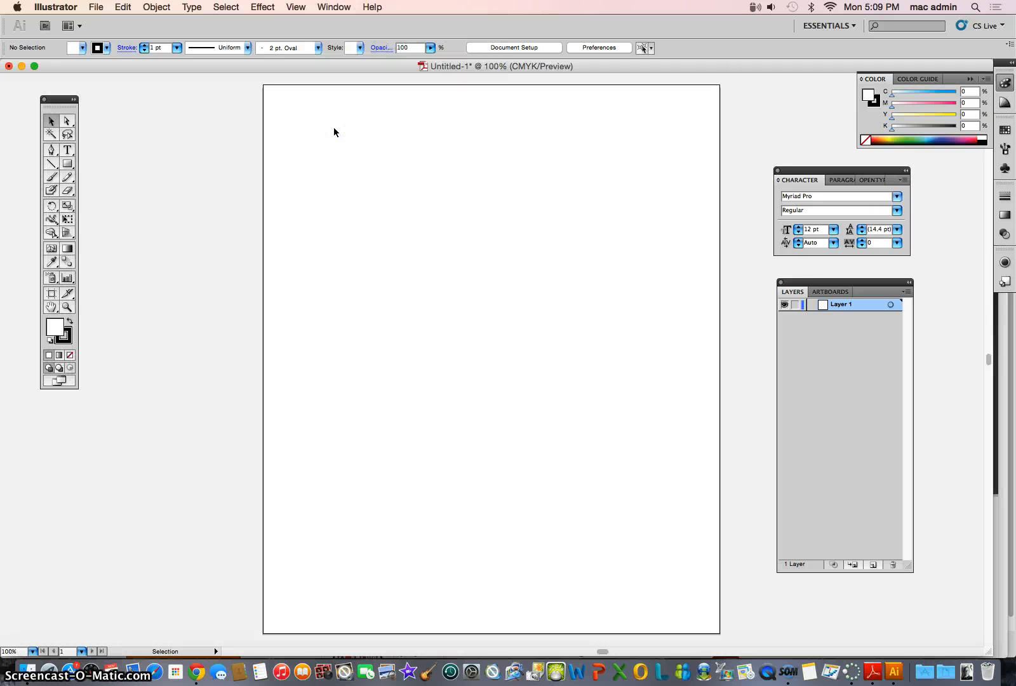
Step: Shift the Layers panel closer to the artboard and add four new layers above Layer 1
drag(816, 282, 794, 287)
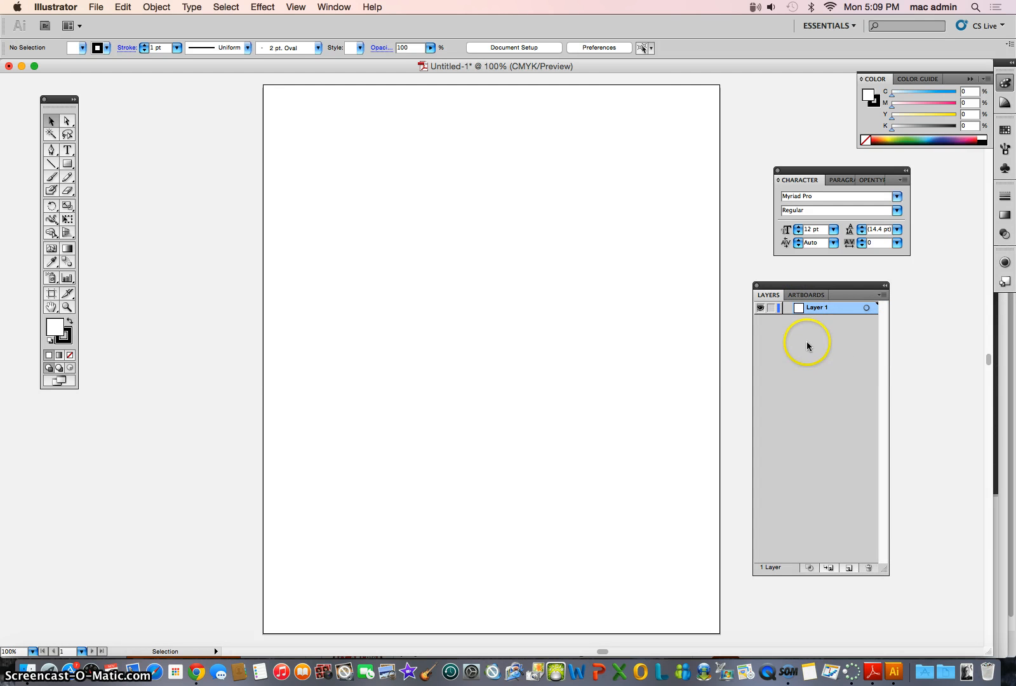
click(851, 567)
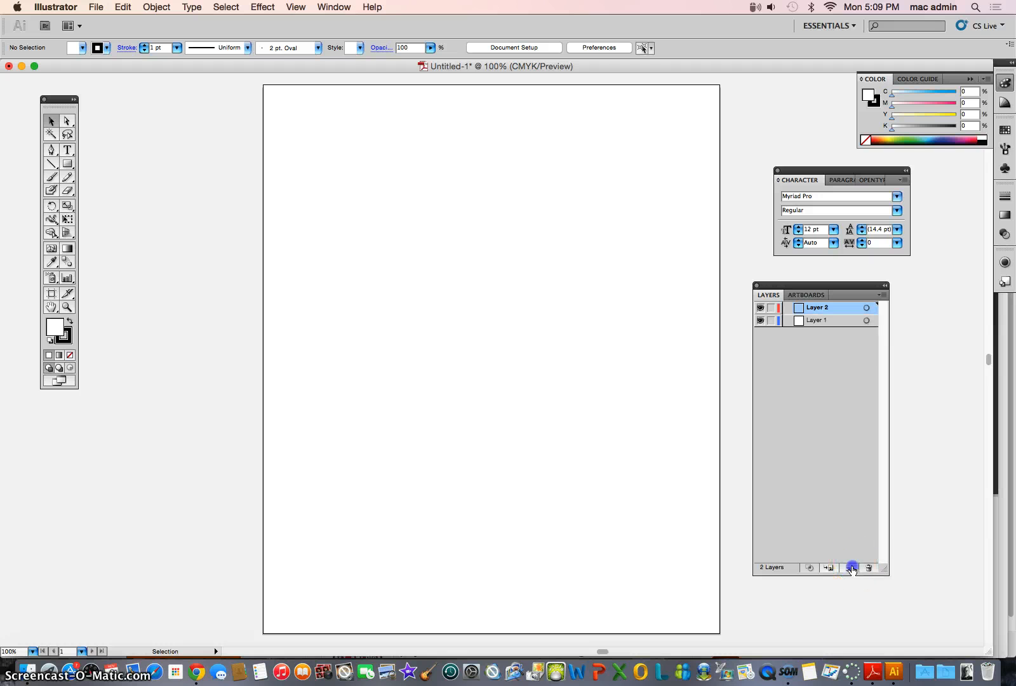
click(851, 567)
click(851, 567)
click(852, 567)
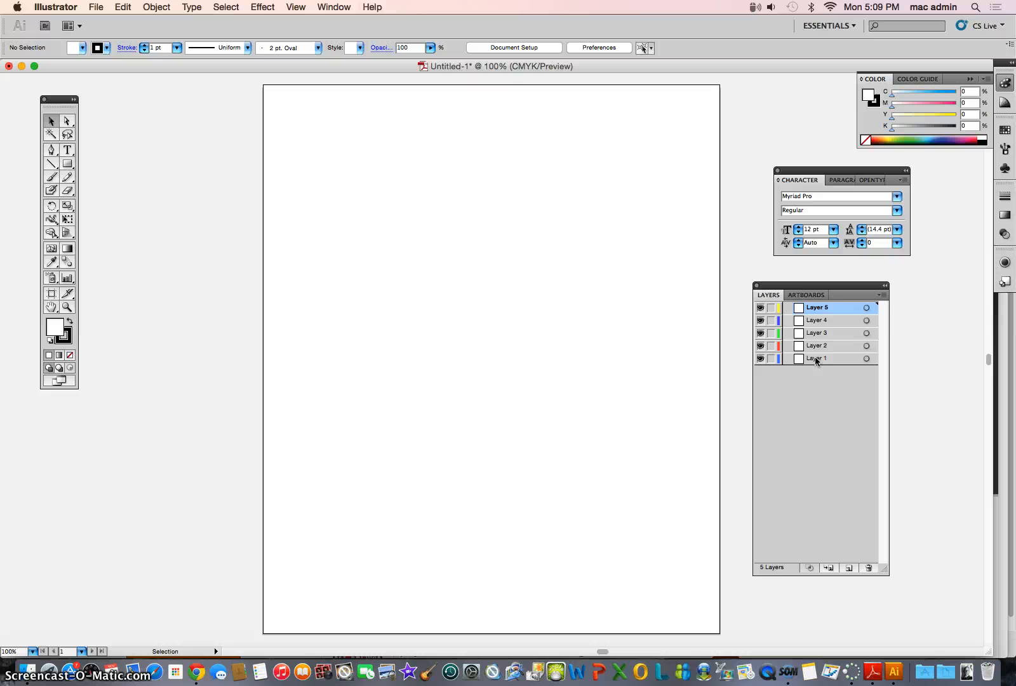
Step: Rename Layer 2 as "New Name" and toggle that layer's visibility
double_click(818, 346)
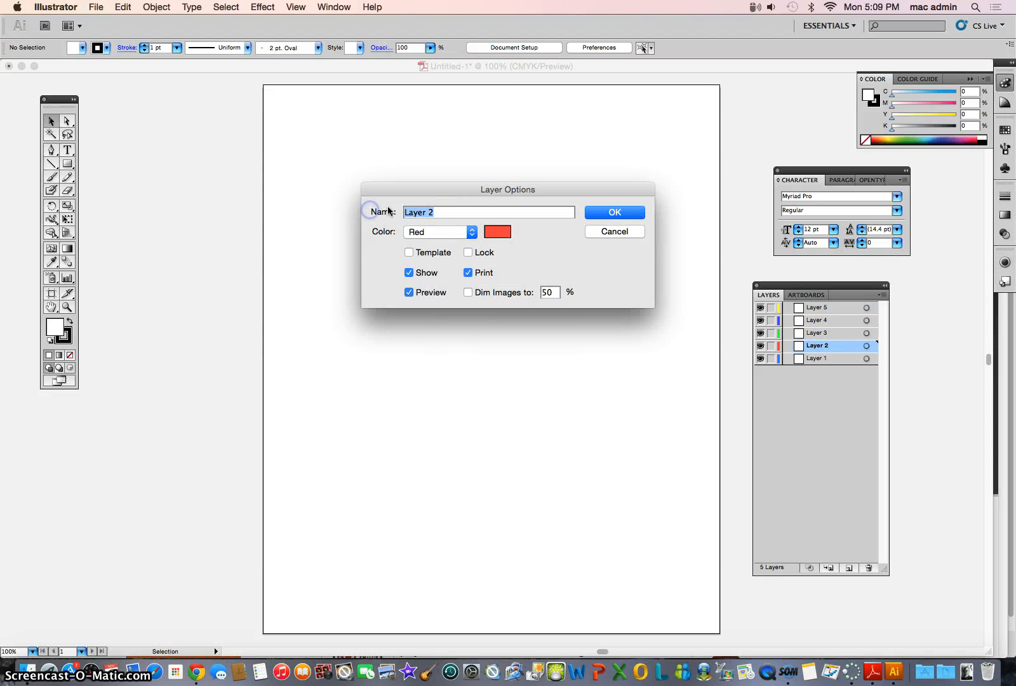
text(Nw)
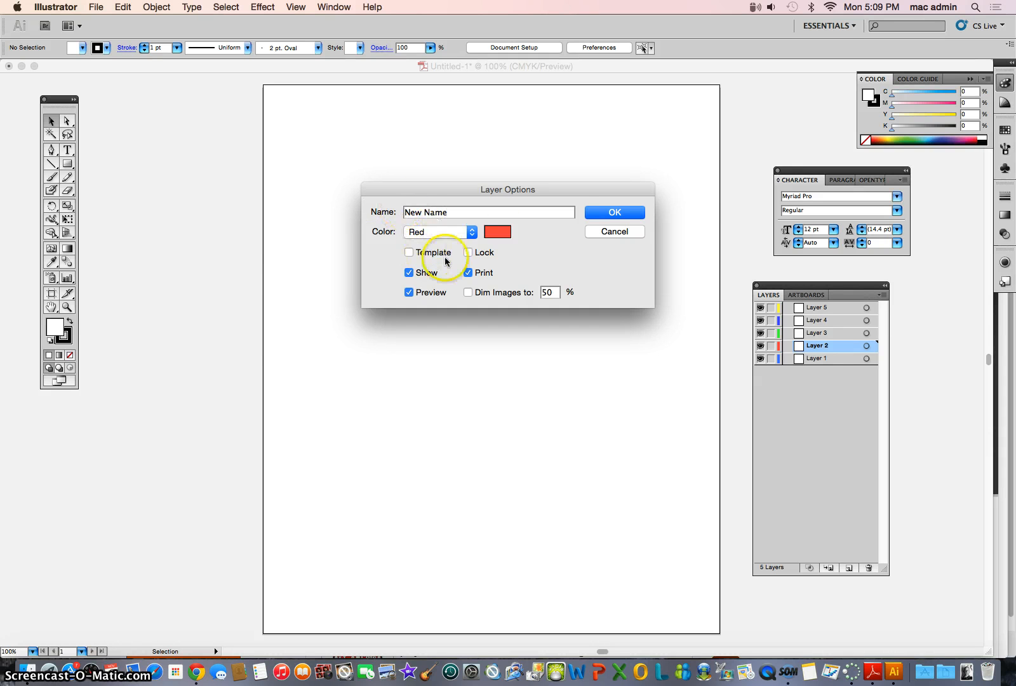
click(604, 214)
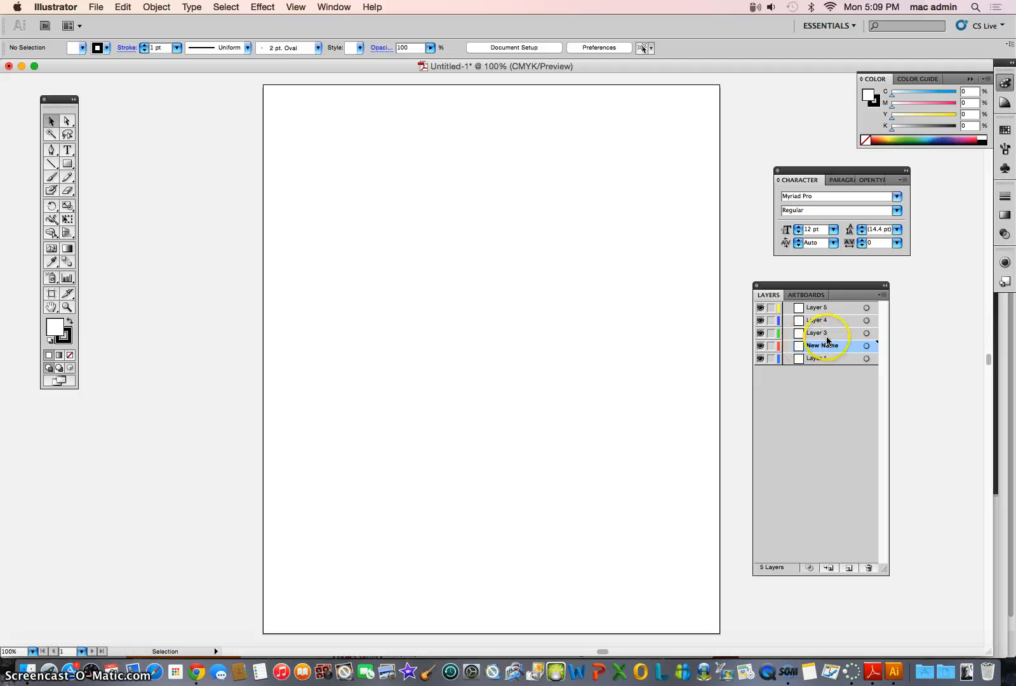
click(760, 346)
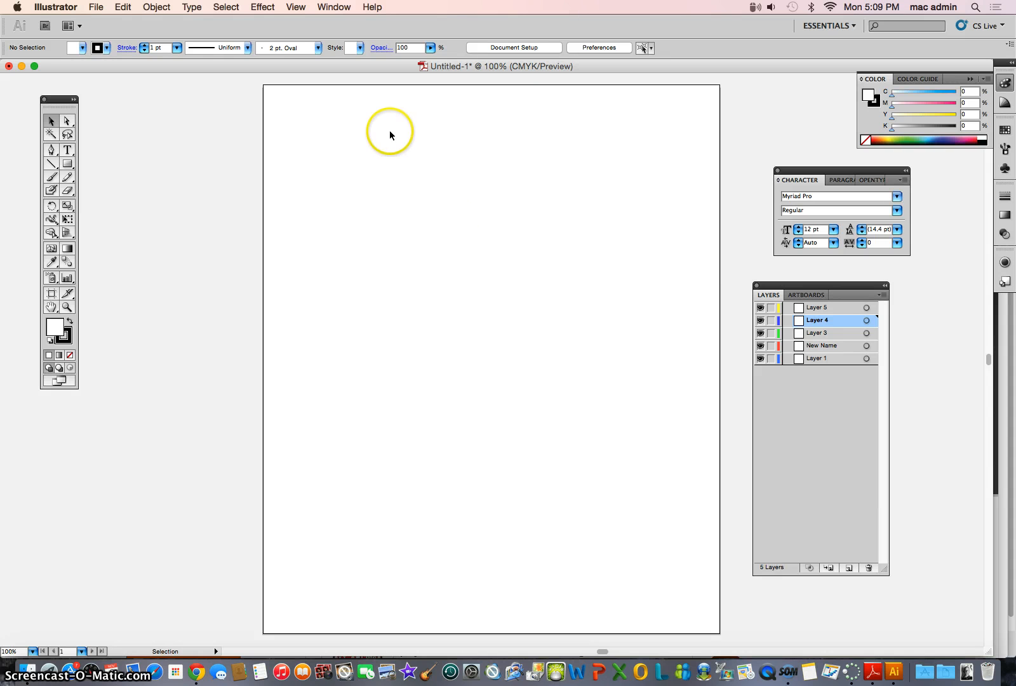
Step: Show the rulers and place a vertical guide at 1 in and a horizontal guide at 1 in on Layer 4
click(298, 7)
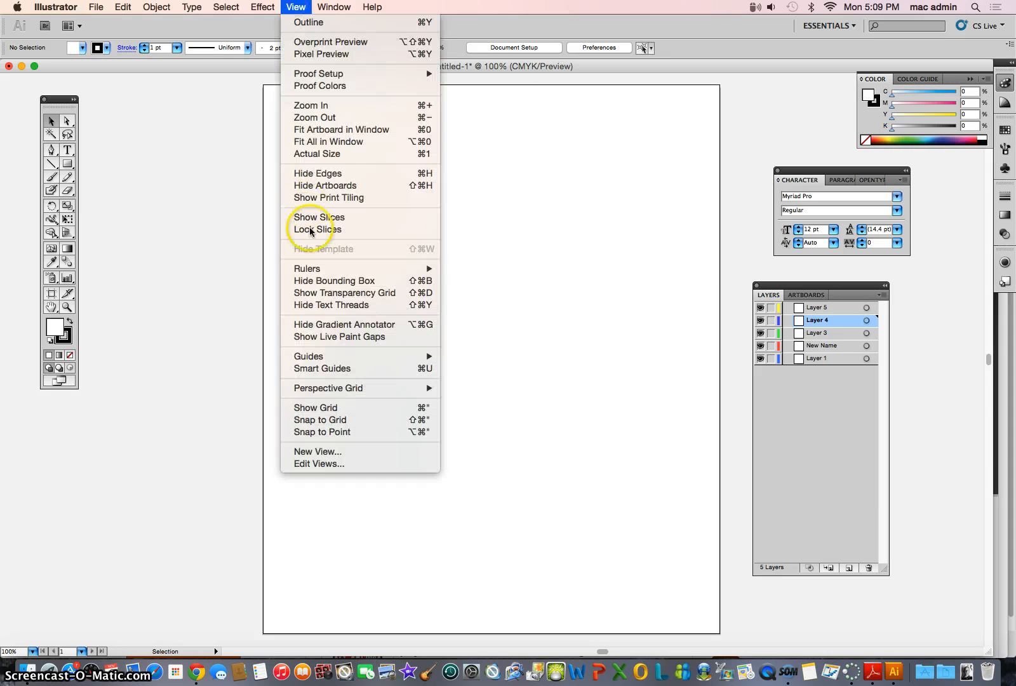
mouse_move(301, 266)
click(505, 267)
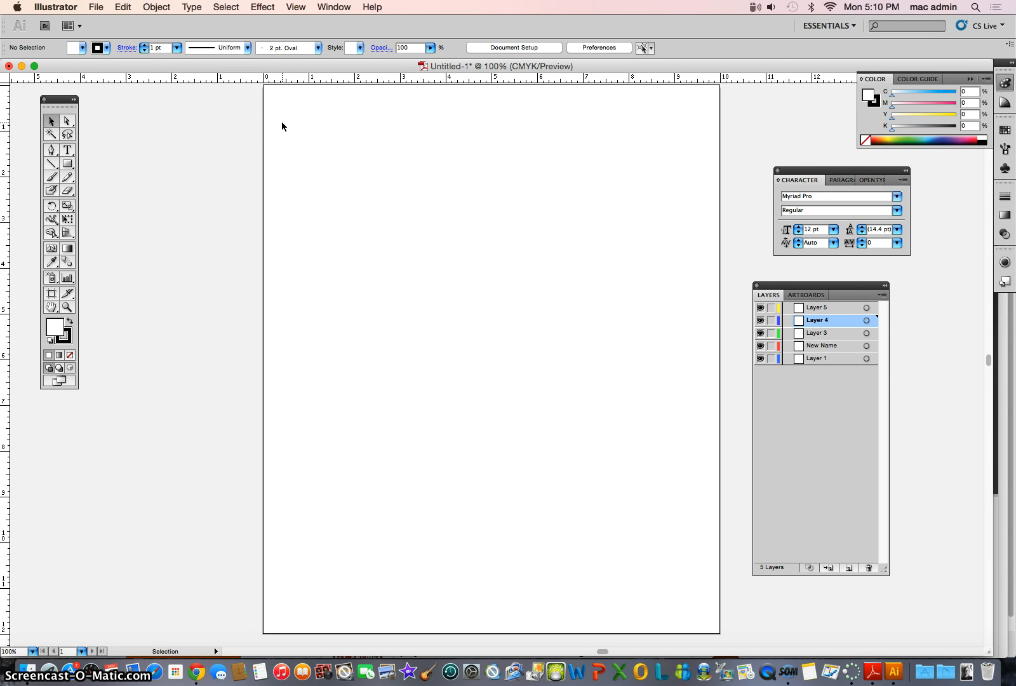
drag(8, 211, 419, 229)
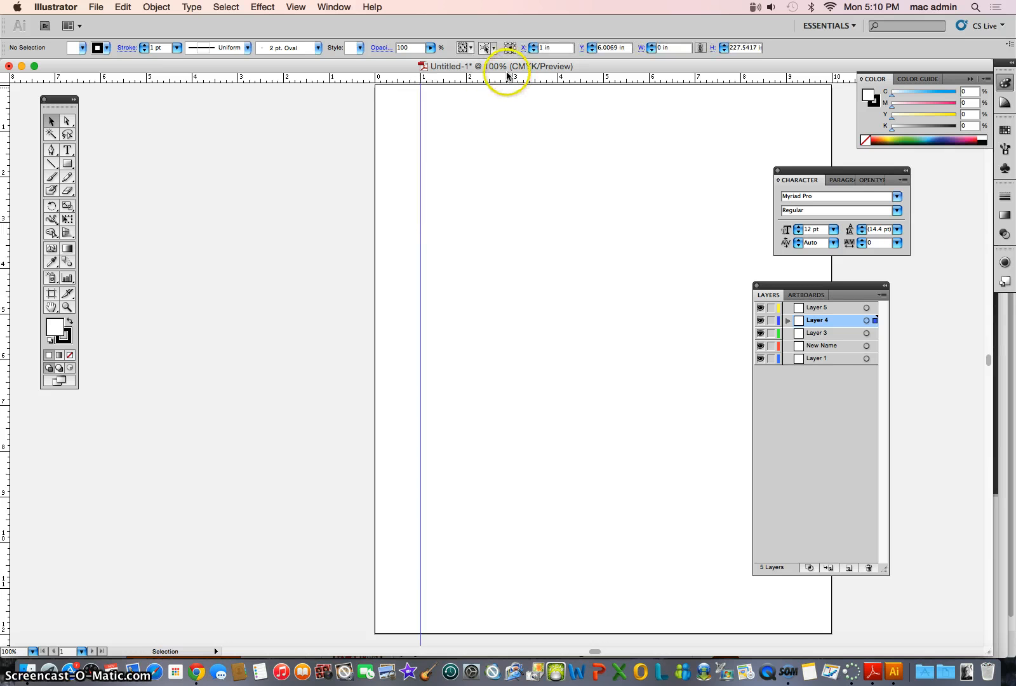
drag(506, 77, 503, 131)
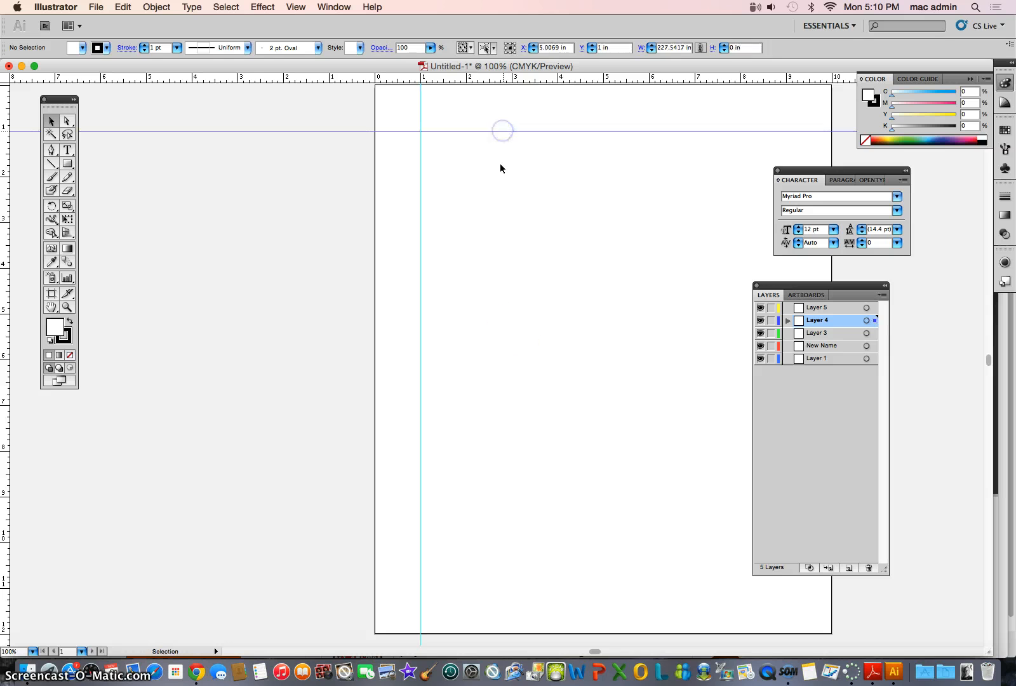
Step: Draw a flat rectangle about 2.1 by 0.35 in near the artboard's top and a square about 1.5 in wide below it
scroll(599, 652, right, 1)
drag(599, 652, 615, 652)
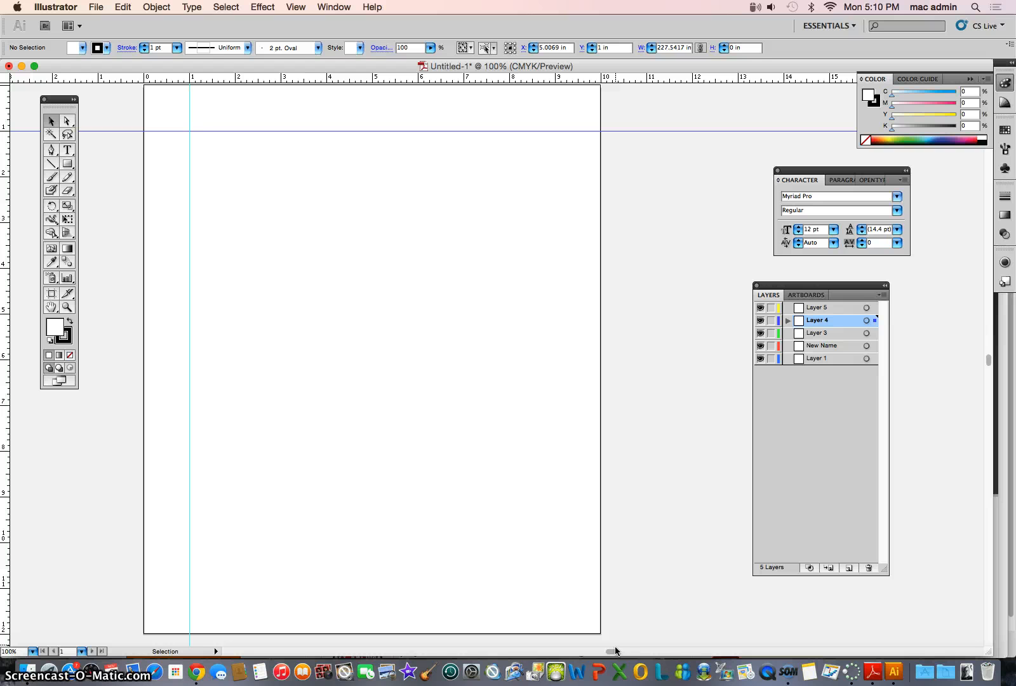
click(586, 650)
click(67, 164)
click(257, 171)
mouse_move(258, 172)
mouse_down()
mouse_move(334, 179)
mouse_move(341, 207)
mouse_move(411, 278)
mouse_up()
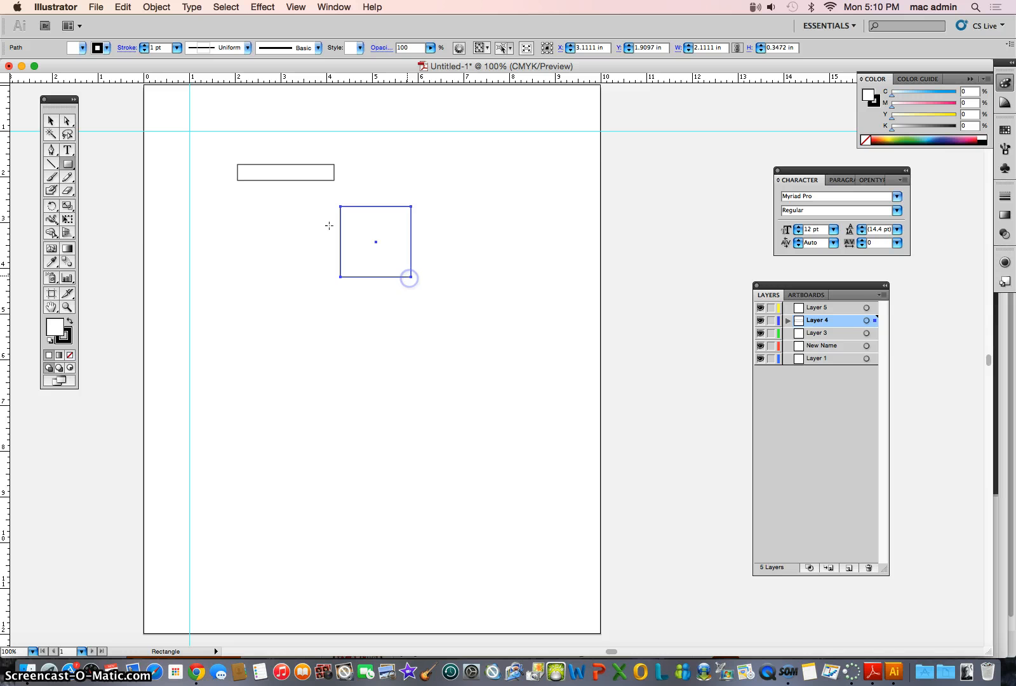
Step: With the Ellipse tool, draw a flat ellipse beside the square and a circle about 2.7 in across below the square
click(67, 167)
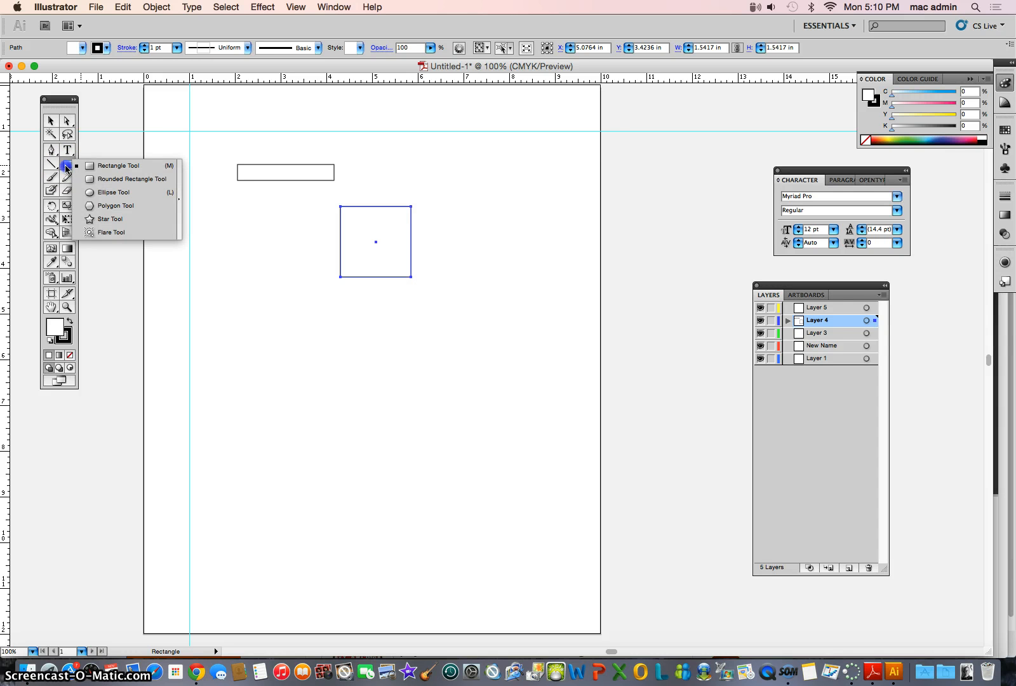
drag(67, 168, 107, 194)
drag(219, 247, 303, 275)
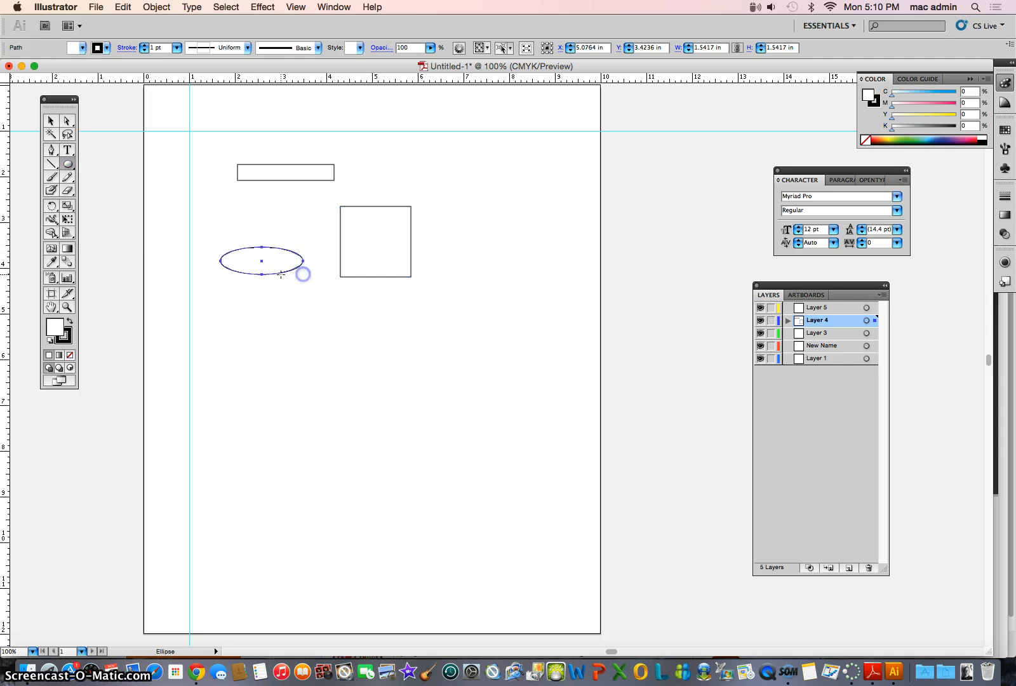
drag(358, 295, 483, 395)
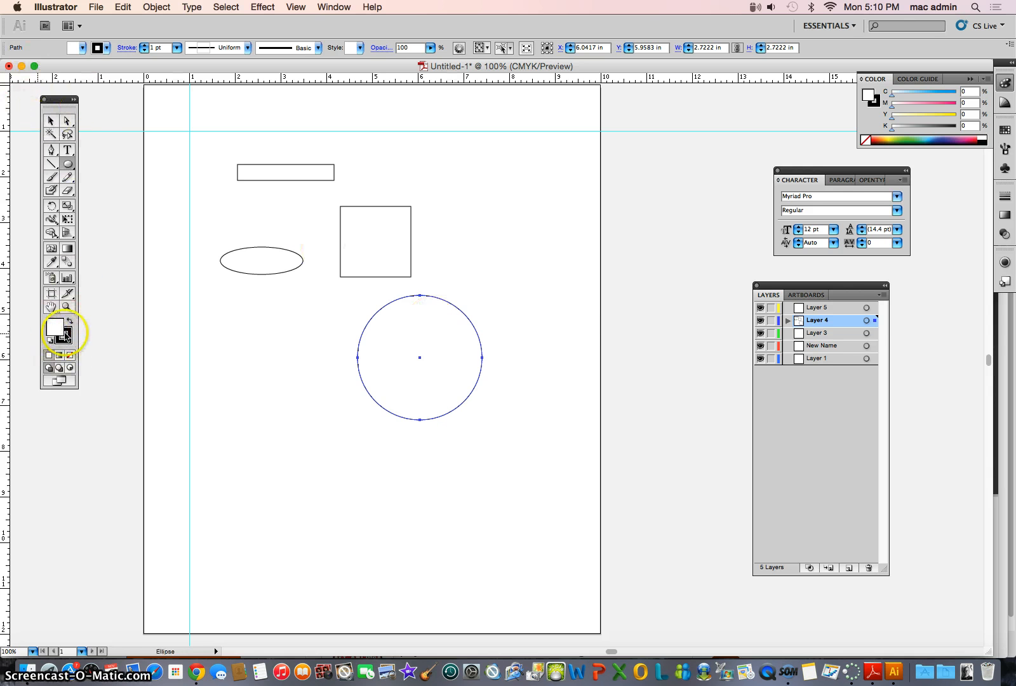
Step: Move the circle to about X 5.26 in, Y 6.42 in and make its fill the active colour attribute
click(50, 121)
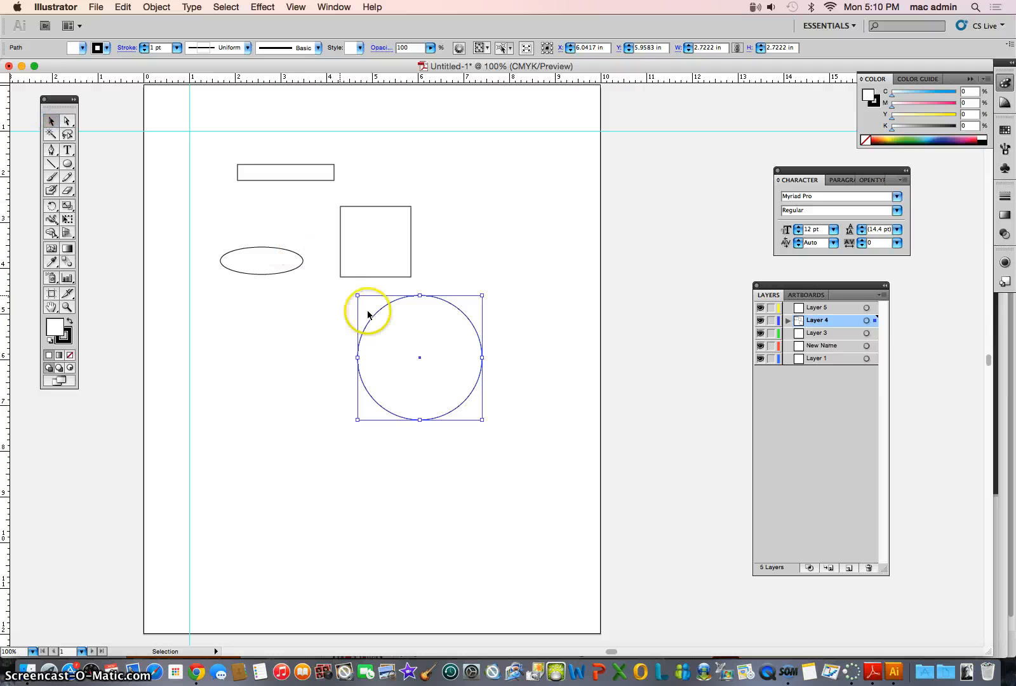
drag(365, 337, 340, 337)
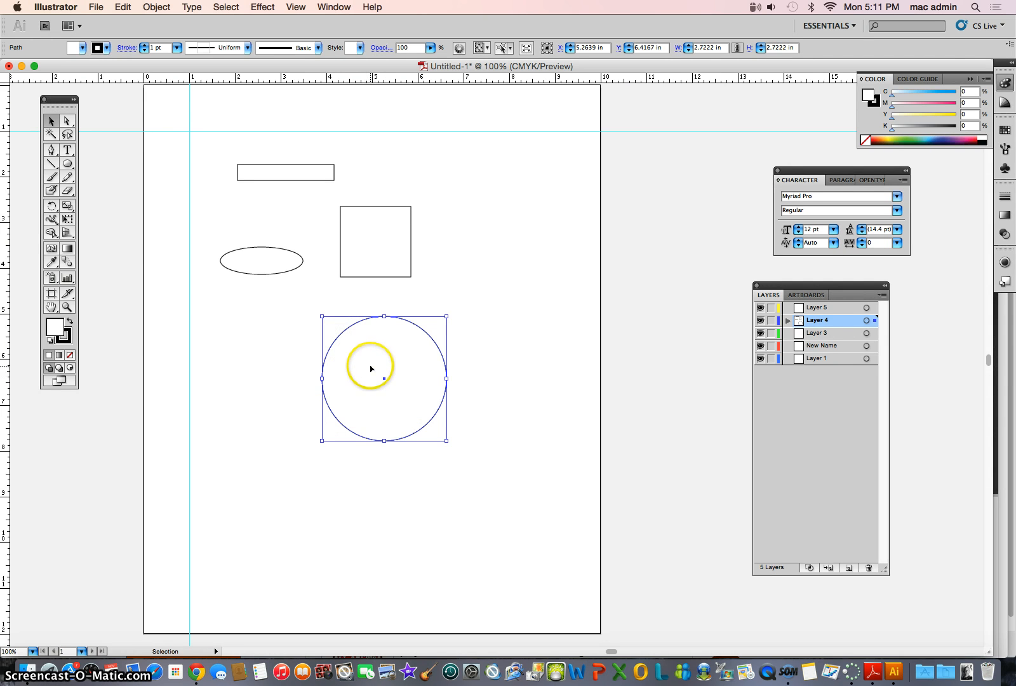
click(65, 339)
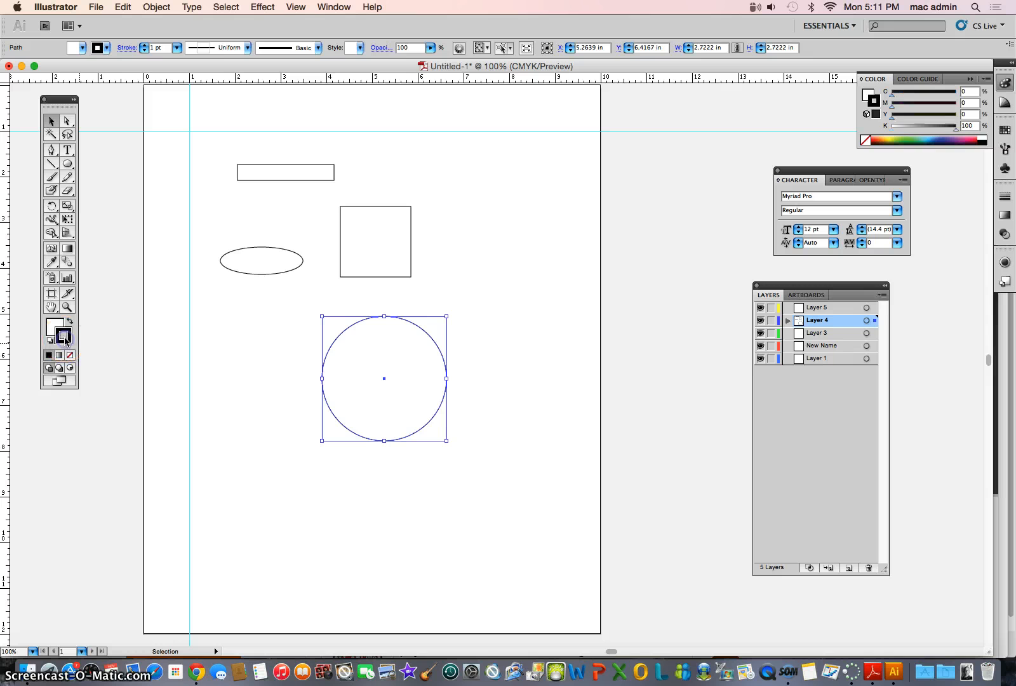
click(51, 323)
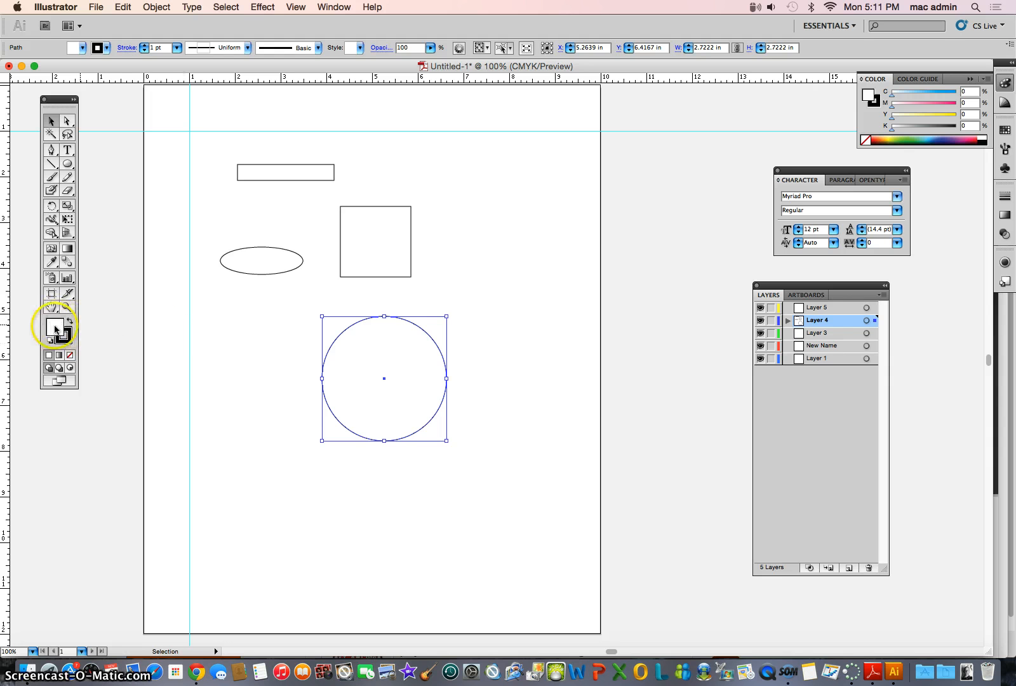
Step: Fill the selected circle with a green of about C 65, M 0, Y 100, K 0 using the Color Picker
double_click(54, 328)
click(437, 227)
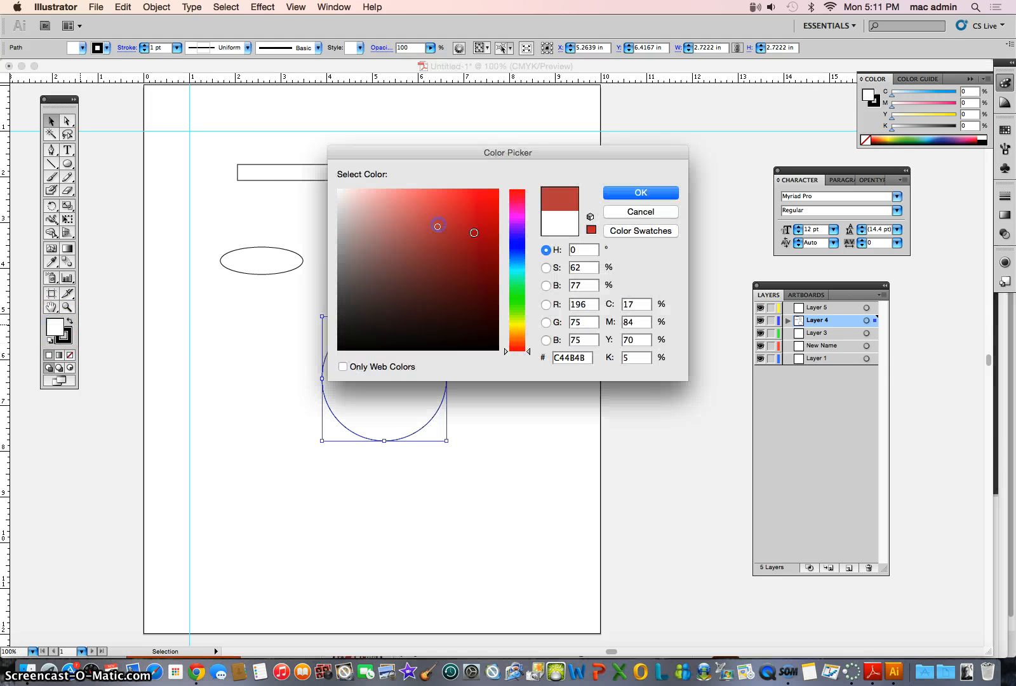
drag(518, 261, 522, 287)
click(491, 267)
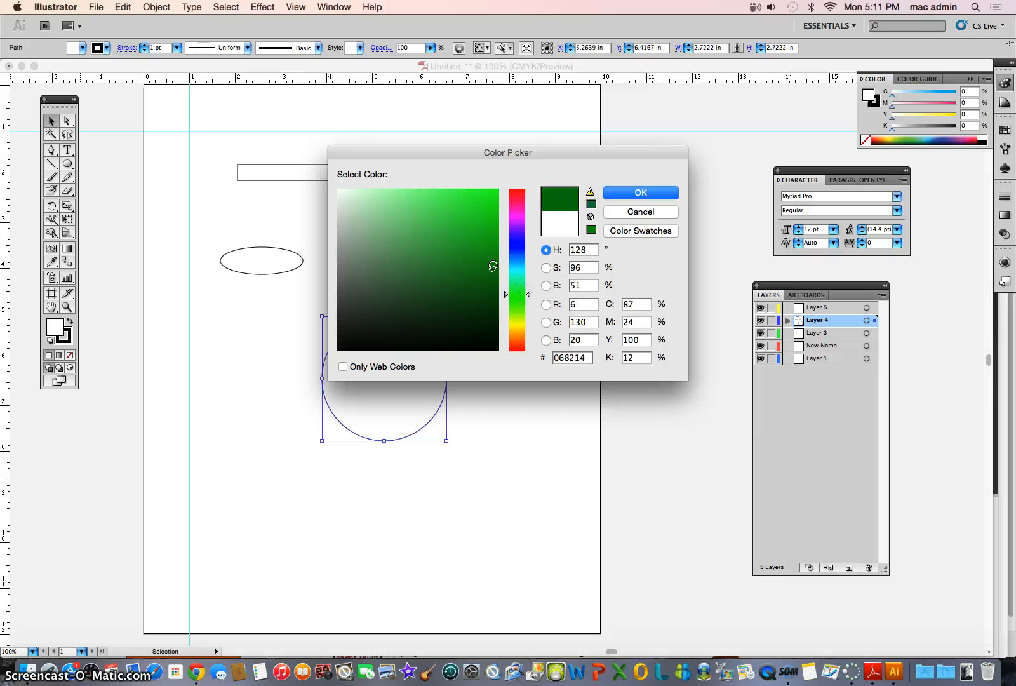
click(481, 206)
click(427, 205)
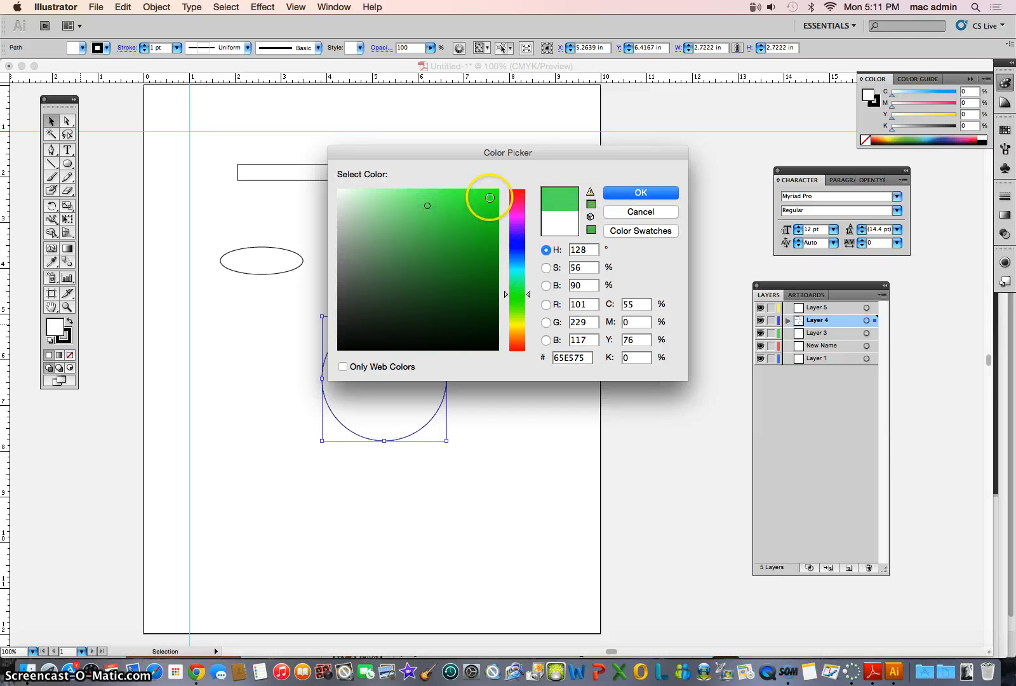
click(477, 205)
click(620, 192)
click(286, 343)
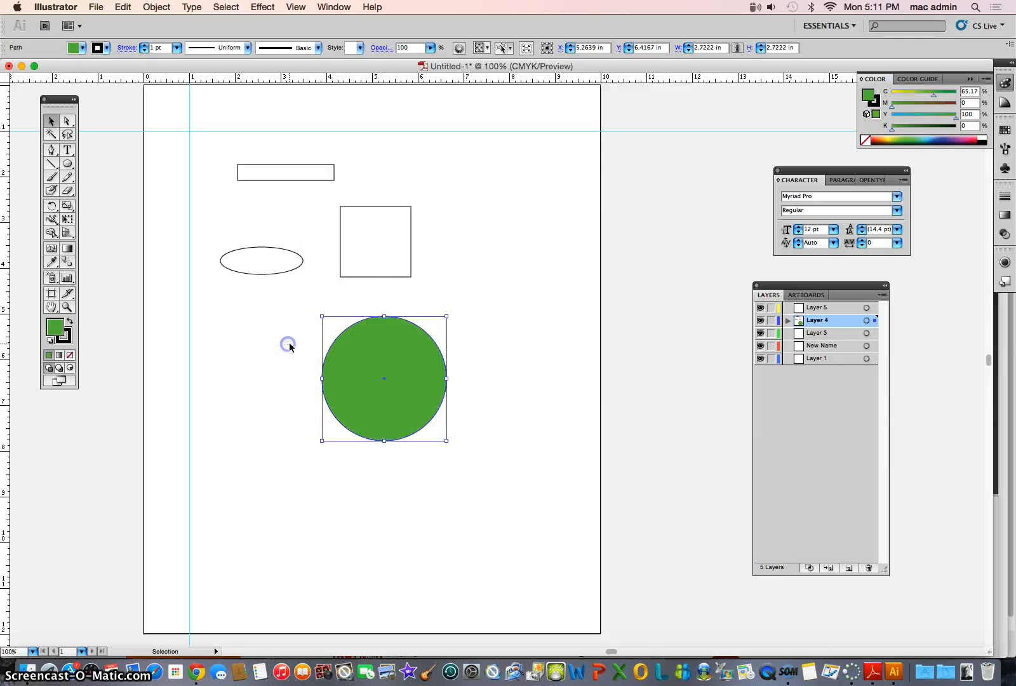
Step: Set the circle's stroke colour to a pinkish red of about C 2, M 100, Y 61, K 0
click(354, 352)
double_click(63, 335)
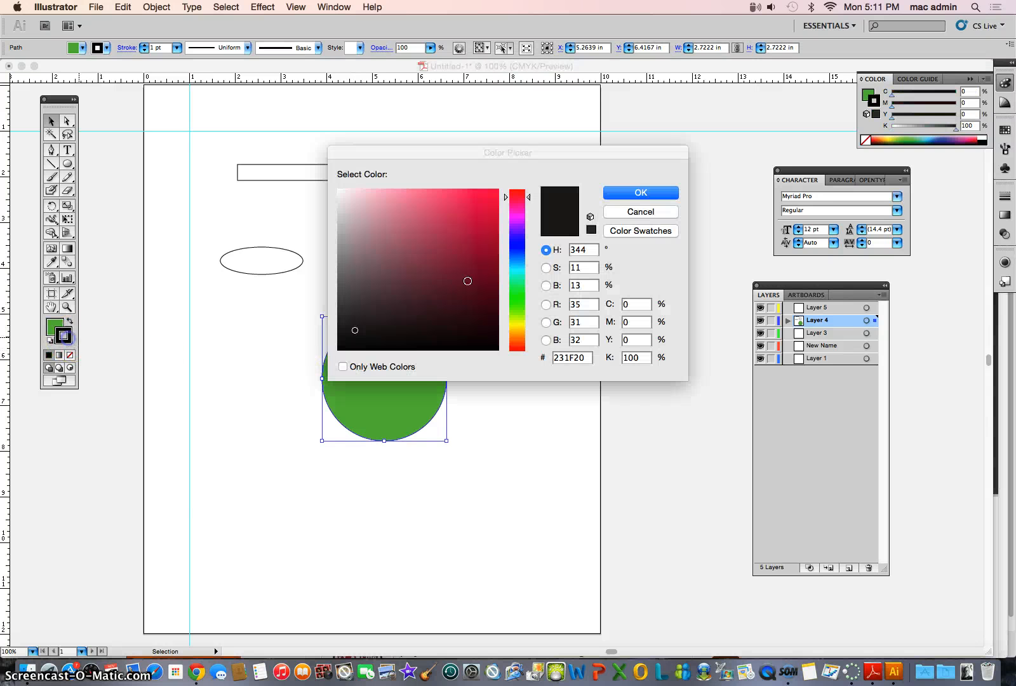
click(483, 200)
click(652, 192)
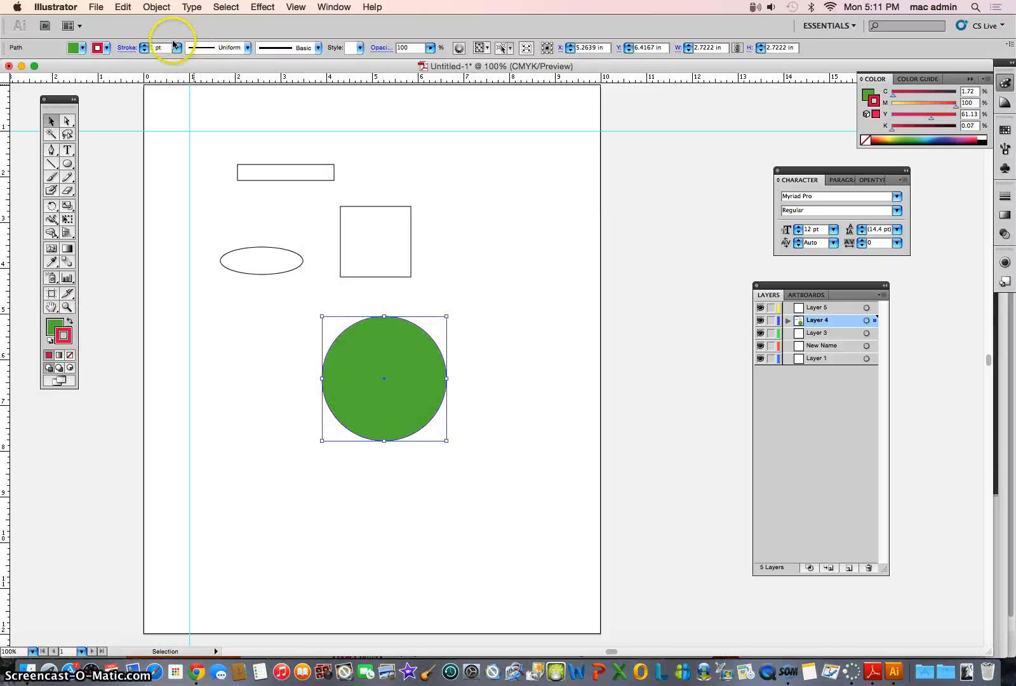
Step: Increase the circle's stroke weight to 11 pt and deselect the circle
click(145, 51)
click(144, 45)
click(144, 46)
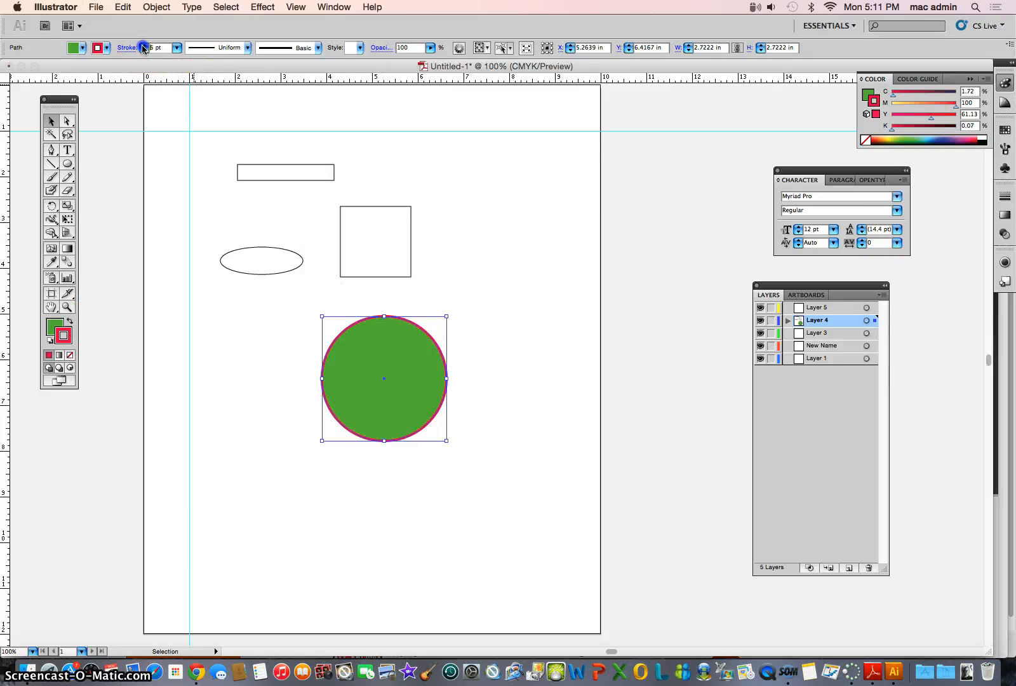
click(143, 46)
click(143, 46)
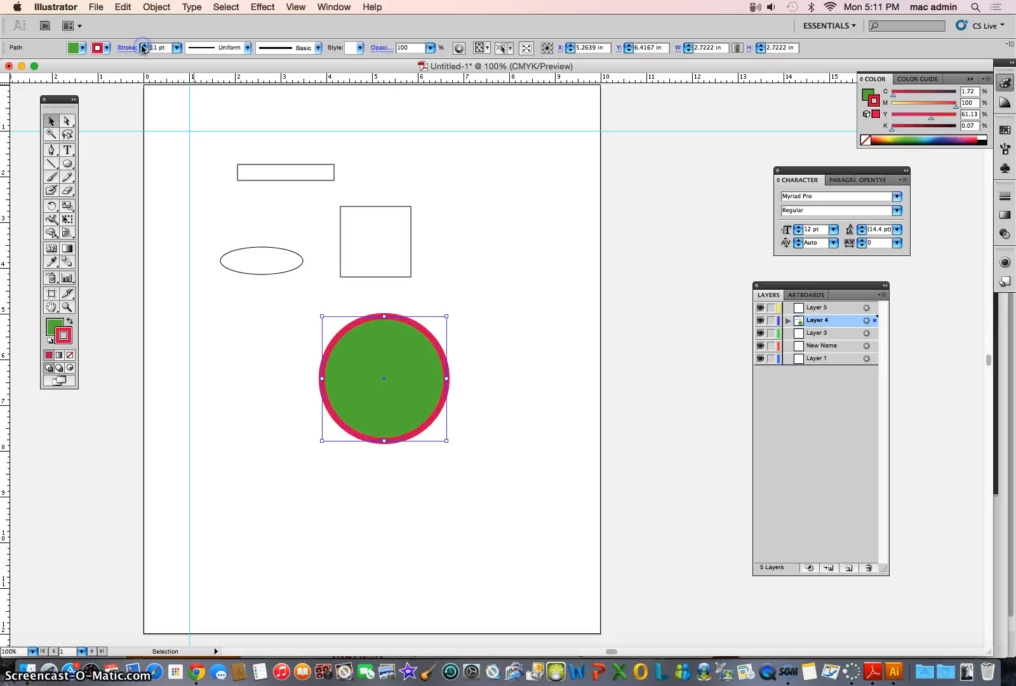
click(249, 326)
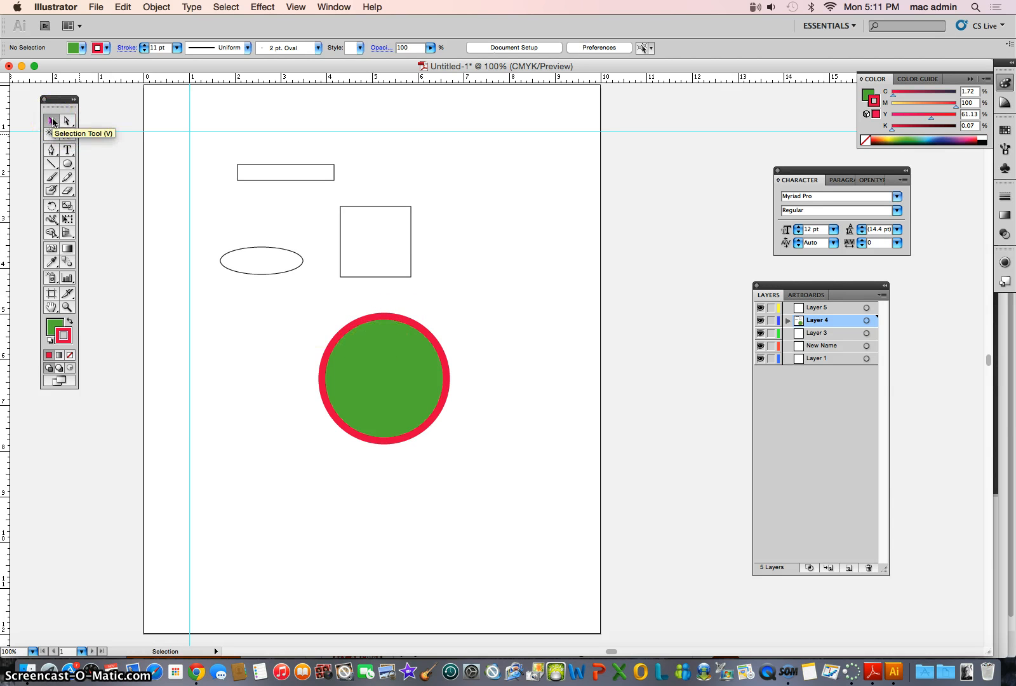
Step: Move the circle to about X 3.99 in, Y 6.64 in and the square to the circle's upper right
click(400, 341)
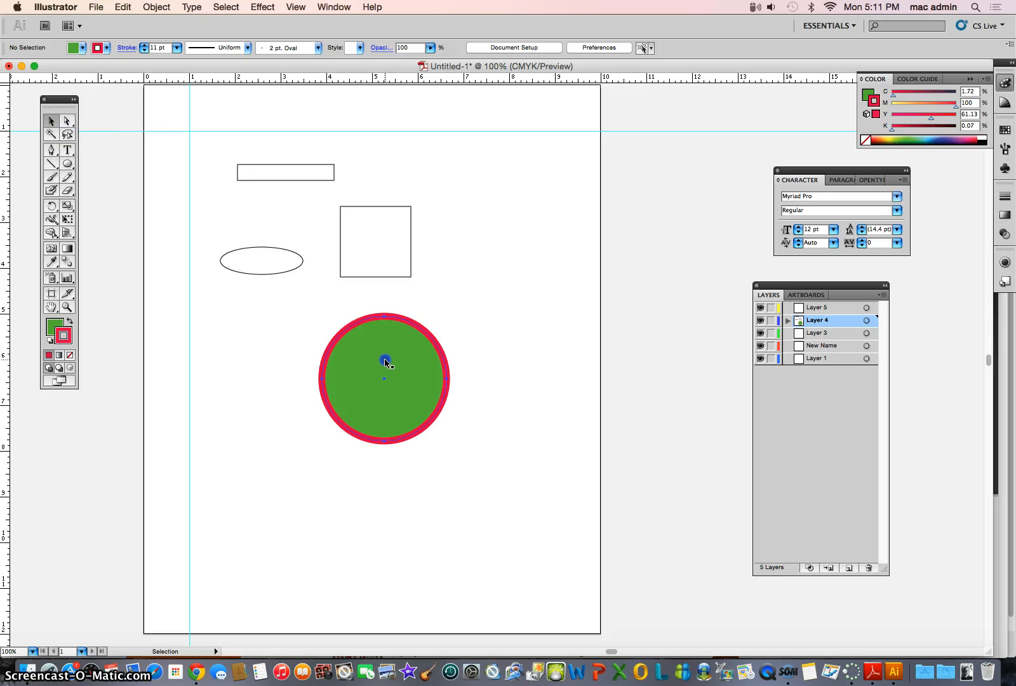
drag(384, 360, 335, 361)
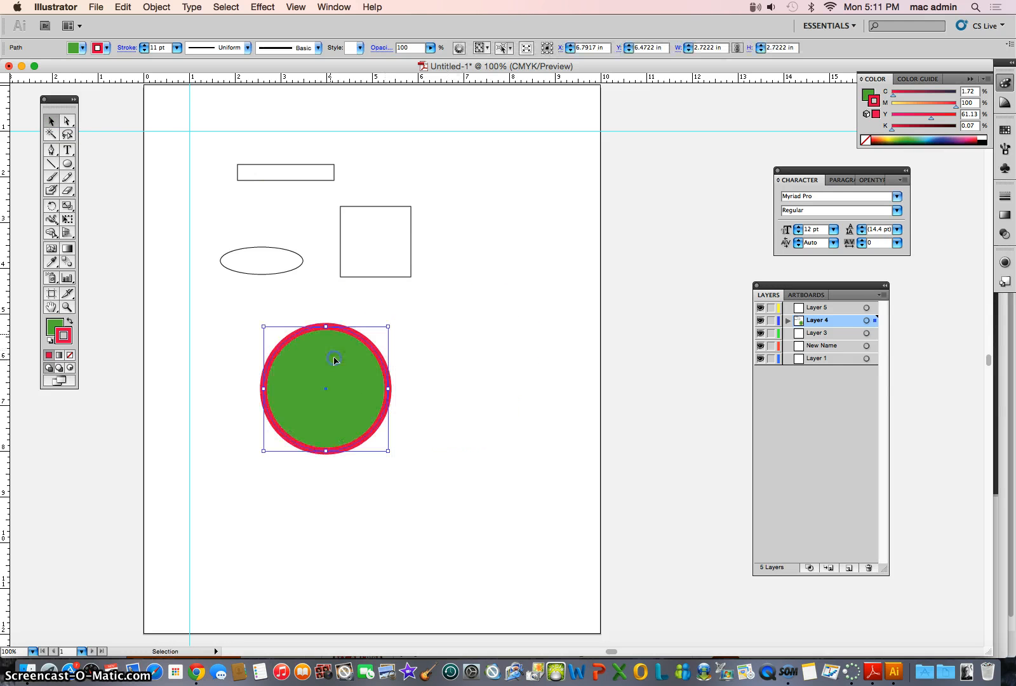
drag(341, 259, 443, 323)
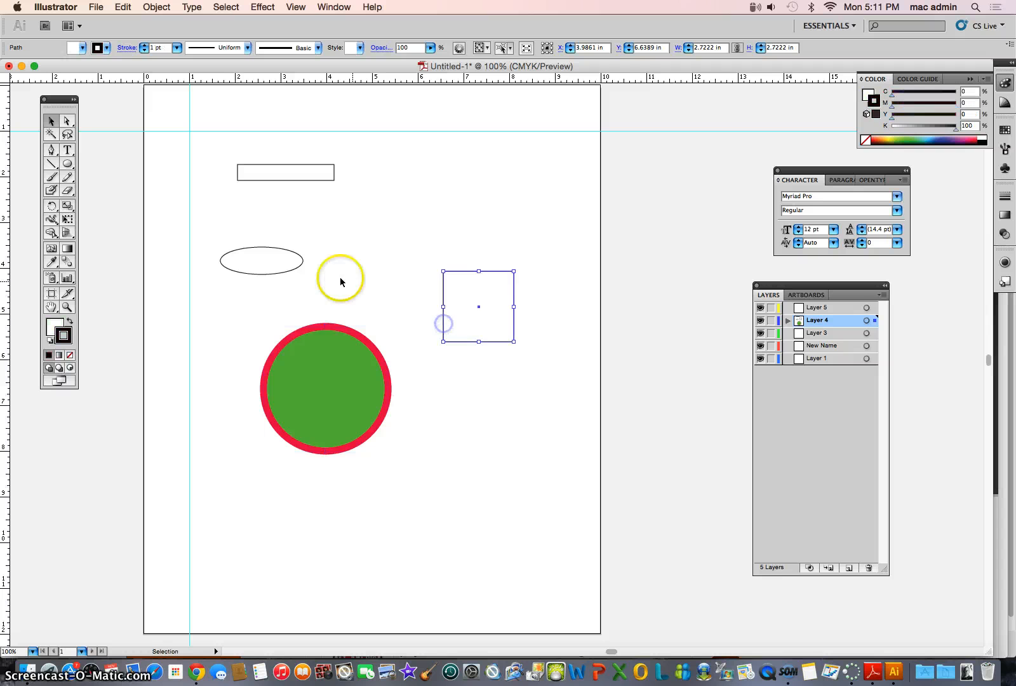
Step: Move the ellipse to about X 5.26 in, Y 3.27 in and the square to about X 7.19 in, Y 4.53 in
drag(302, 263, 424, 238)
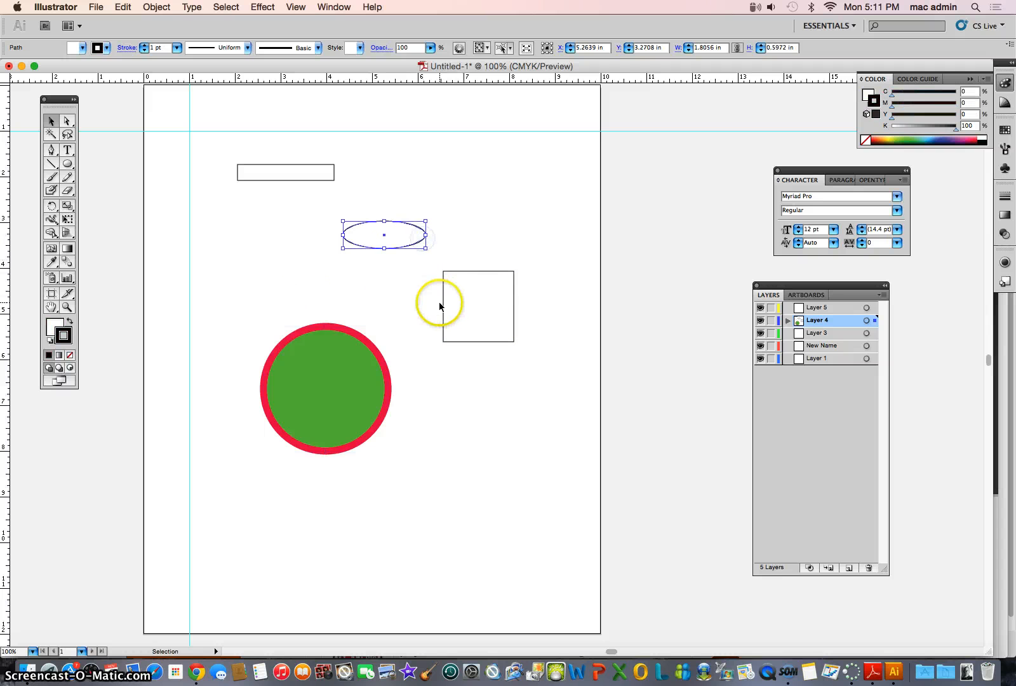
click(401, 302)
drag(444, 289, 420, 298)
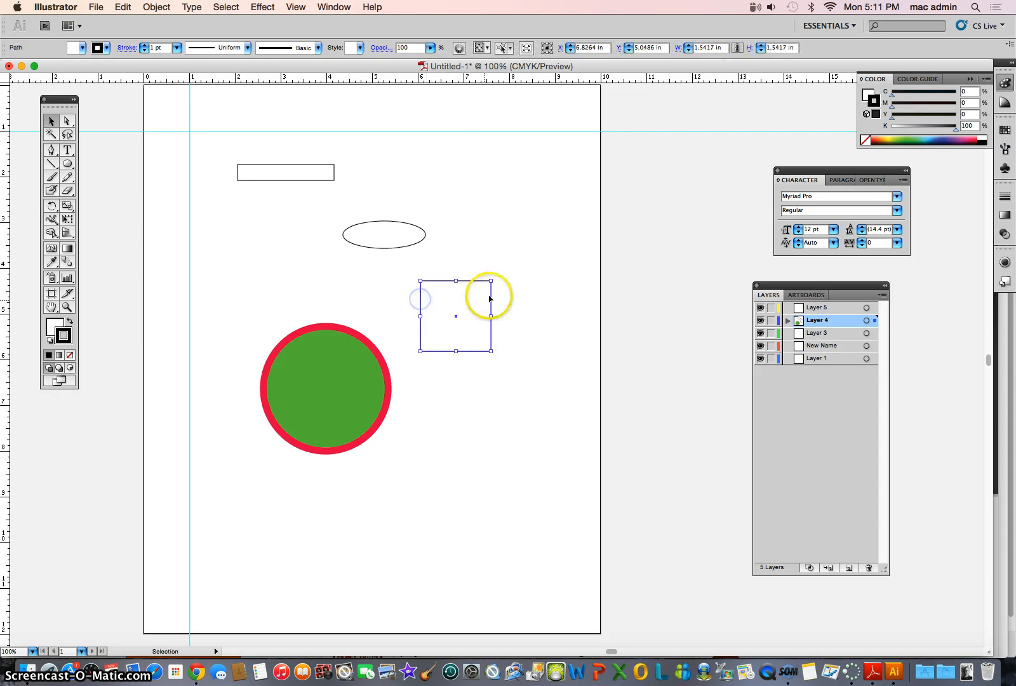
click(435, 281)
drag(436, 279, 441, 265)
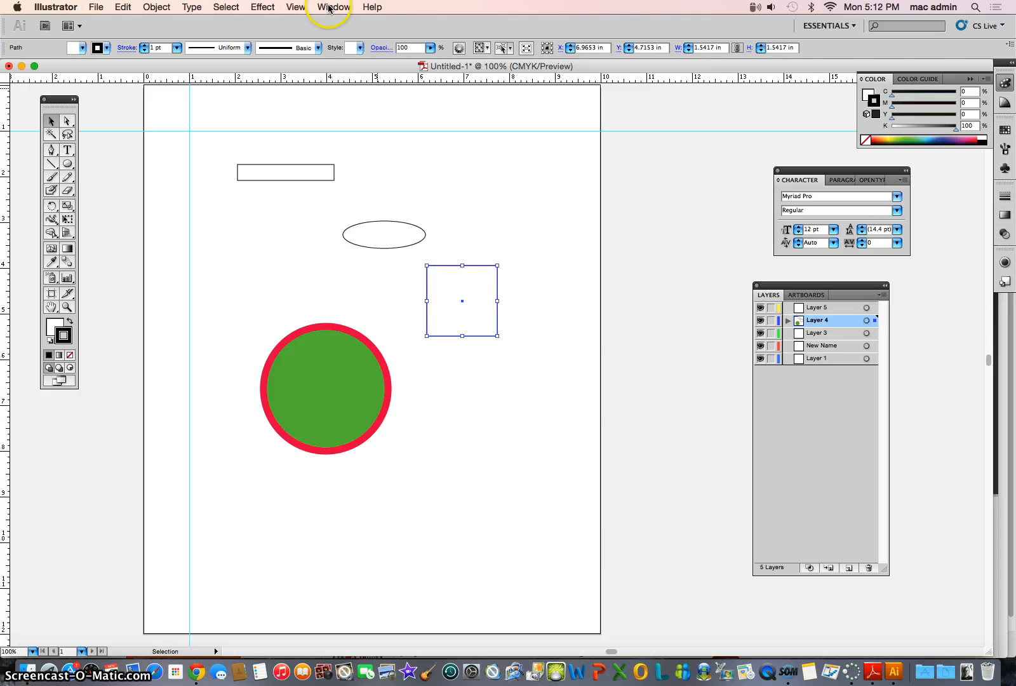
click(452, 267)
drag(454, 263, 459, 257)
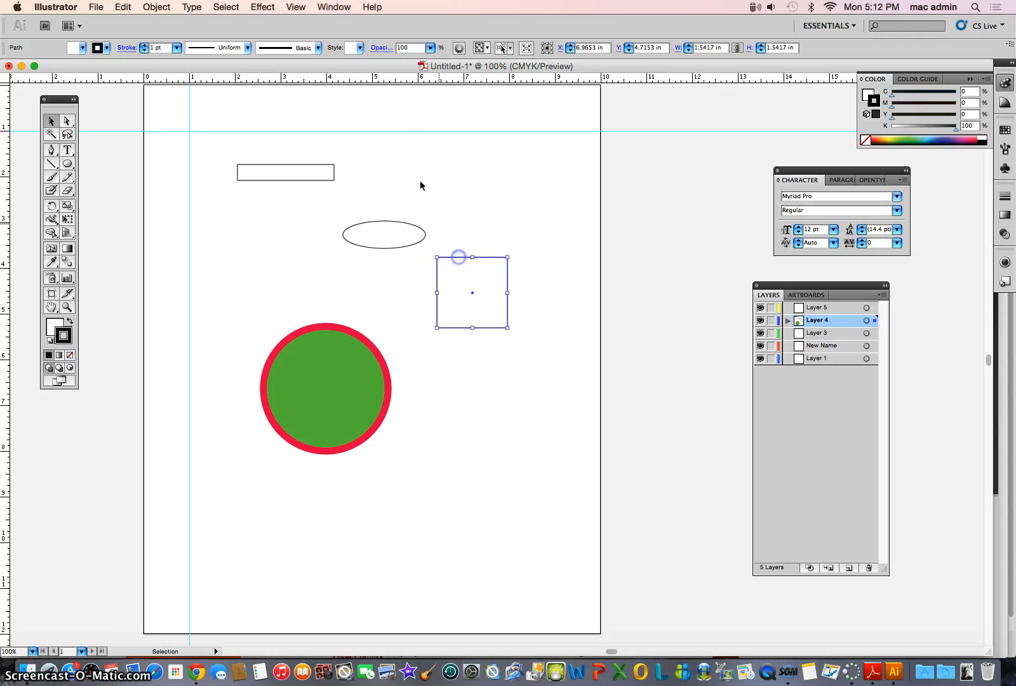
Step: Move the ellipse to about X 6.25 in, Y 1.78 in with Smart Guides enabled, and turn Smart Guides back off
click(335, 7)
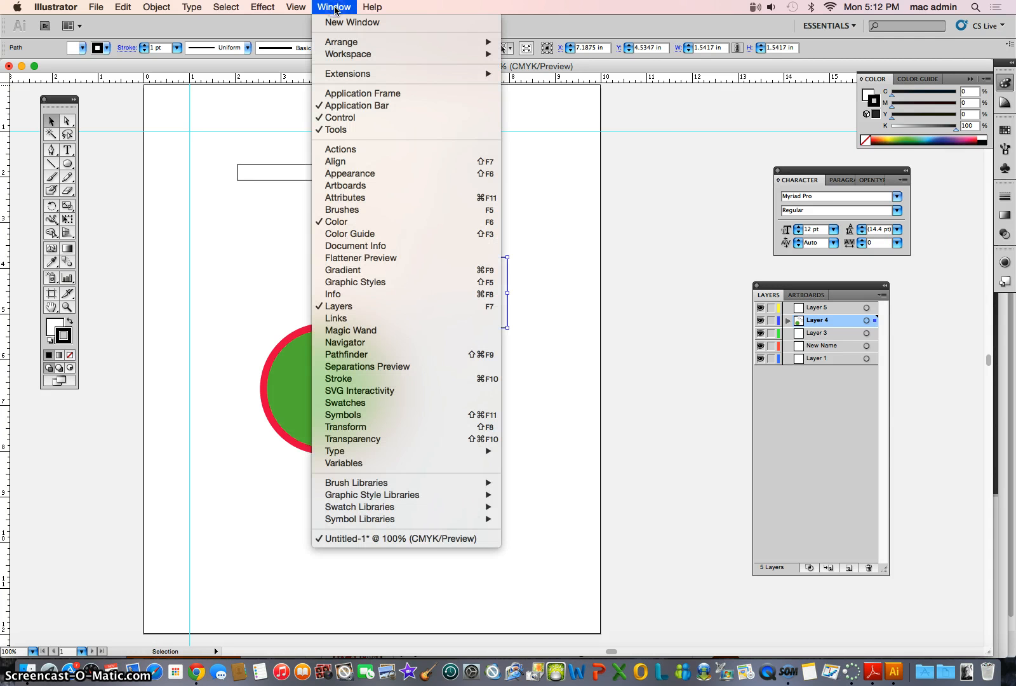
mouse_move(294, 9)
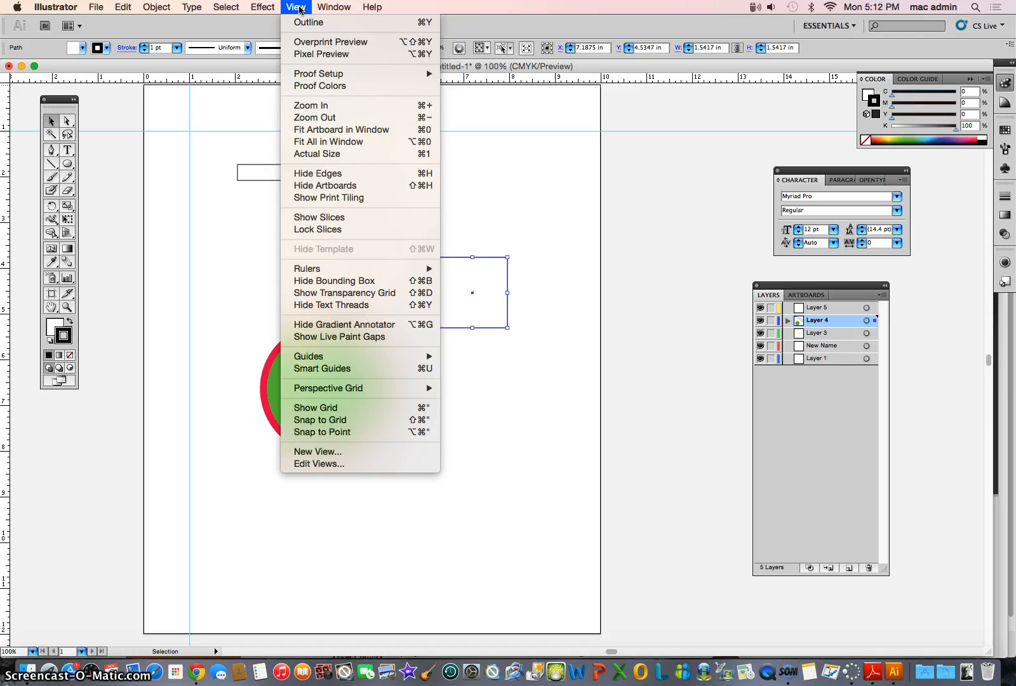
click(332, 369)
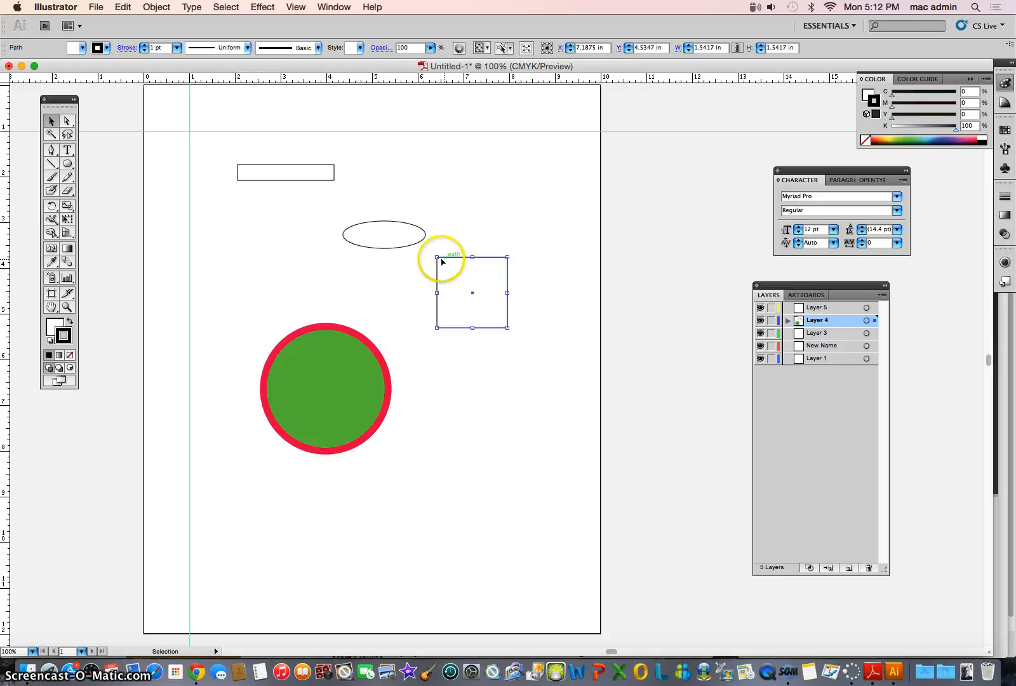
drag(400, 246, 453, 180)
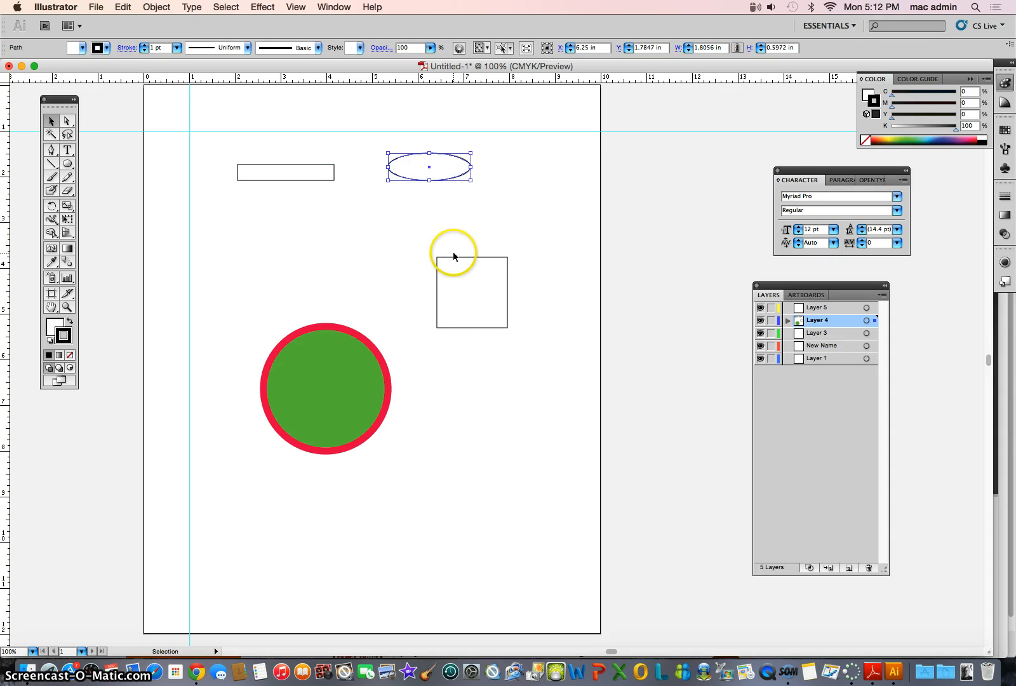
click(298, 8)
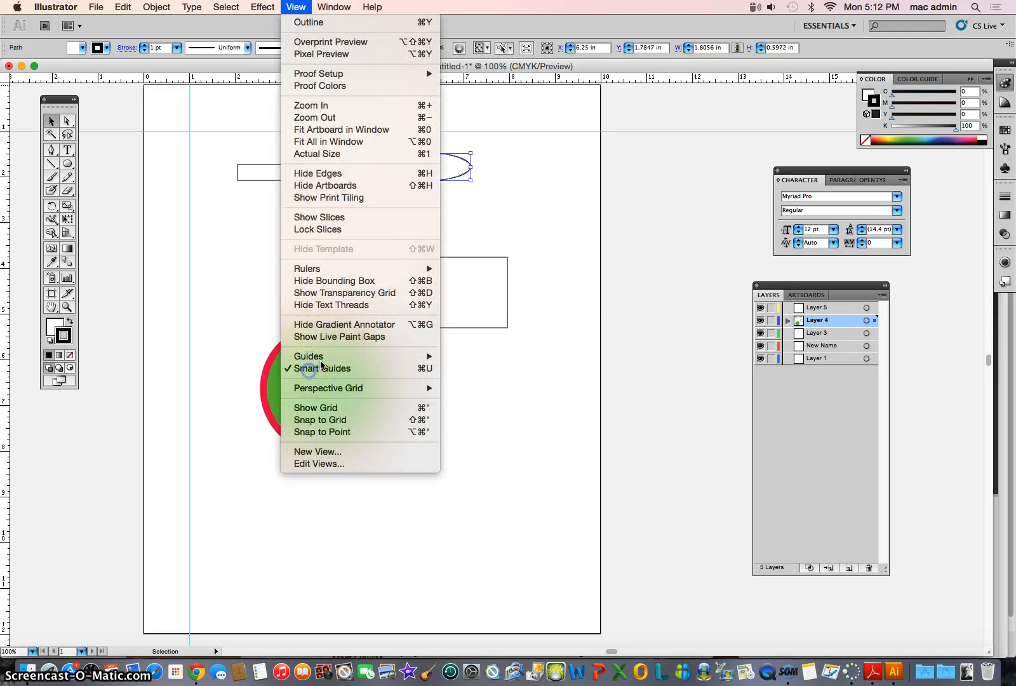
click(298, 366)
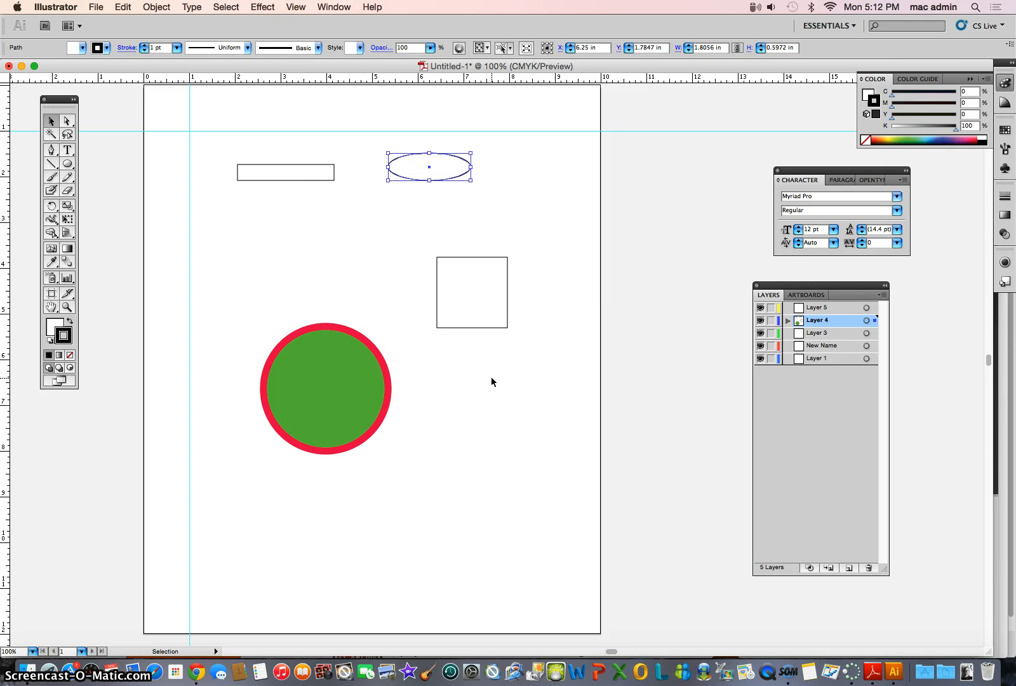
Step: Move the ellipse to about X 4.54 in, Y 3.05 in and the circle over the square's corner at about X 5.69 in, Y 5.51 in
drag(408, 181, 332, 240)
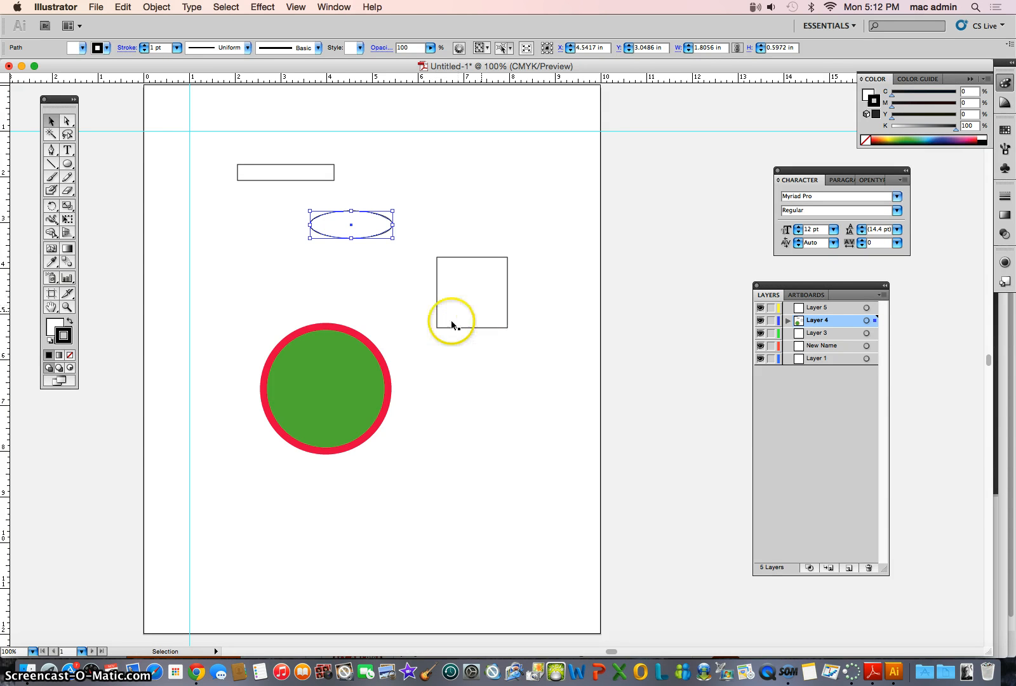
drag(344, 362, 421, 310)
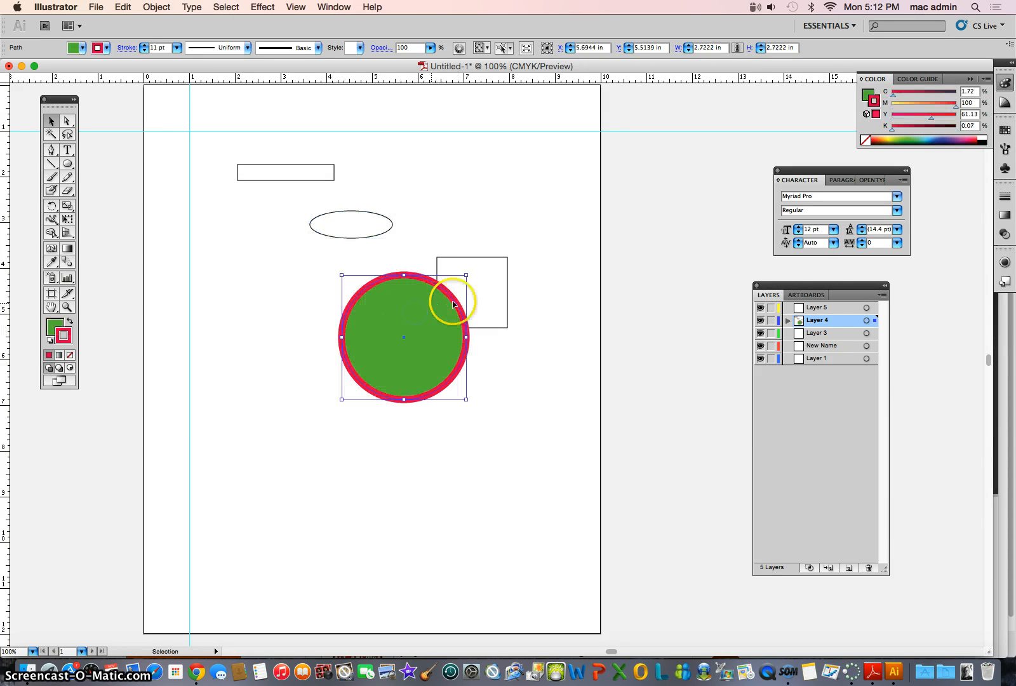
click(451, 234)
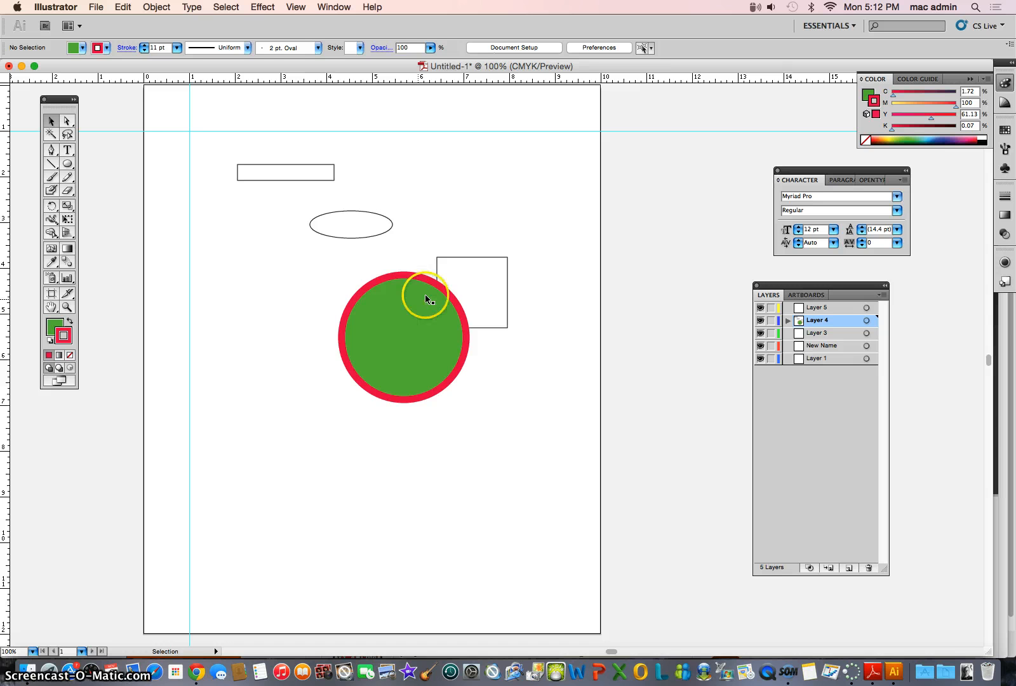
Step: Switch to Outline view and move the ellipse against the rectangle's right end, at about X 5.07 in, Y 2.06 in
click(300, 7)
click(307, 22)
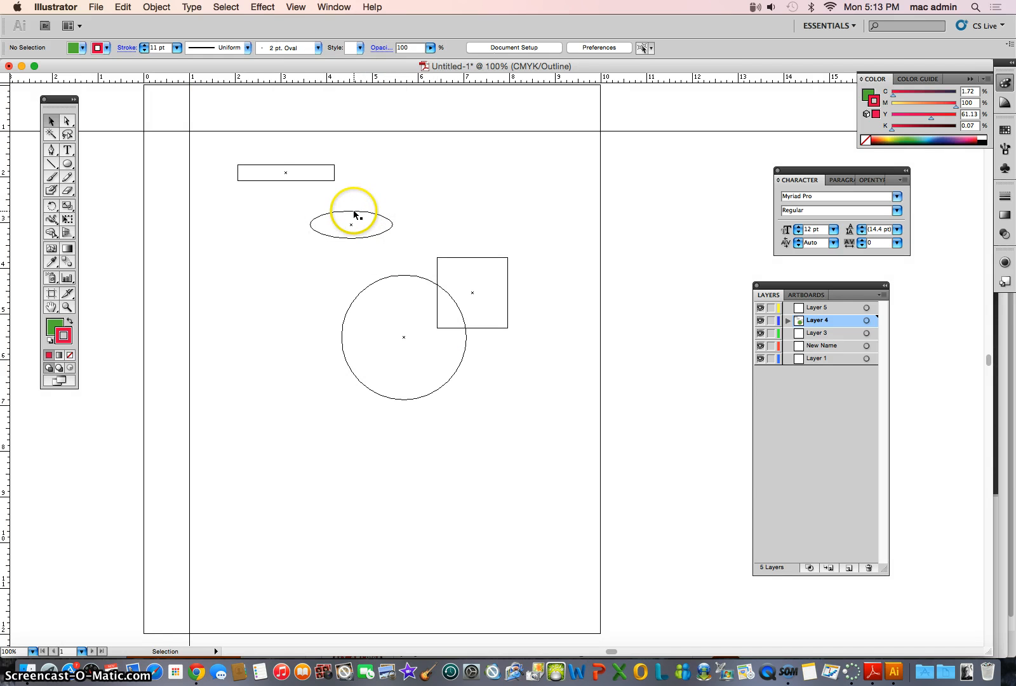
drag(356, 214, 377, 167)
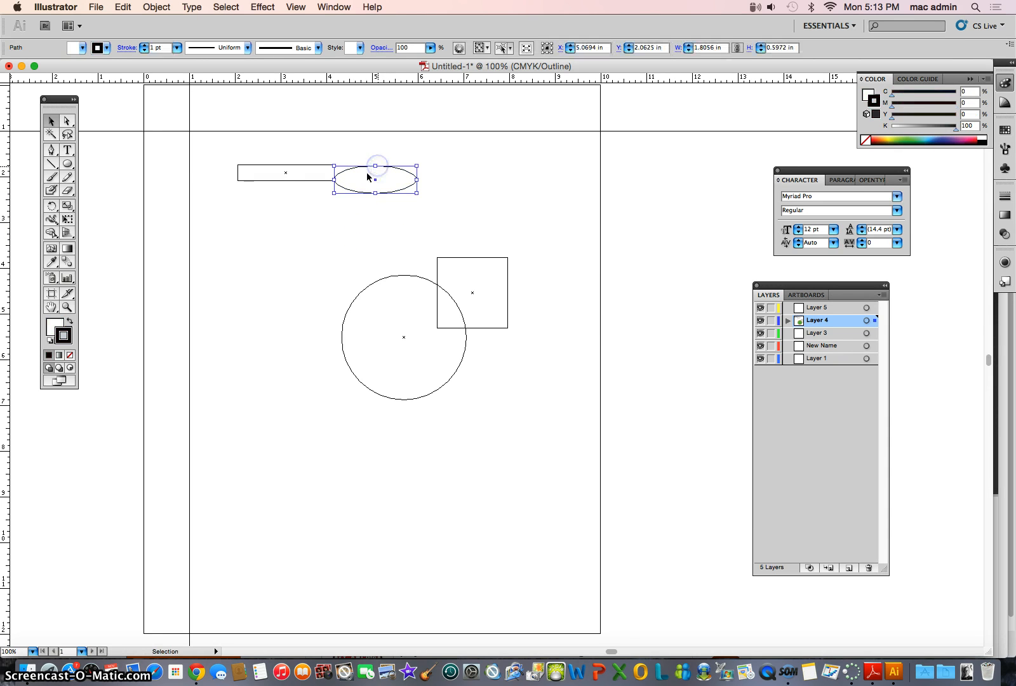
click(384, 242)
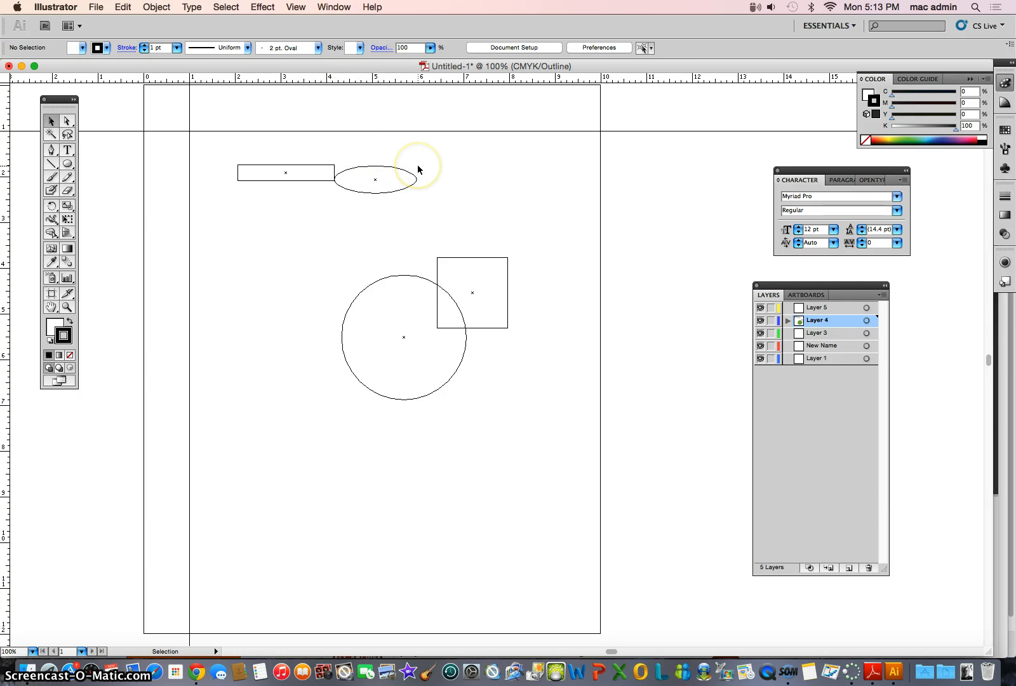
Step: Return to Preview view and move the ellipse below the rectangle, to about X 3.13 in, Y 3.67 in
click(300, 7)
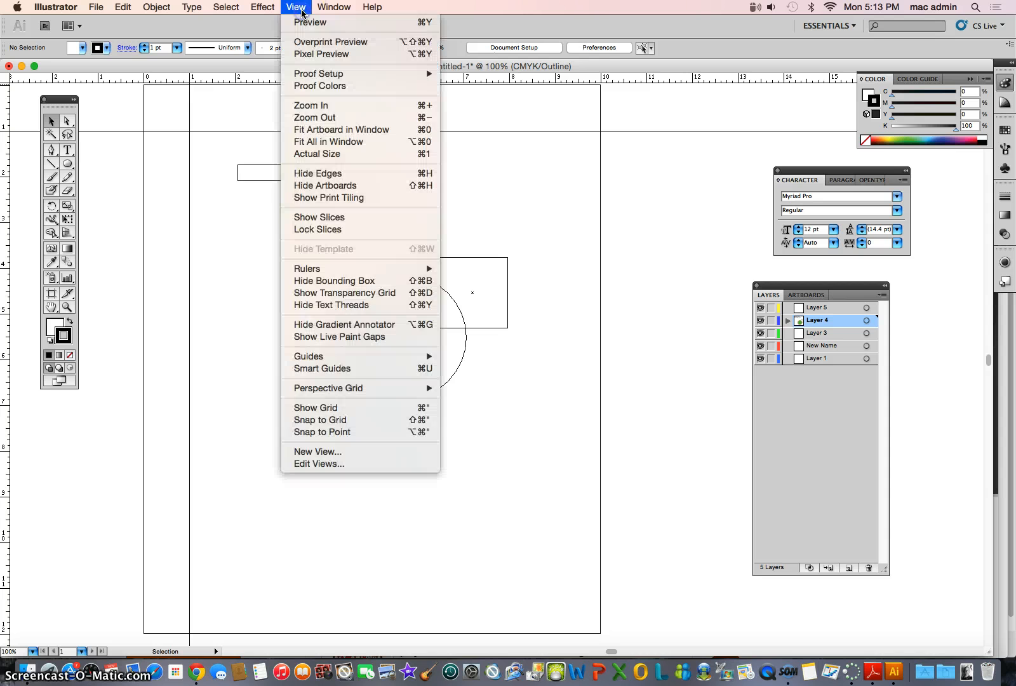
click(302, 23)
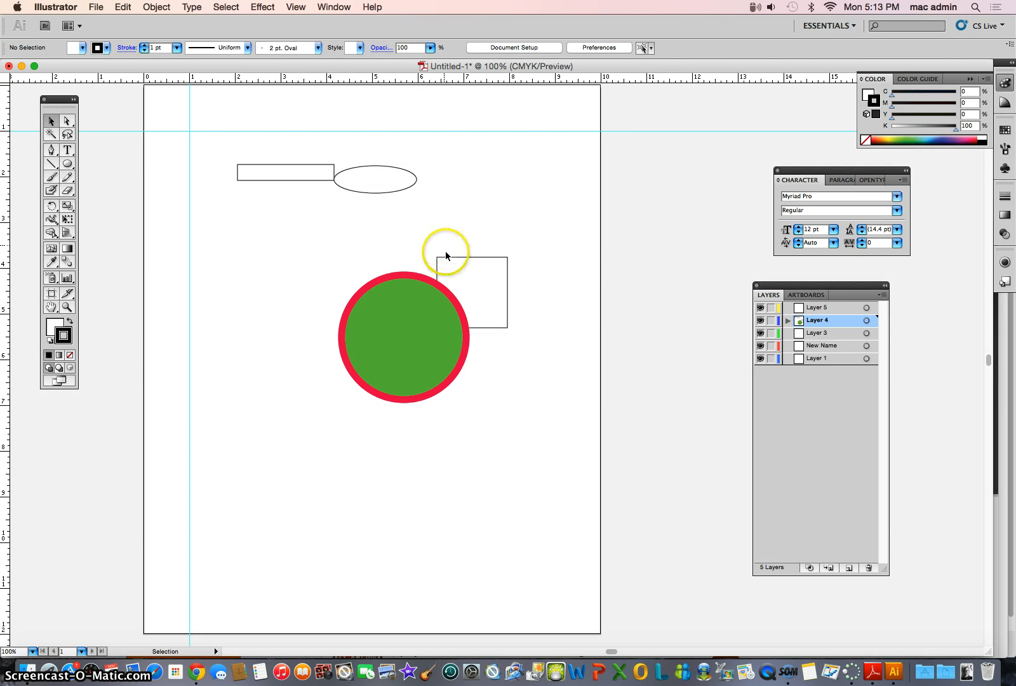
drag(374, 194, 285, 267)
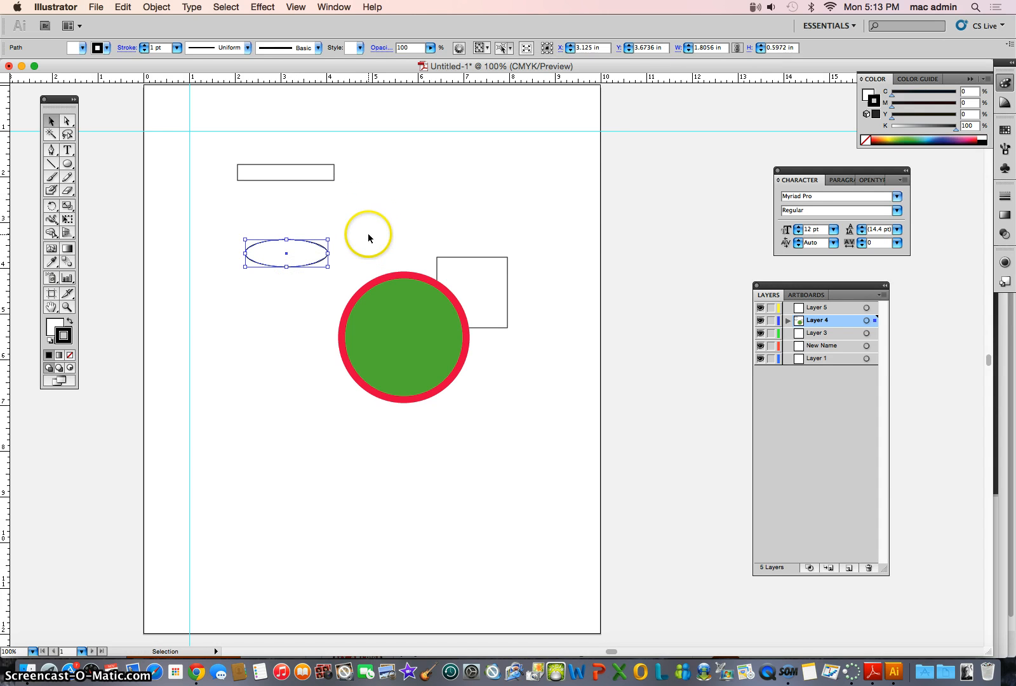
Step: Rotate the rectangle and ellipse together clockwise about their common centre by about 34°
shift+click(315, 180)
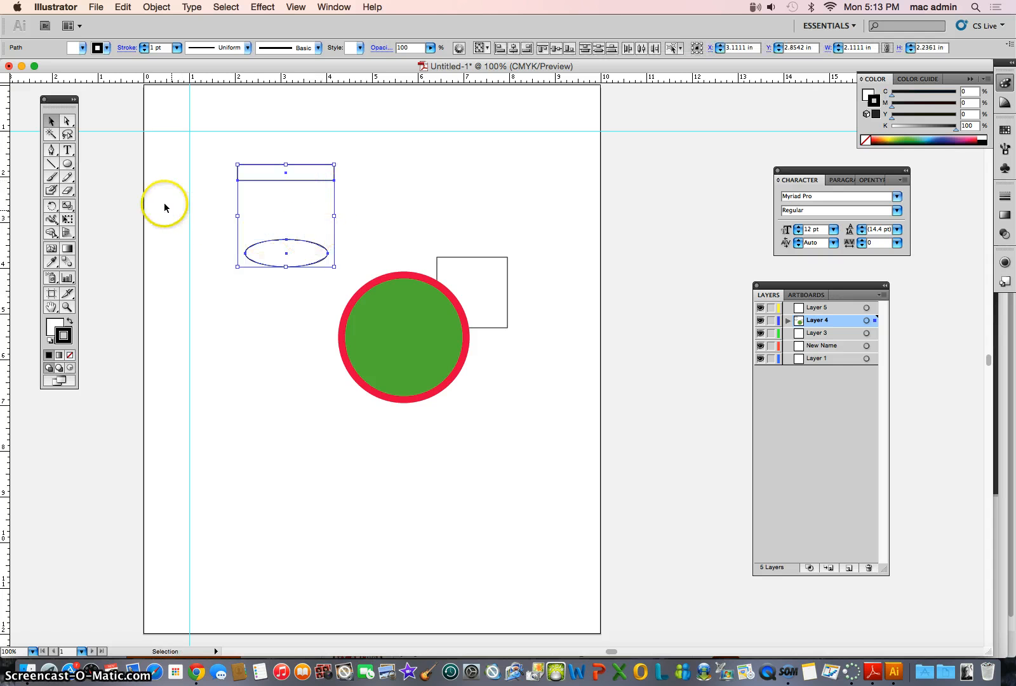
click(52, 207)
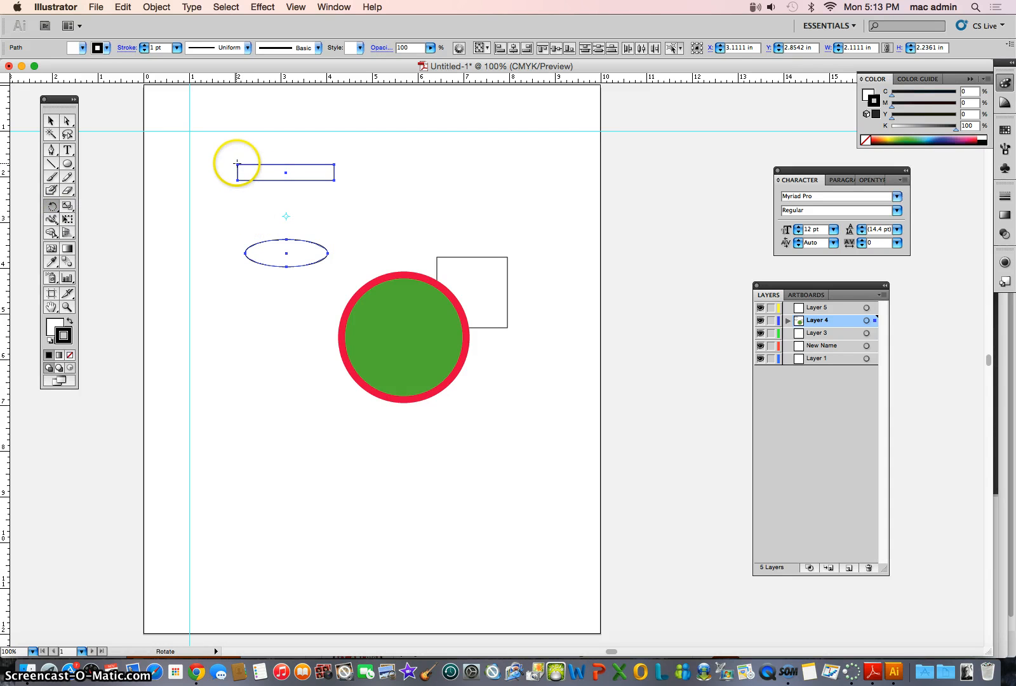
drag(237, 163, 279, 173)
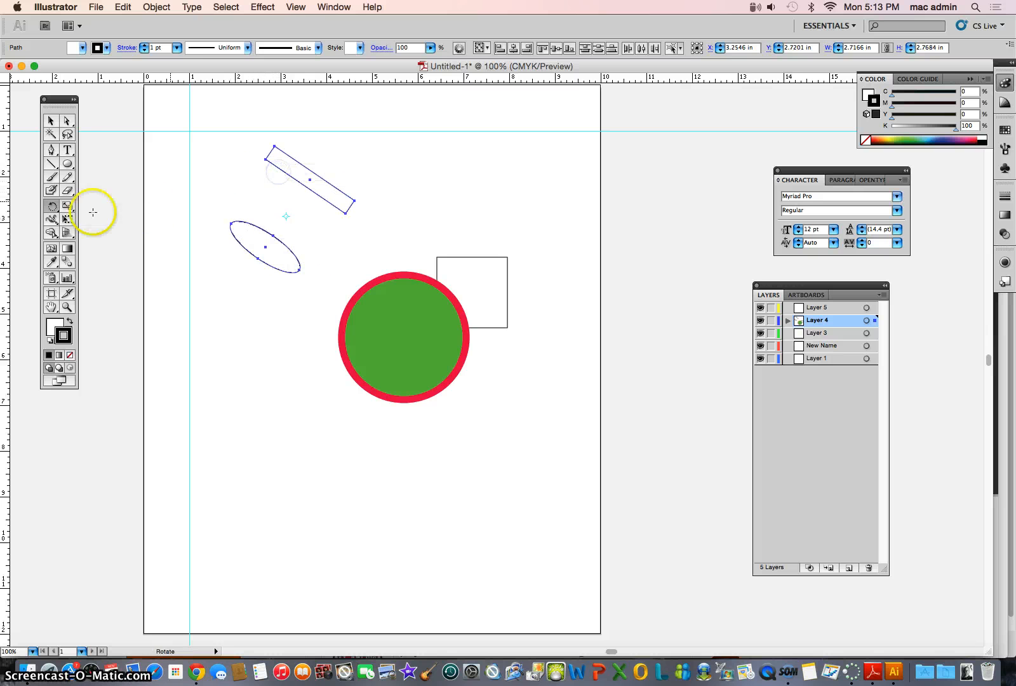
Step: Rotate the rectangle and ellipse counterclockwise by an exact angle, and move them together to about X 2.81 in, Y 3.17 in
double_click(51, 206)
click(470, 231)
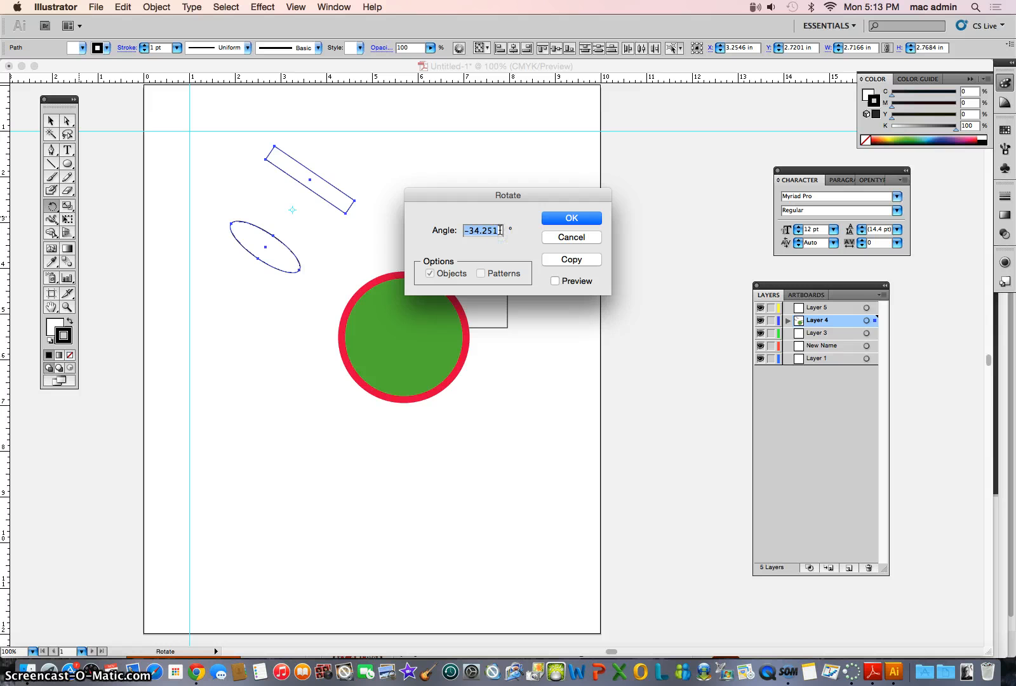
click(572, 218)
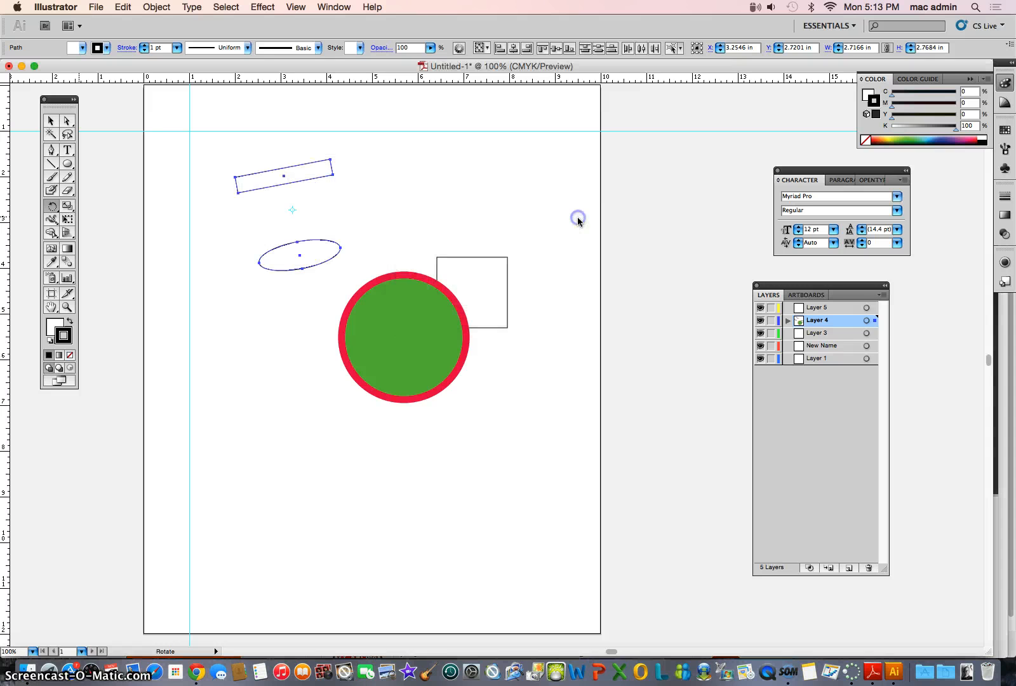
click(51, 121)
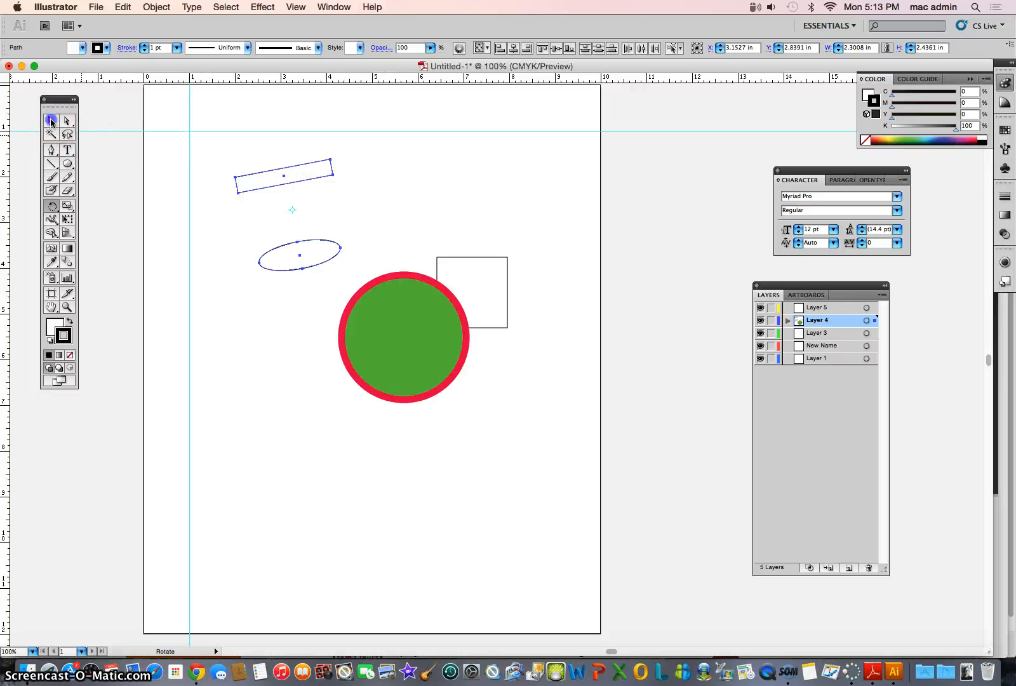
mouse_move(268, 194)
mouse_down()
mouse_move(243, 192)
mouse_move(240, 154)
mouse_move(230, 200)
mouse_move(258, 216)
mouse_move(254, 202)
mouse_up()
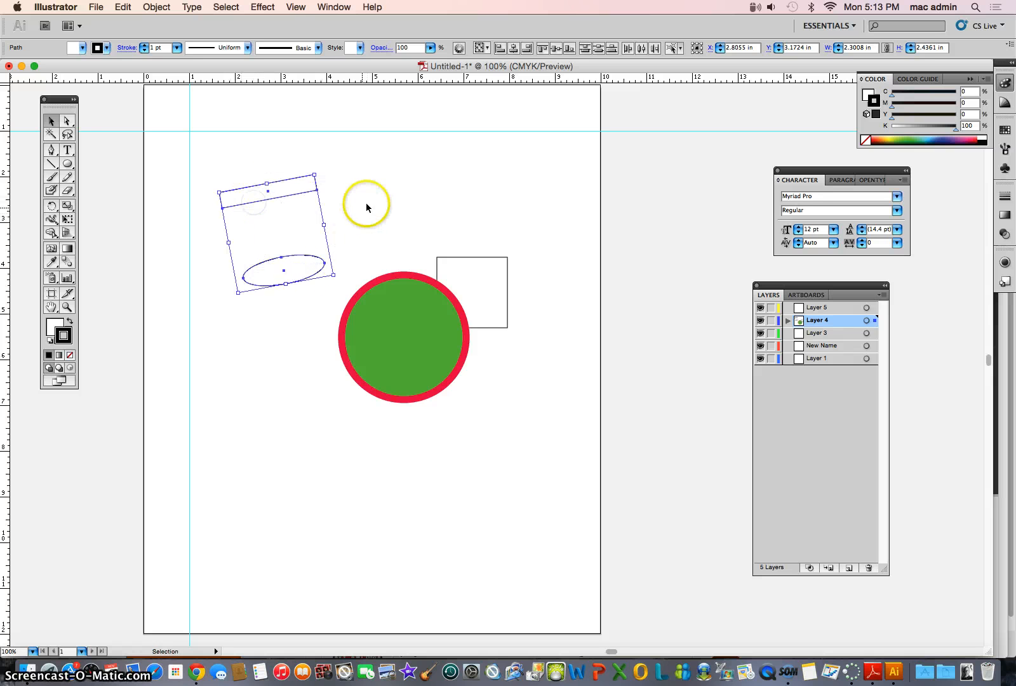
click(336, 156)
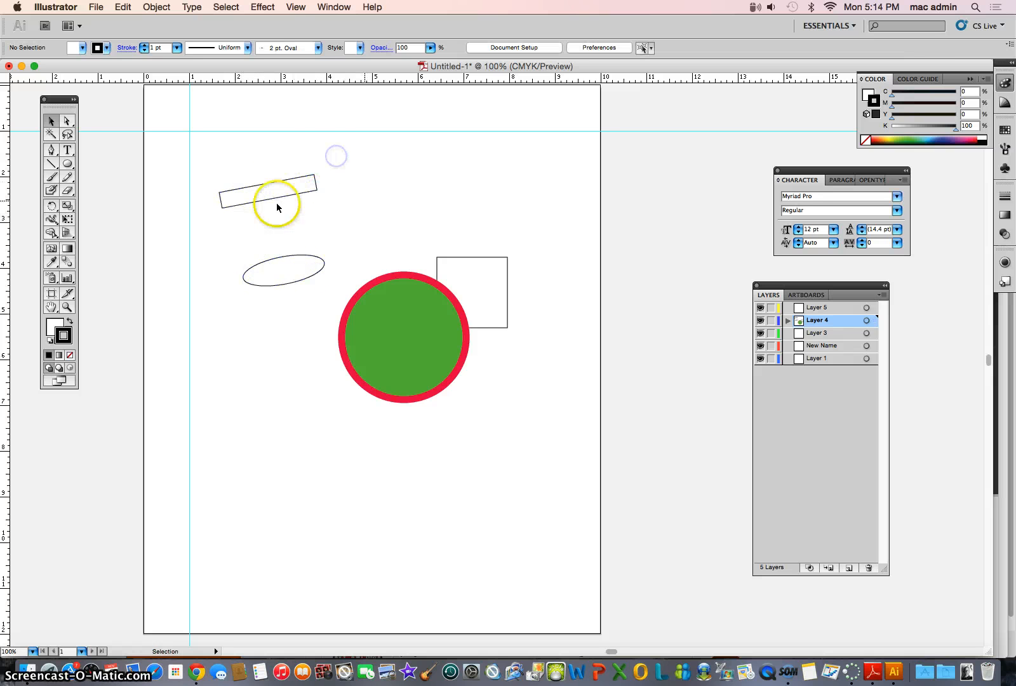
Step: Add the point text "TEXT" beside the tilted rectangle and enlarge it proportionally to about 62 pt
click(67, 150)
click(360, 172)
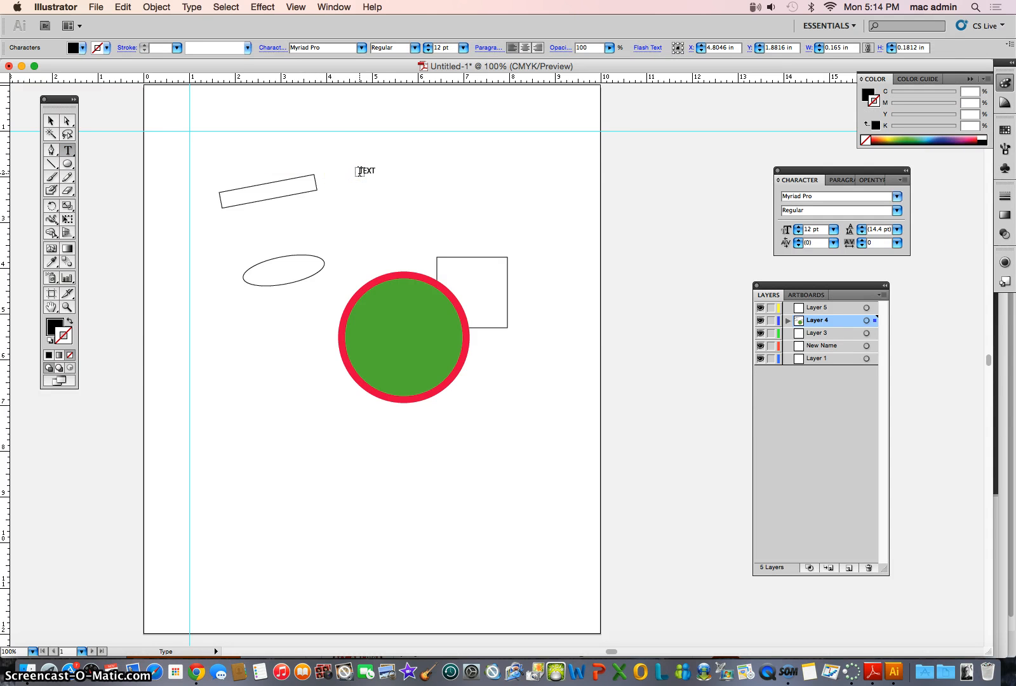
text(TEXT)
click(363, 174)
click(50, 120)
click(366, 176)
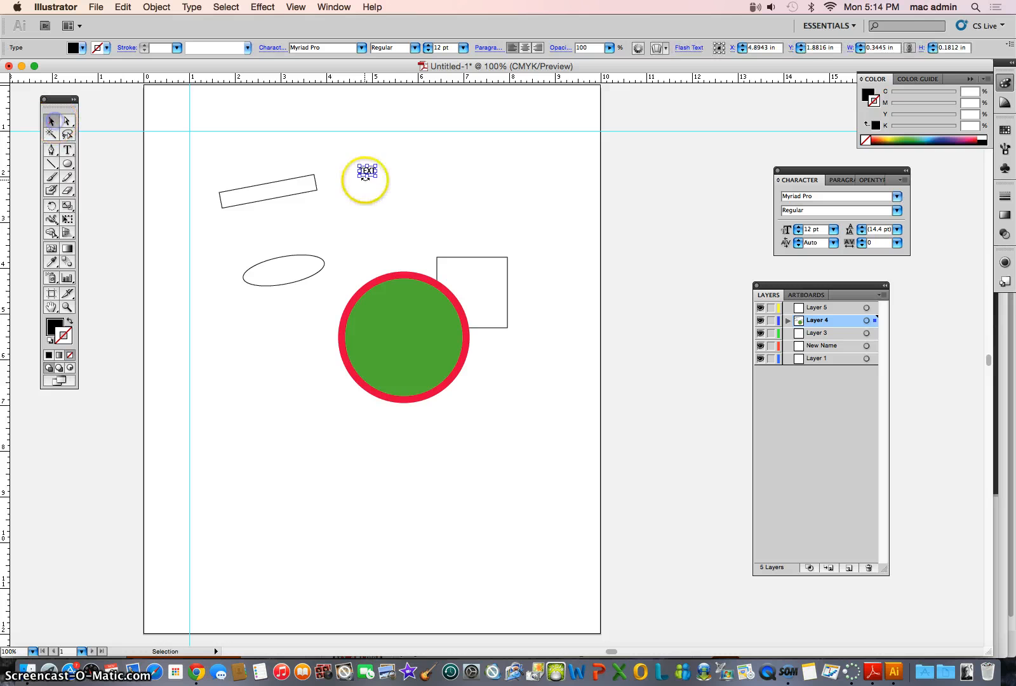
drag(377, 177, 465, 218)
click(487, 194)
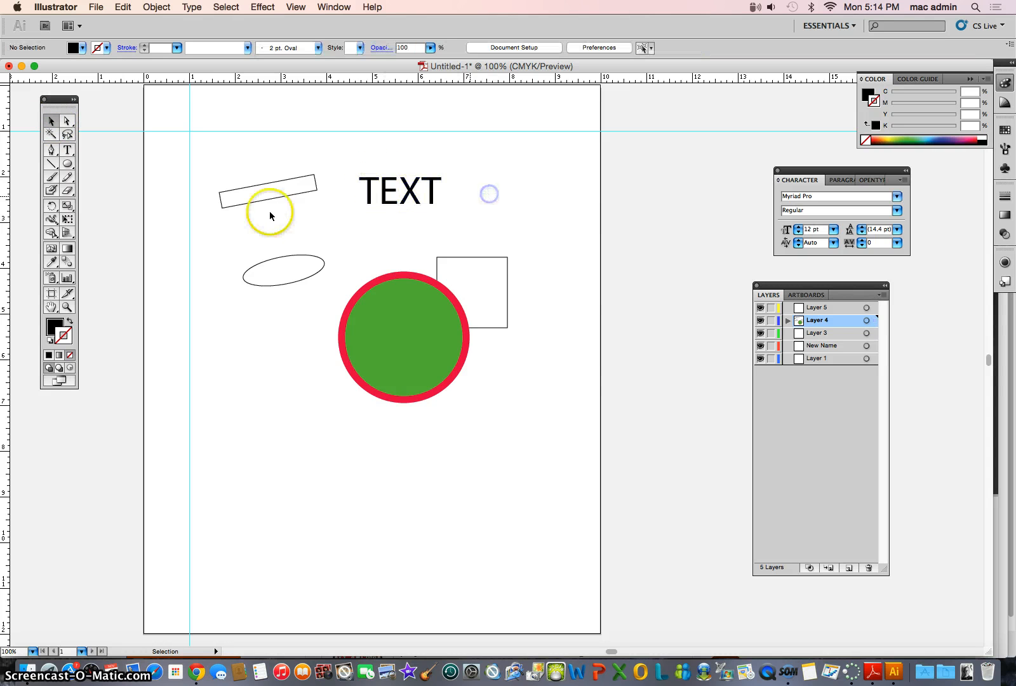
Step: Reflect the rectangle, ellipse and text across the vertical axis, and move them to about X 4.10 in, Y 2.59 in
click(245, 154)
drag(246, 154, 392, 261)
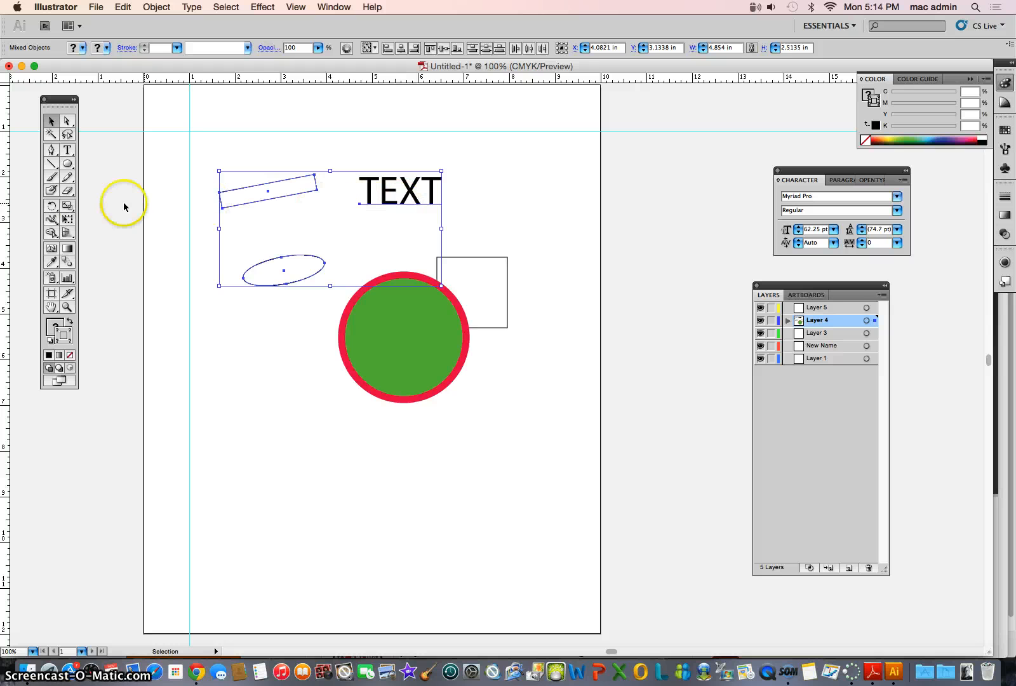
drag(53, 211, 92, 222)
double_click(51, 205)
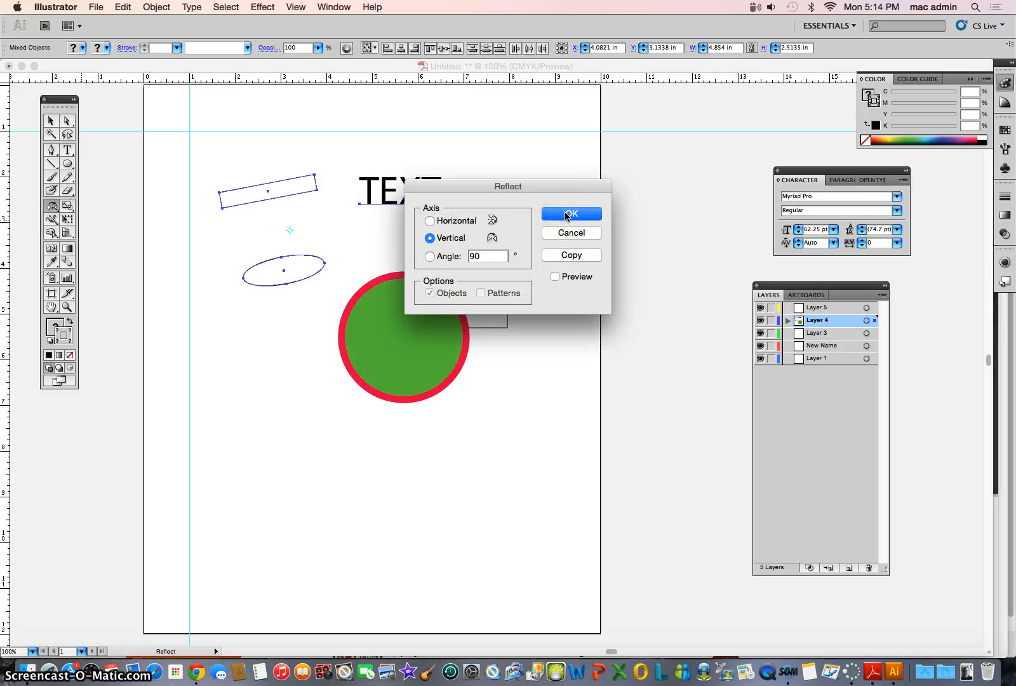
click(569, 214)
click(51, 120)
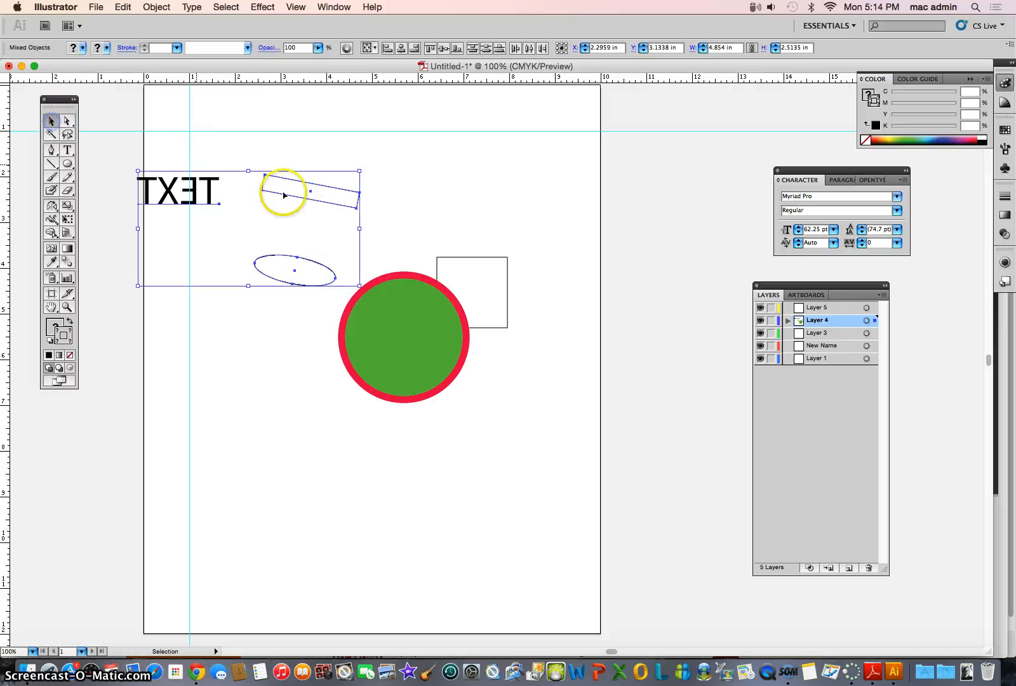
drag(284, 195, 384, 157)
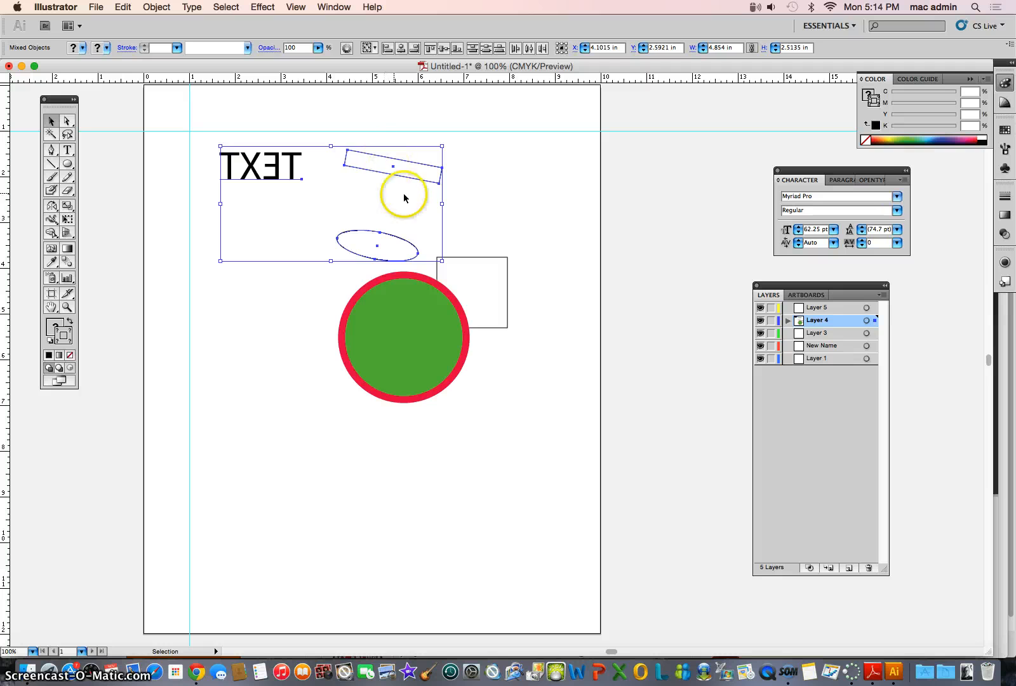
click(519, 204)
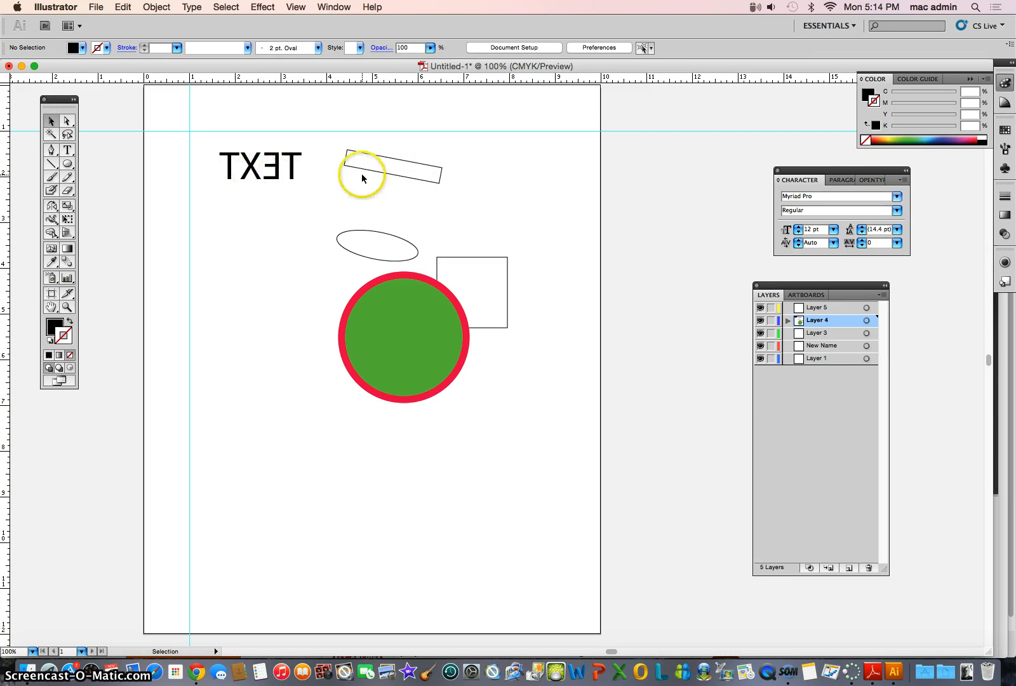
Step: Scale all objects on the artboard uniformly to 113%, including strokes and effects
drag(211, 139, 541, 440)
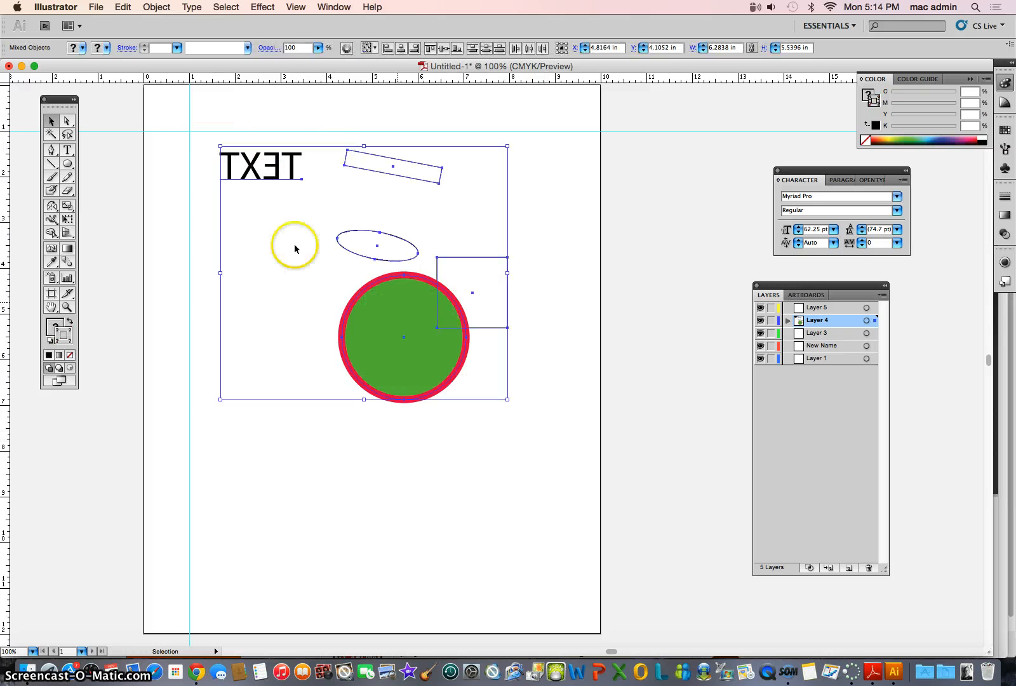
drag(210, 145, 536, 470)
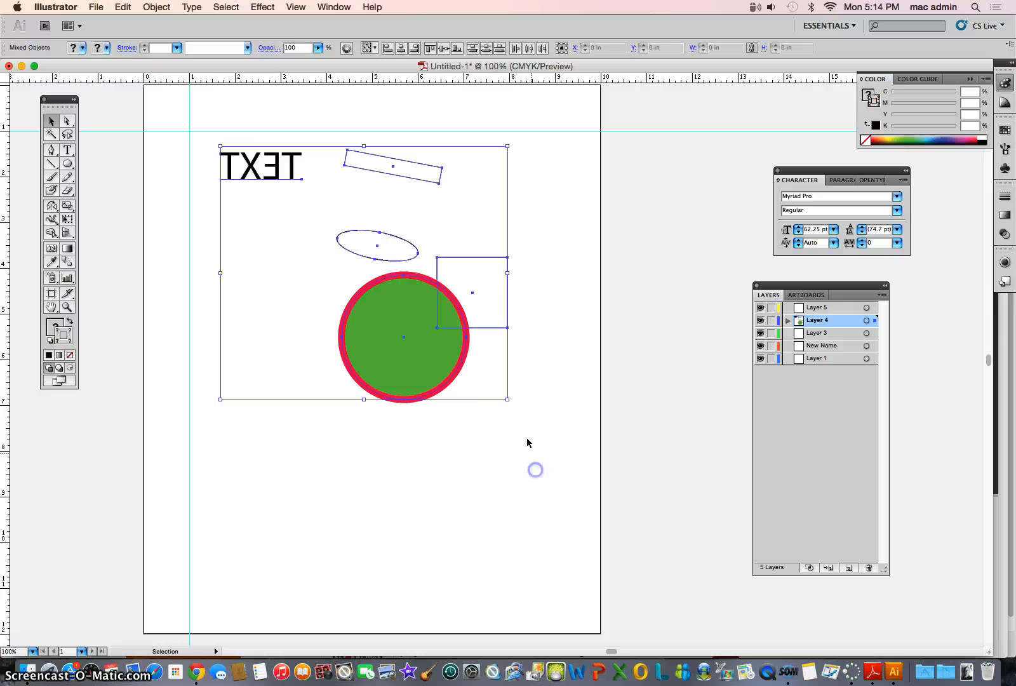
double_click(68, 206)
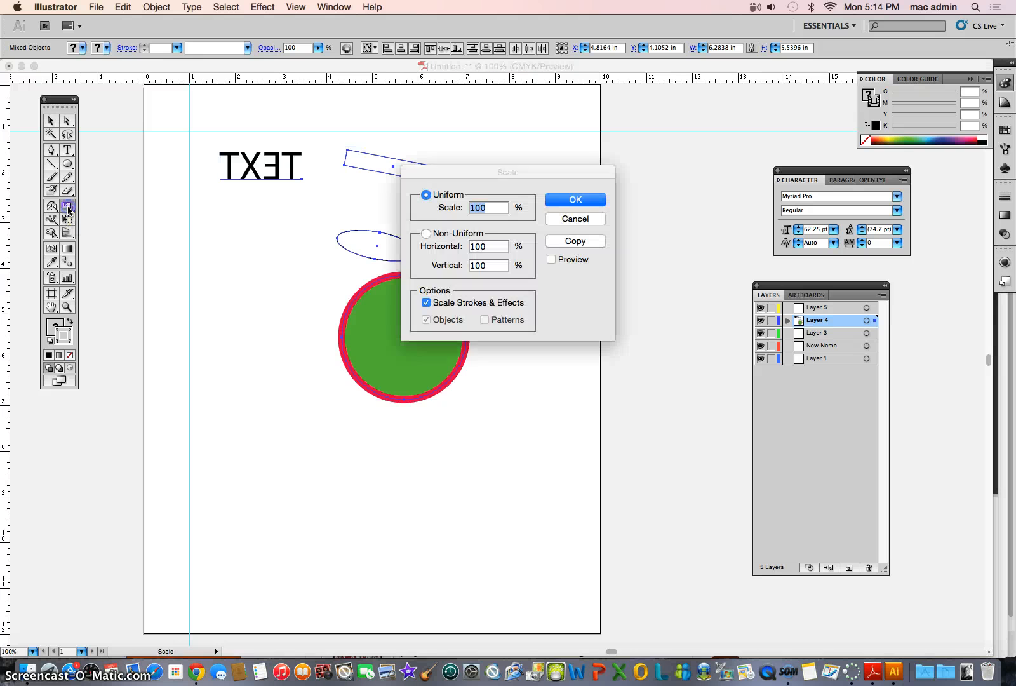
click(486, 208)
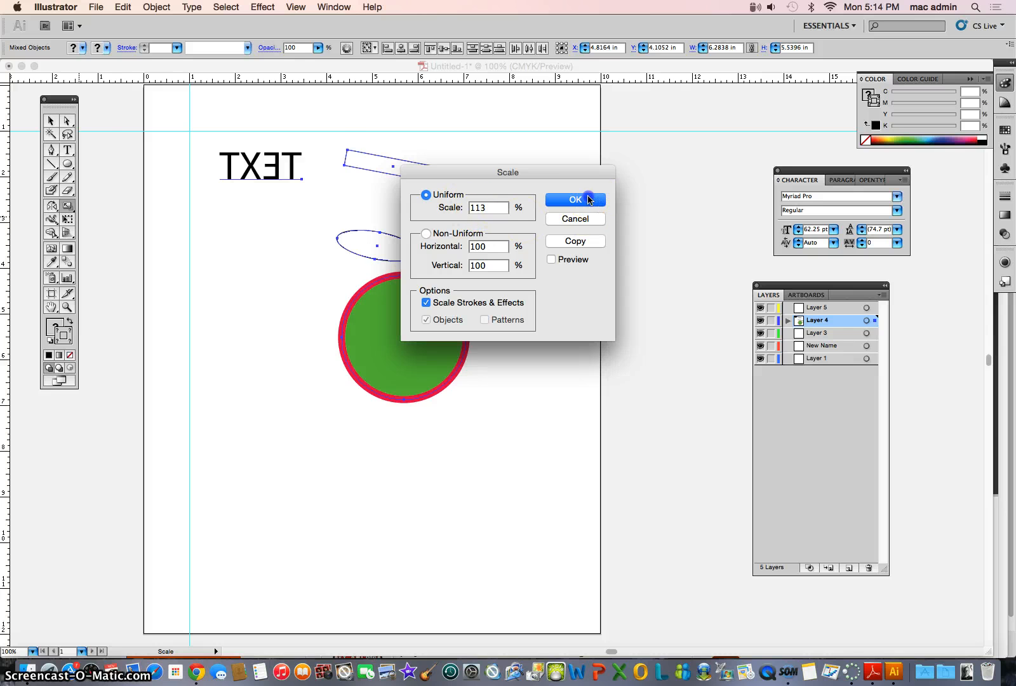
click(576, 200)
click(50, 120)
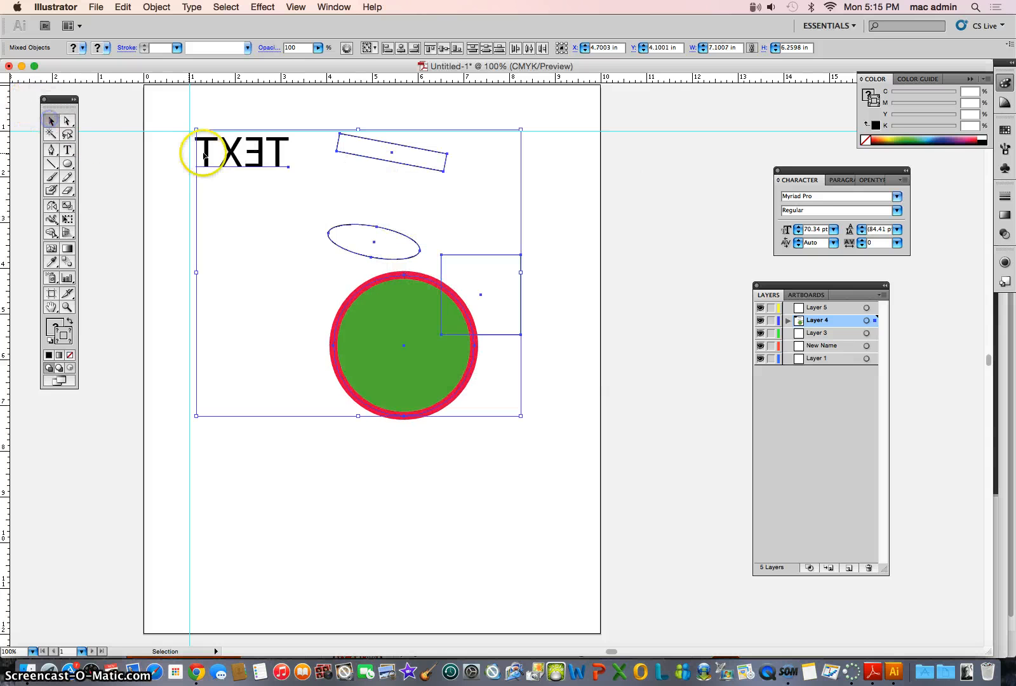
Step: Move all objects down and right, clear of the guides, and place the ellipse below the text at about X 3.18 in, Y 4.28 in
drag(203, 155, 250, 204)
click(456, 212)
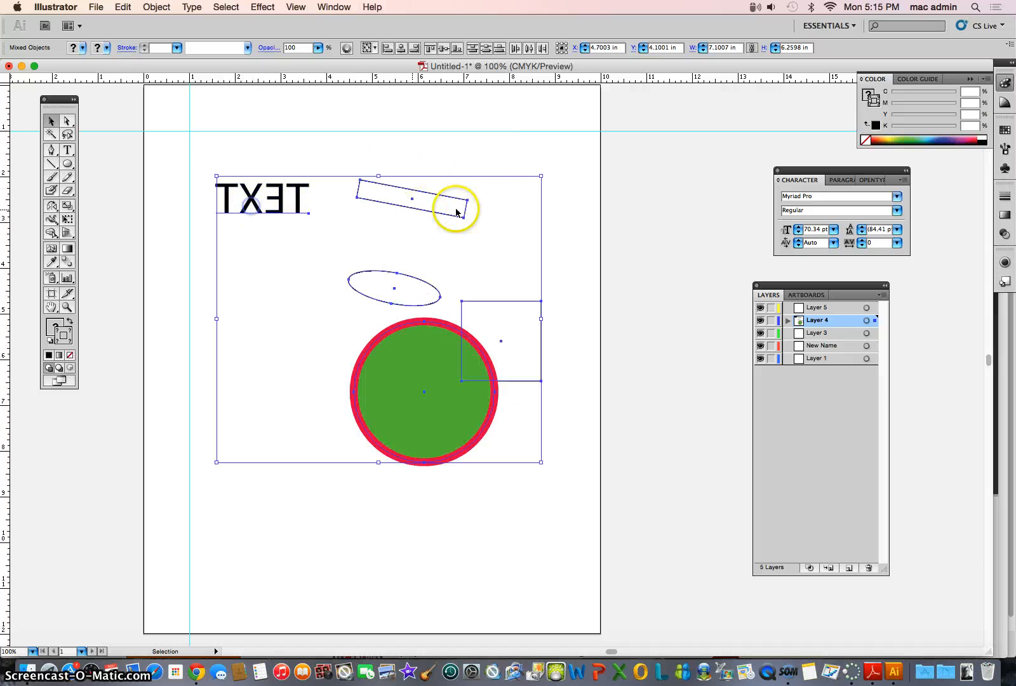
click(548, 213)
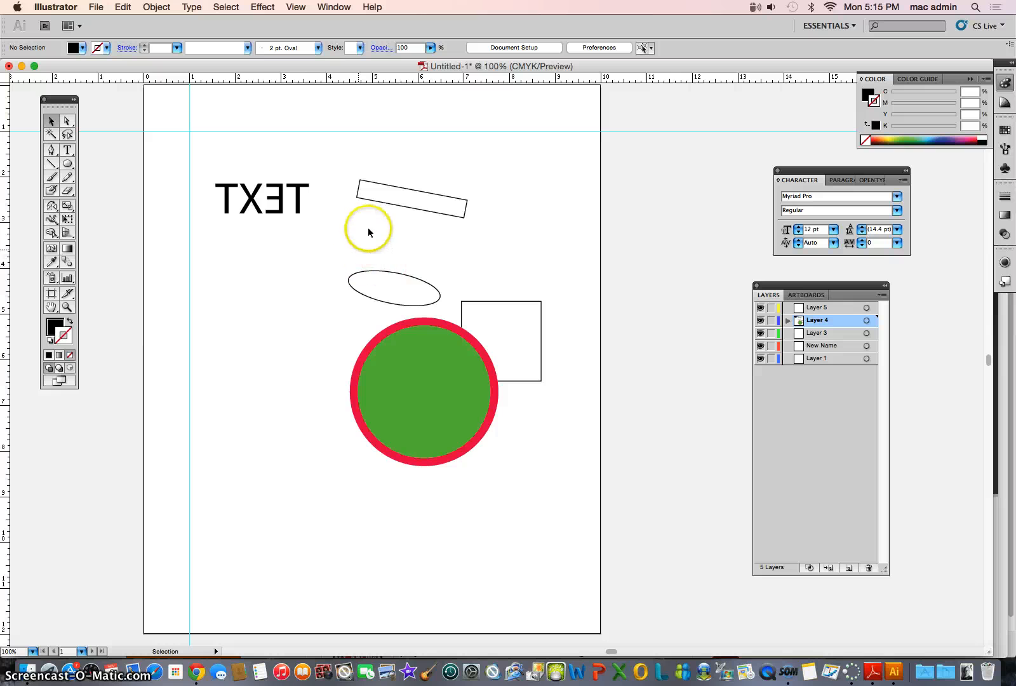
drag(393, 273, 287, 266)
click(209, 248)
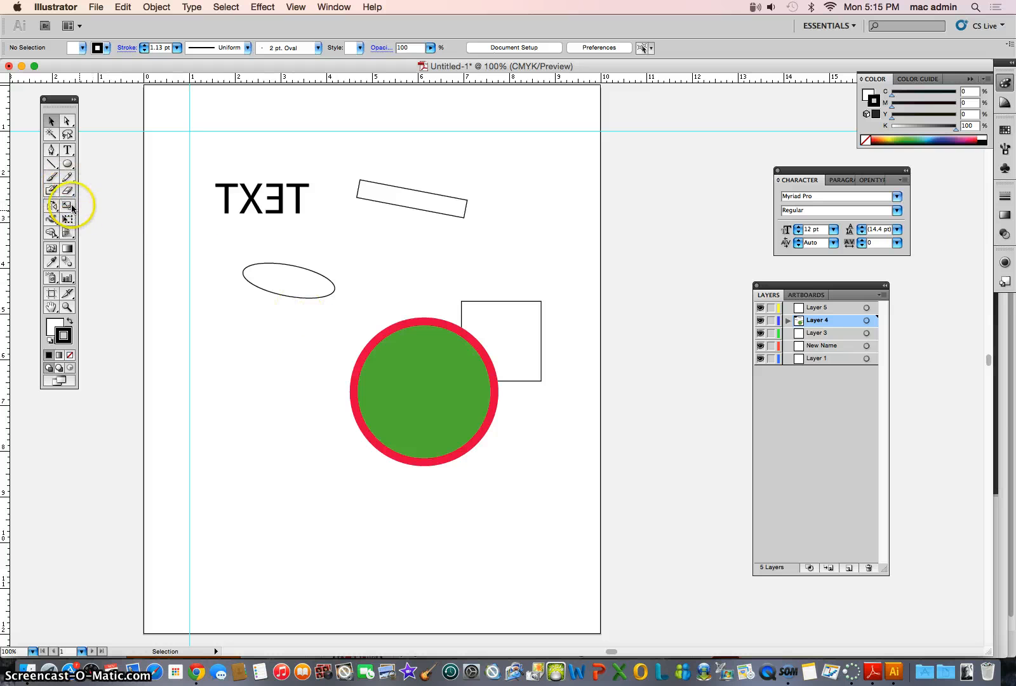
Step: Cut the ellipse with the Scissors tool at about X 2.50 in, Y 4.41 in and at about X 3.72 in, Y 4.08 in
click(277, 267)
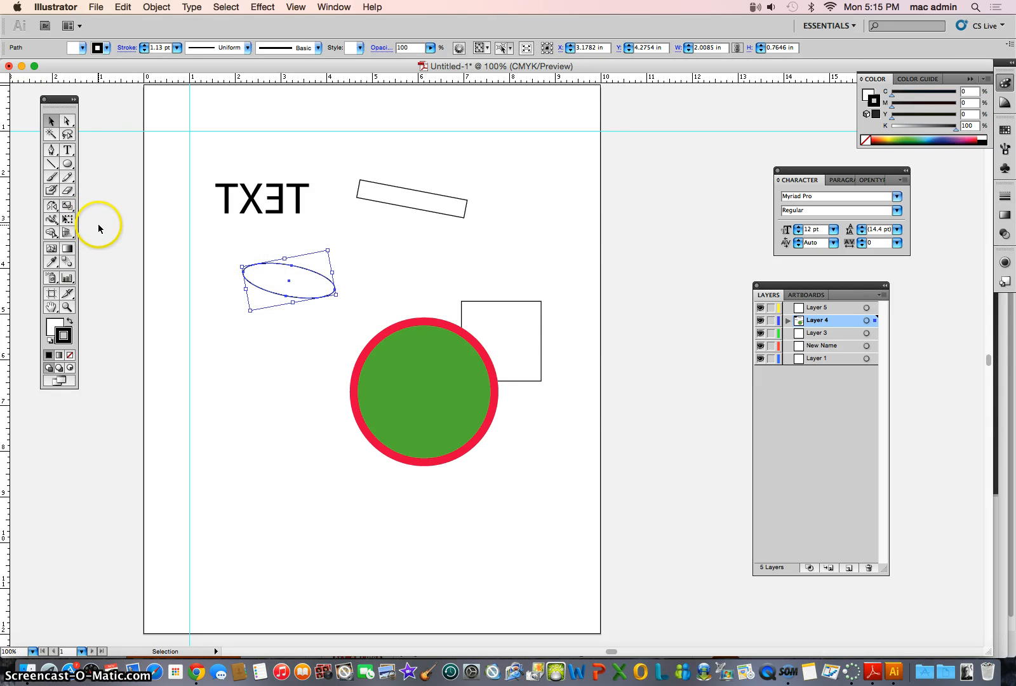
click(68, 191)
drag(69, 193, 110, 209)
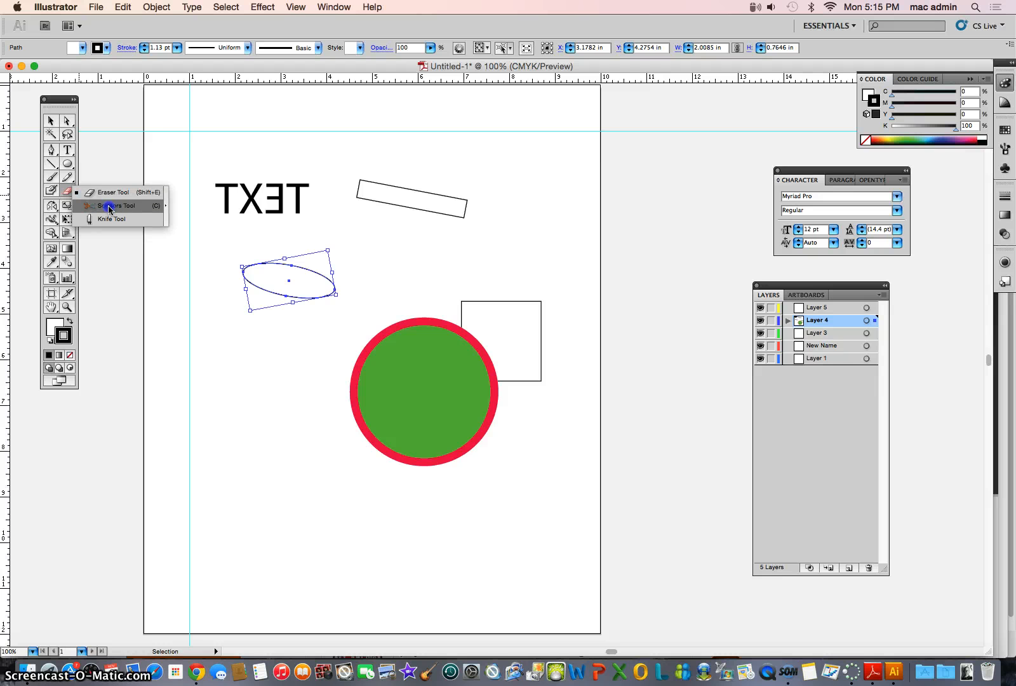
drag(109, 210, 109, 210)
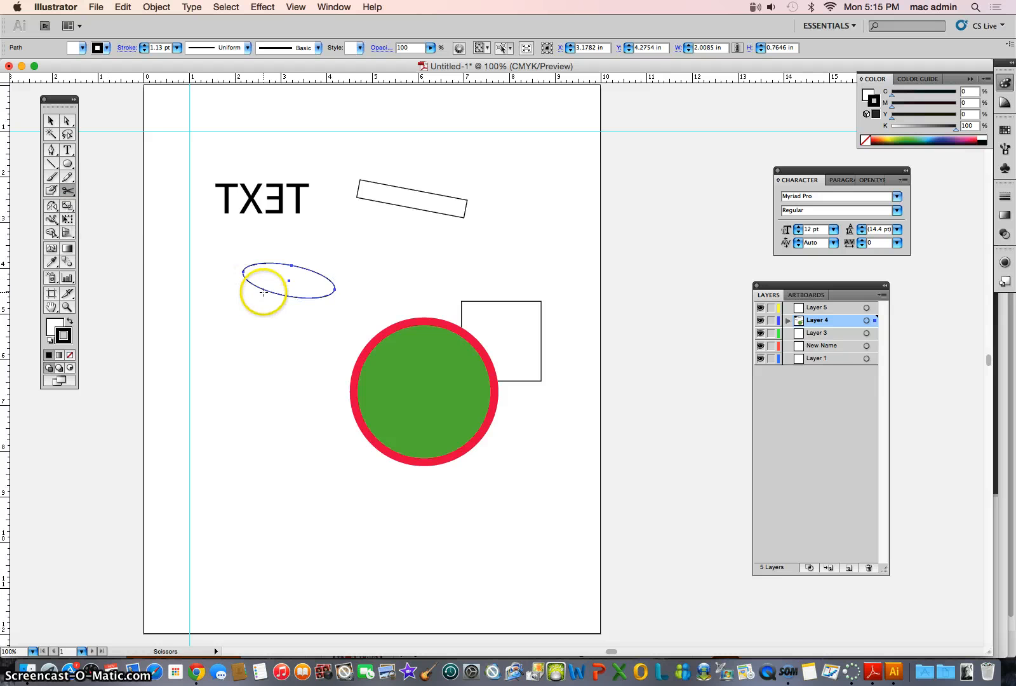
click(257, 287)
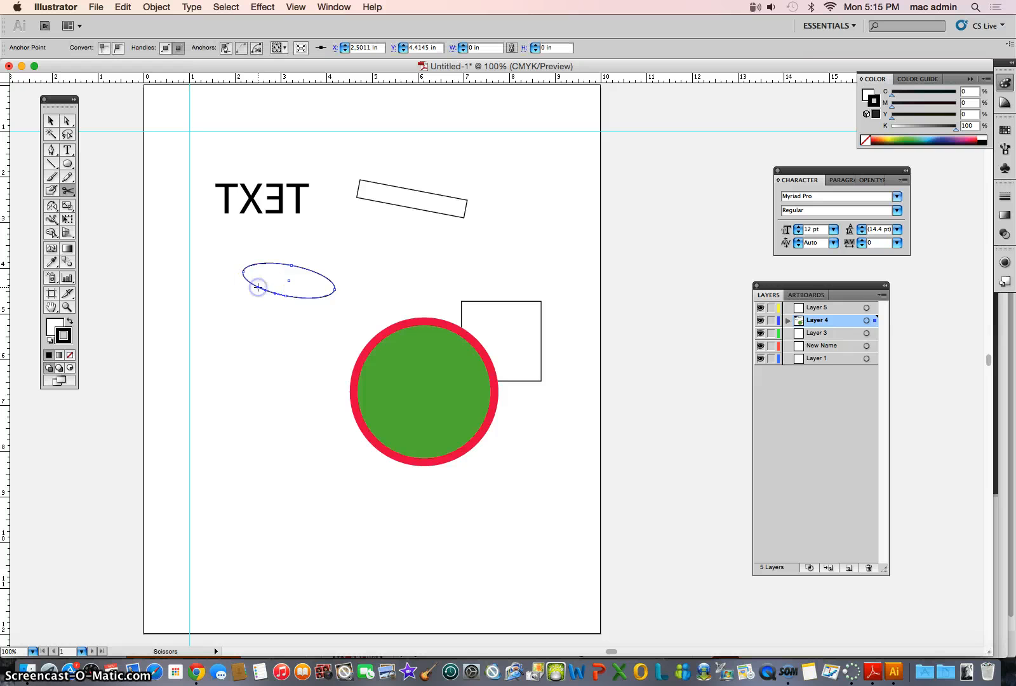
drag(267, 278, 312, 271)
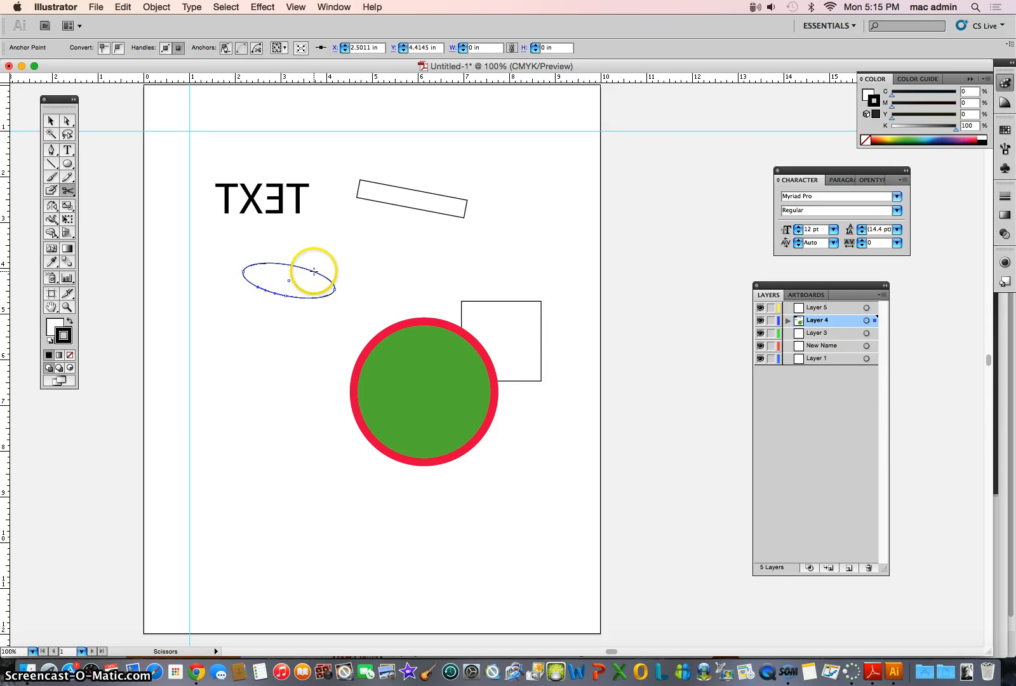
click(314, 272)
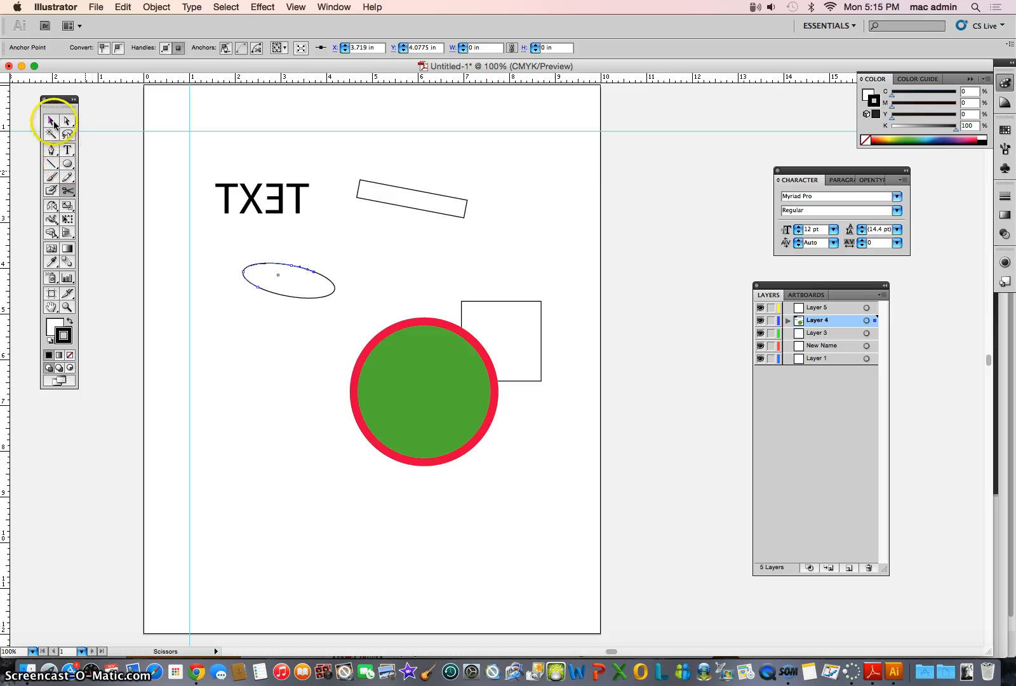
Step: Move the ellipse's right cut piece to about X 4.55 in, Y 4.03 in, so its end meets the other piece in an S-curve
click(53, 123)
drag(331, 295, 379, 263)
click(386, 288)
click(360, 291)
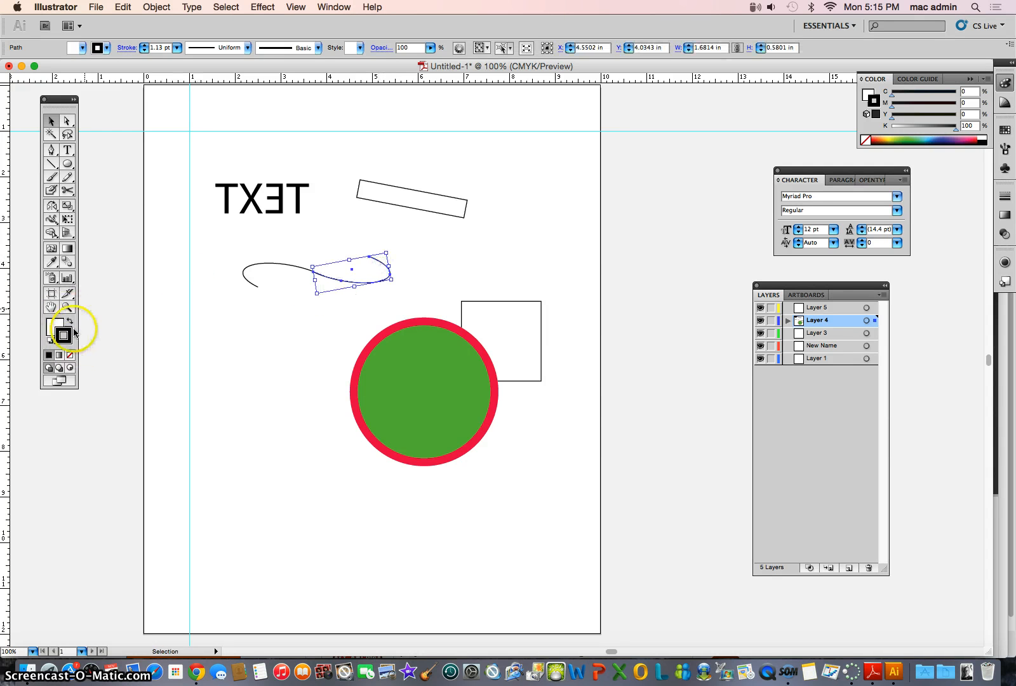
Step: Switch the document to outline view at the spot where the two cut ellipse pieces meet
click(272, 263)
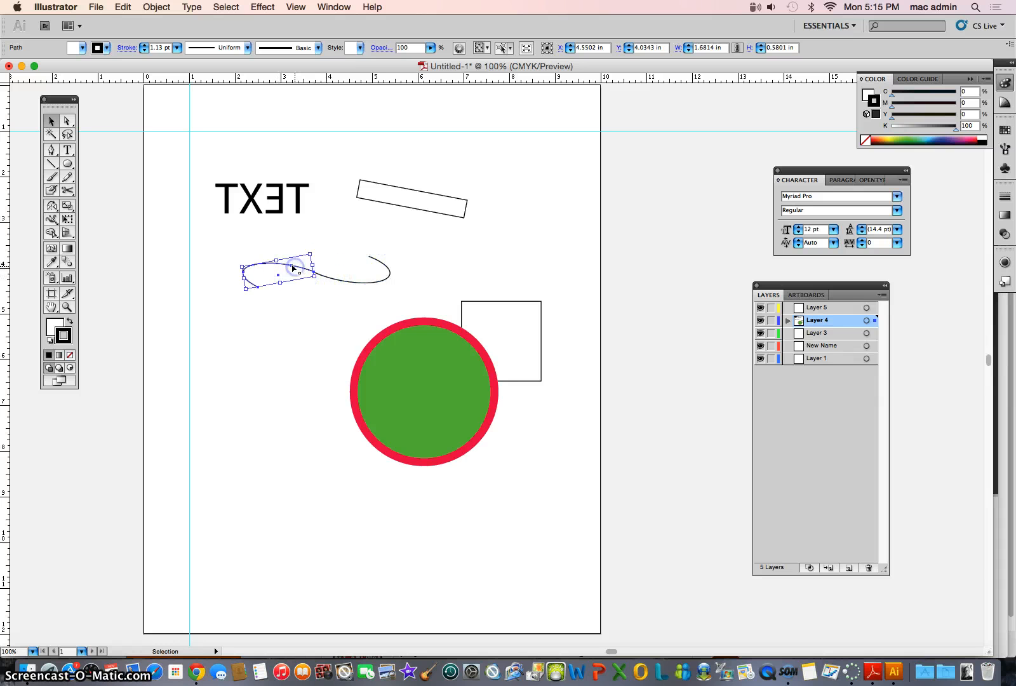
click(67, 306)
click(304, 278)
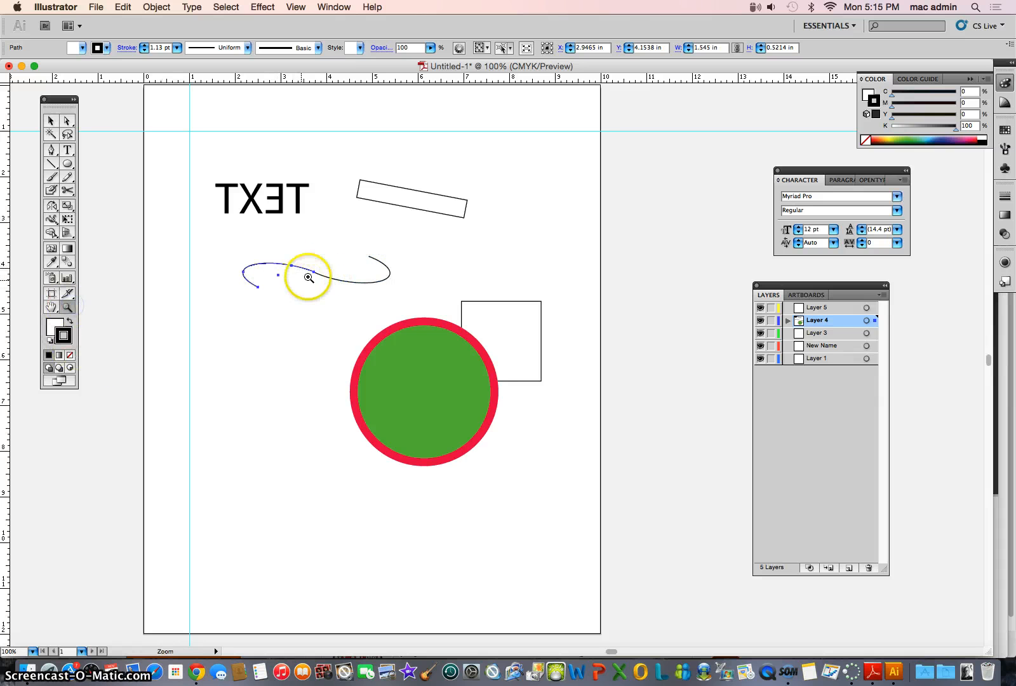
click(472, 364)
click(508, 374)
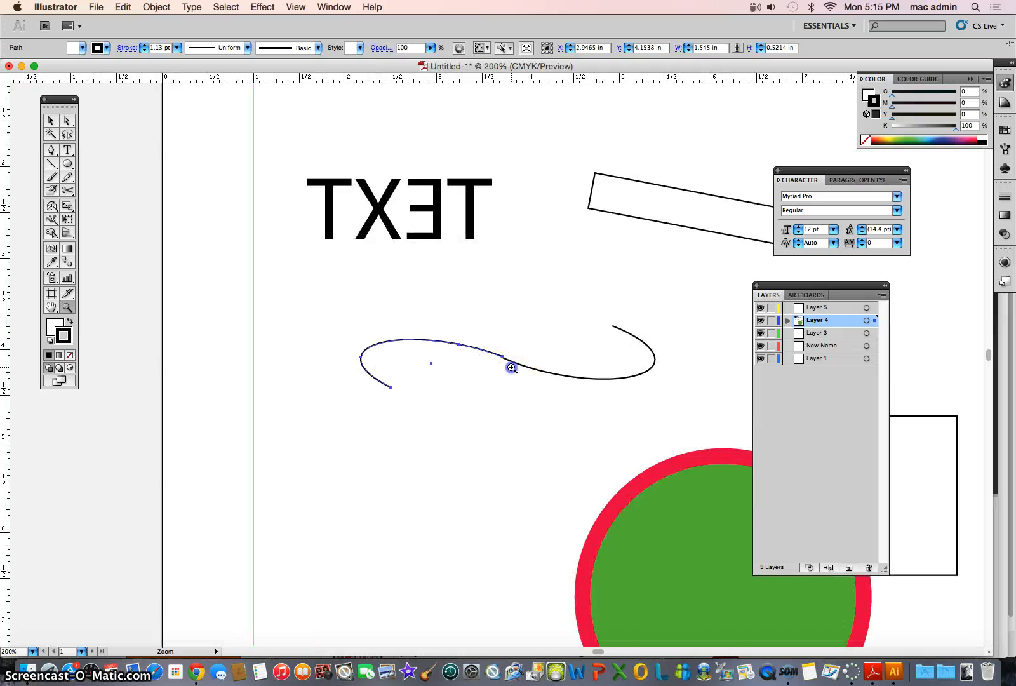
click(510, 361)
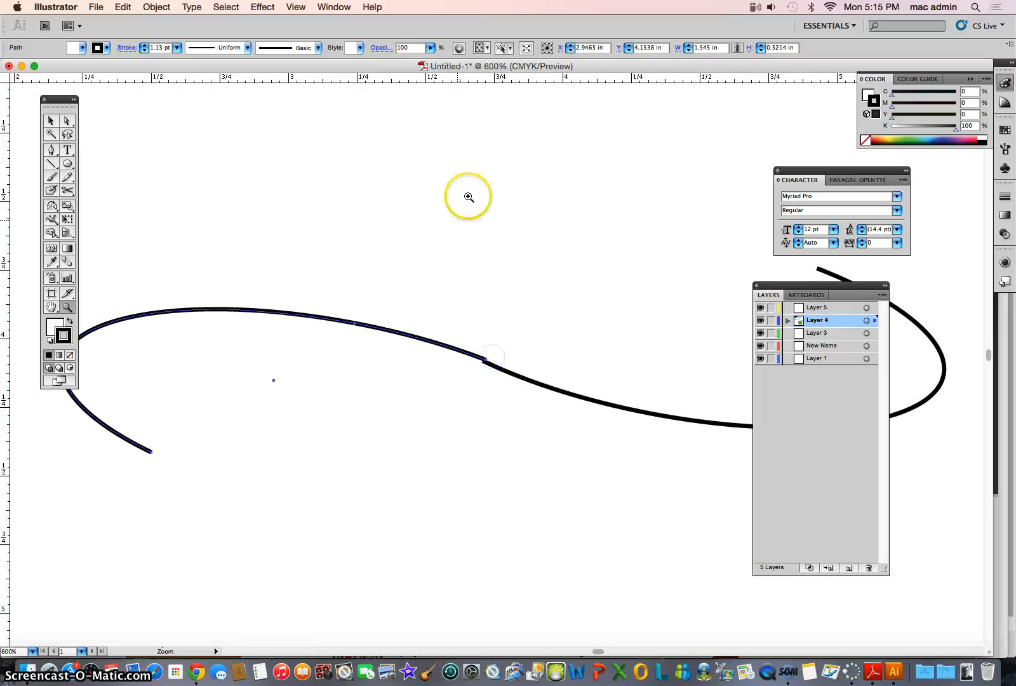
click(296, 7)
click(305, 23)
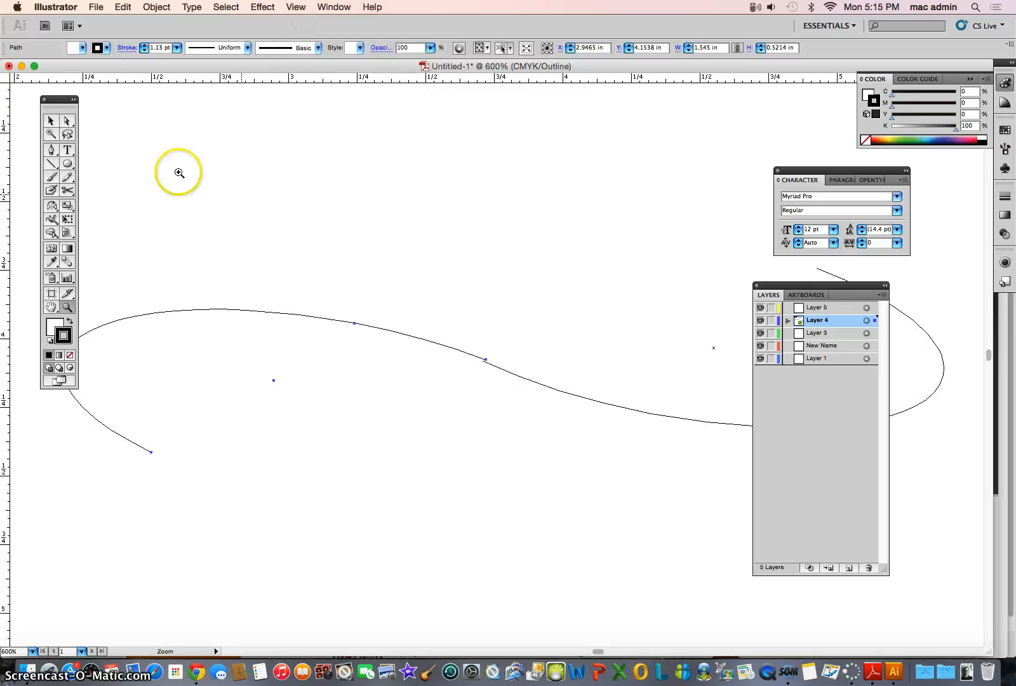
Step: Nudge the left curve piece to about X 2.94 in, Y 4.16 in so its end touches the right piece's end
click(51, 121)
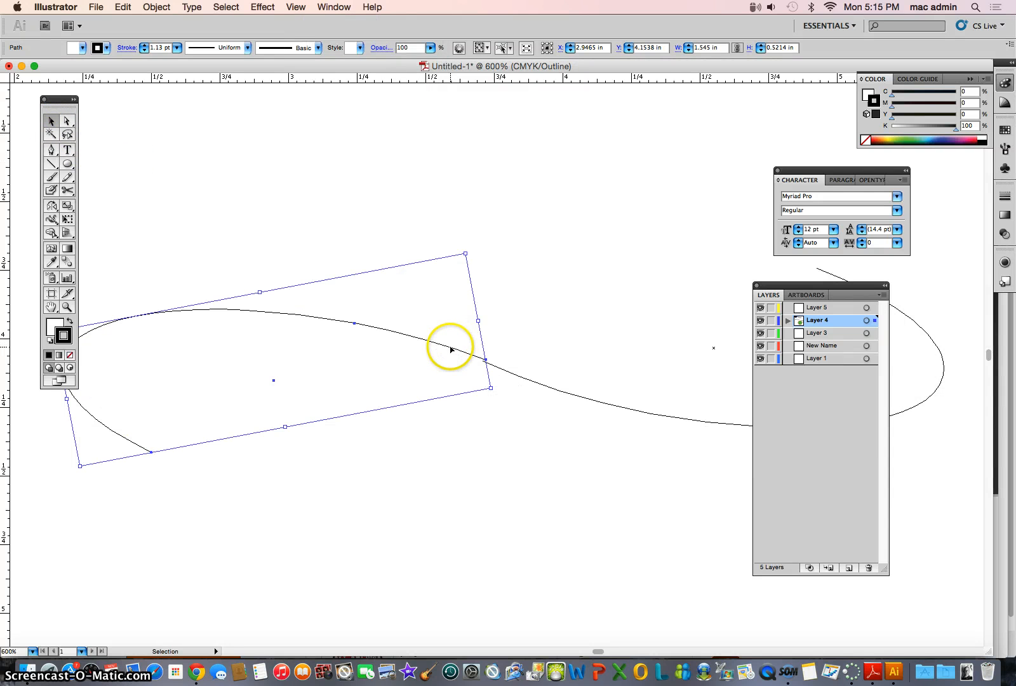
mouse_move(452, 349)
mouse_down()
mouse_move(429, 344)
mouse_move(449, 348)
mouse_up()
click(513, 375)
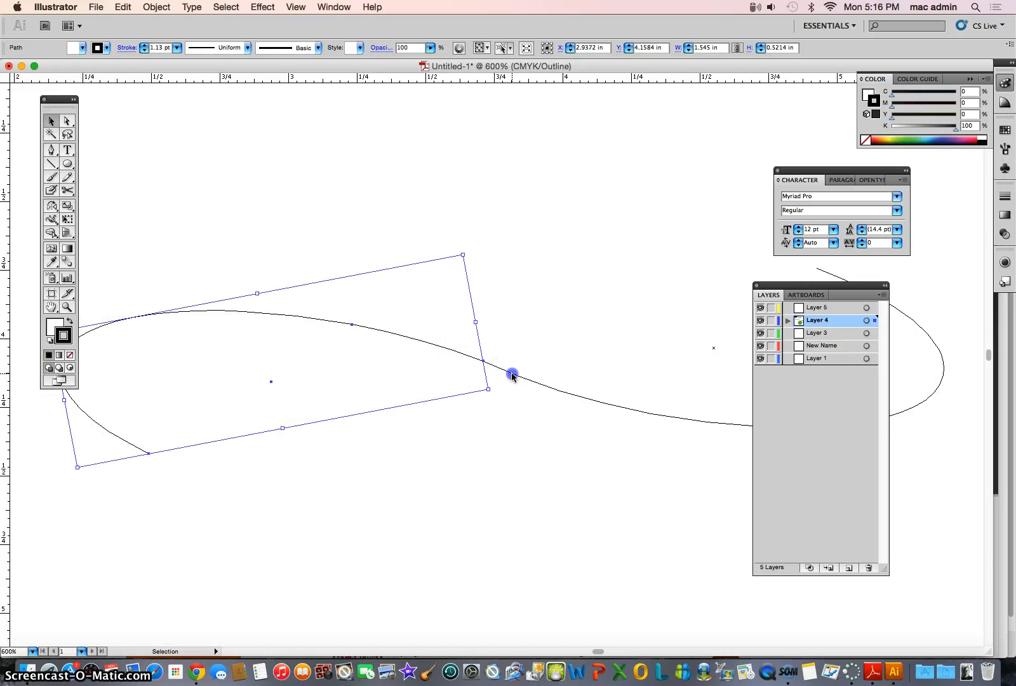
click(475, 358)
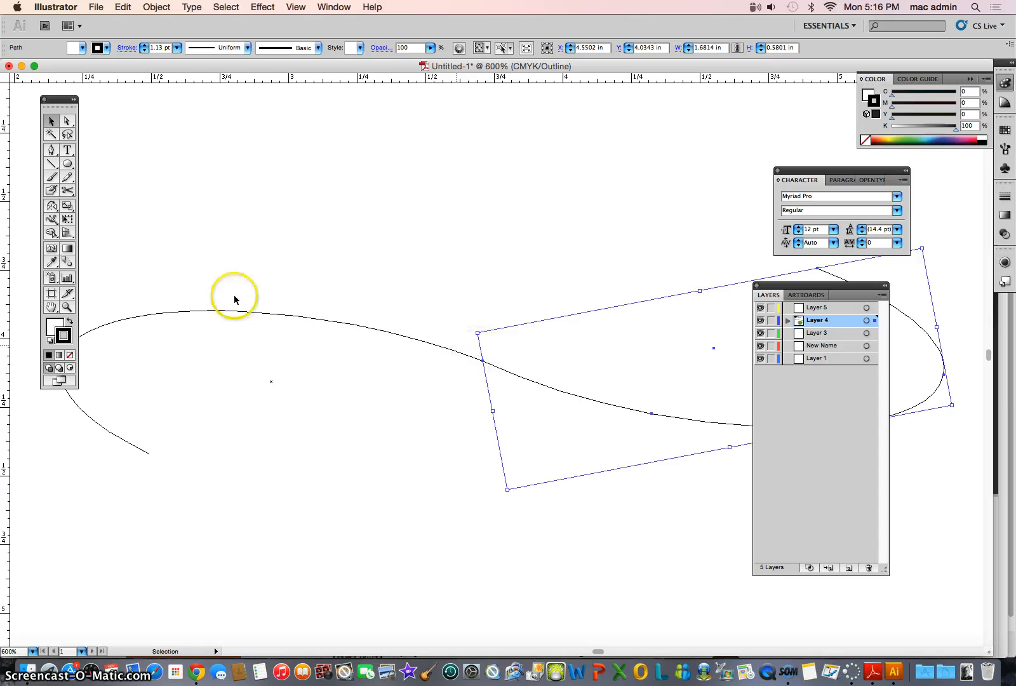
Step: Join the overlapping end anchor points of the two curve pieces into a single path
click(66, 121)
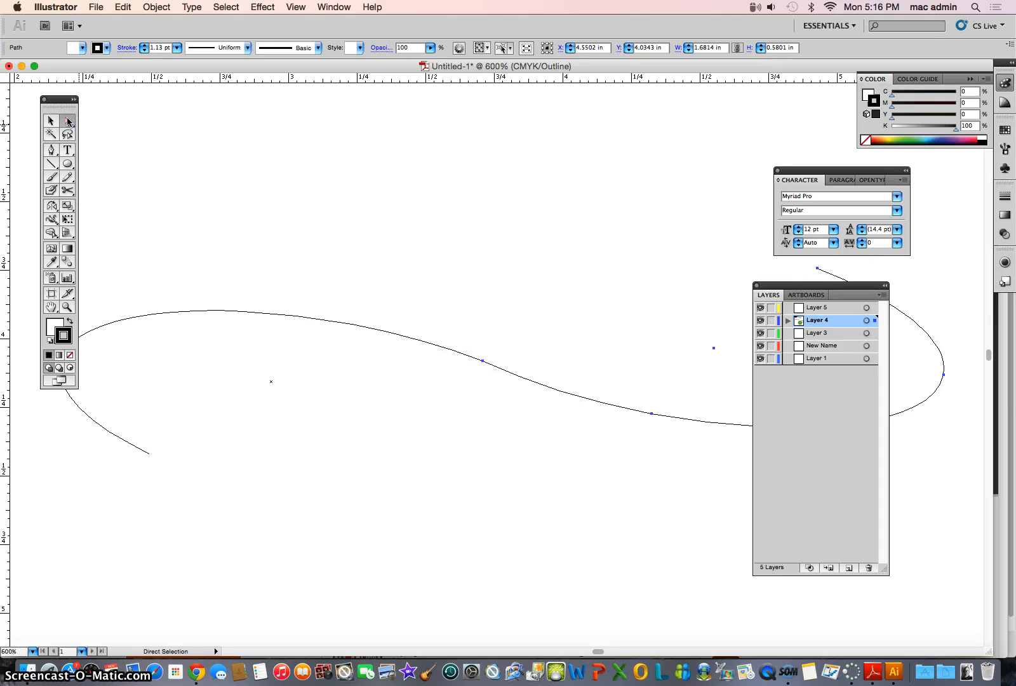
click(479, 354)
drag(487, 374, 488, 375)
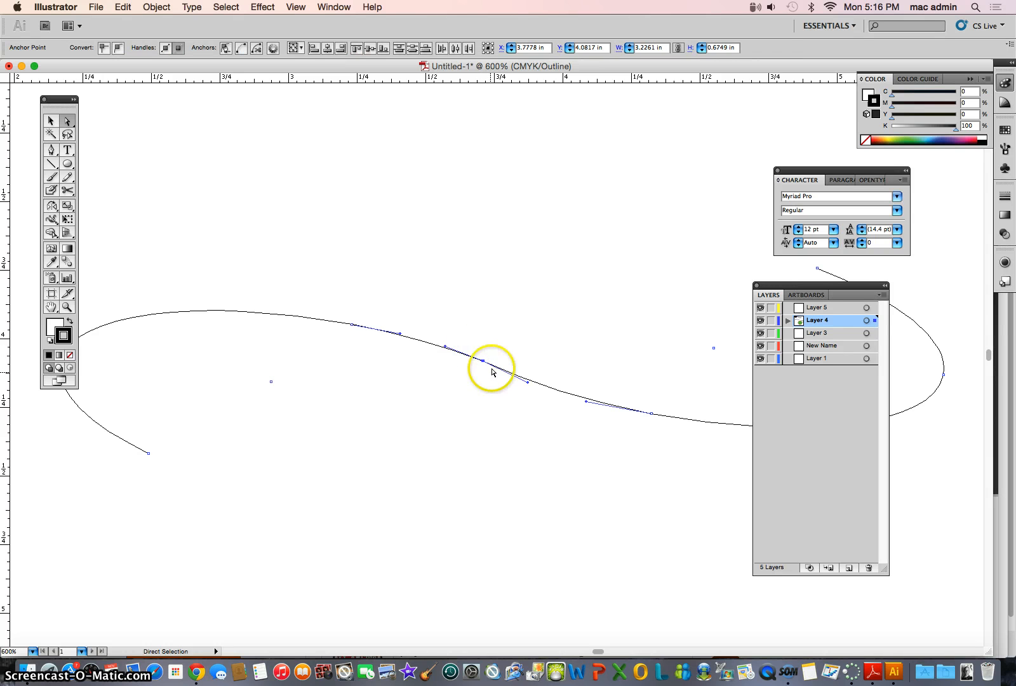
click(158, 8)
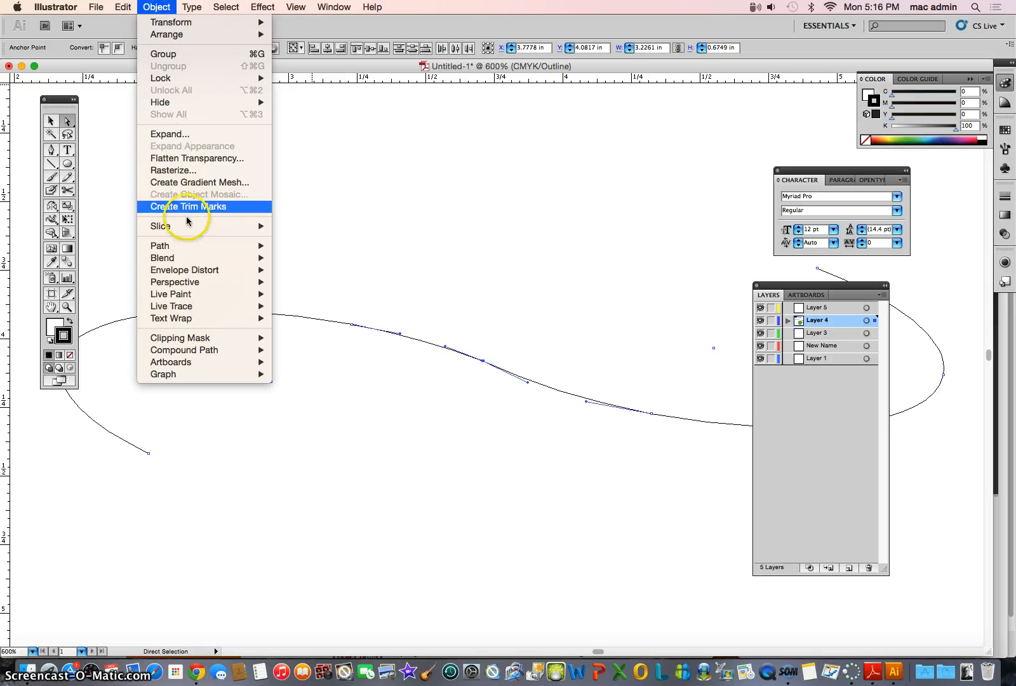
mouse_move(192, 245)
click(303, 246)
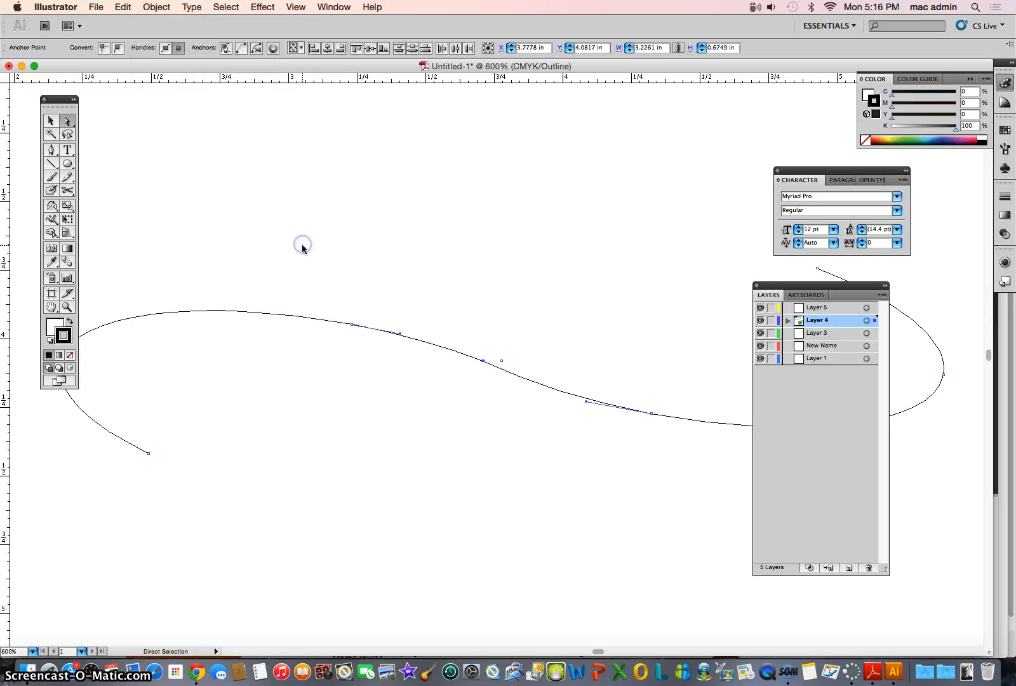
Step: Move the joined S-curve up as one path to about X 3.78 in, Y 3.97 in
click(53, 121)
click(343, 188)
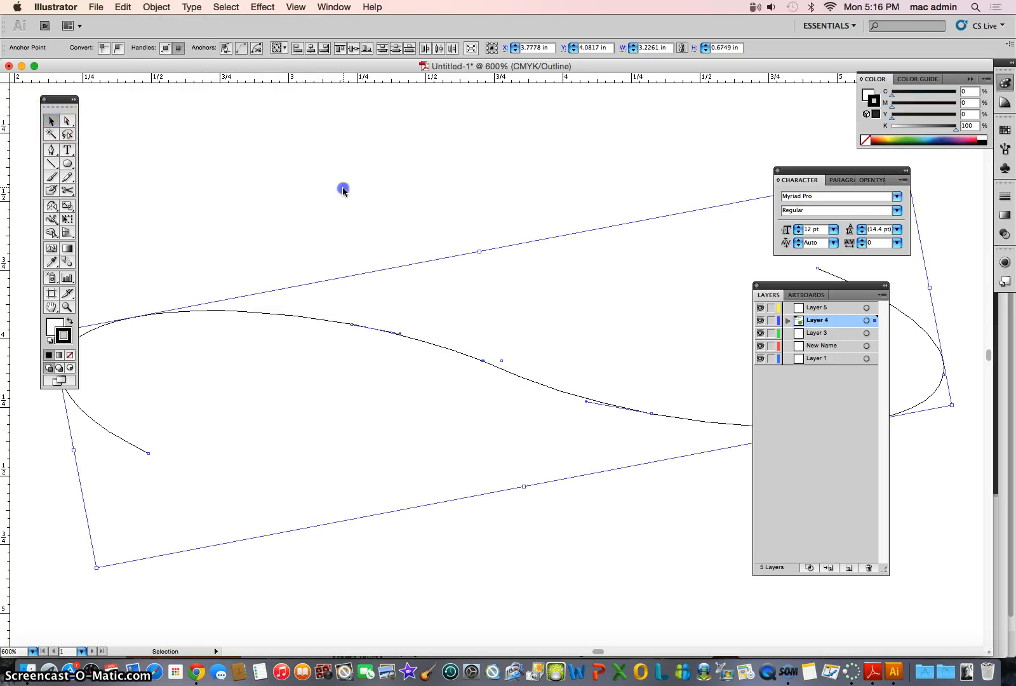
click(450, 350)
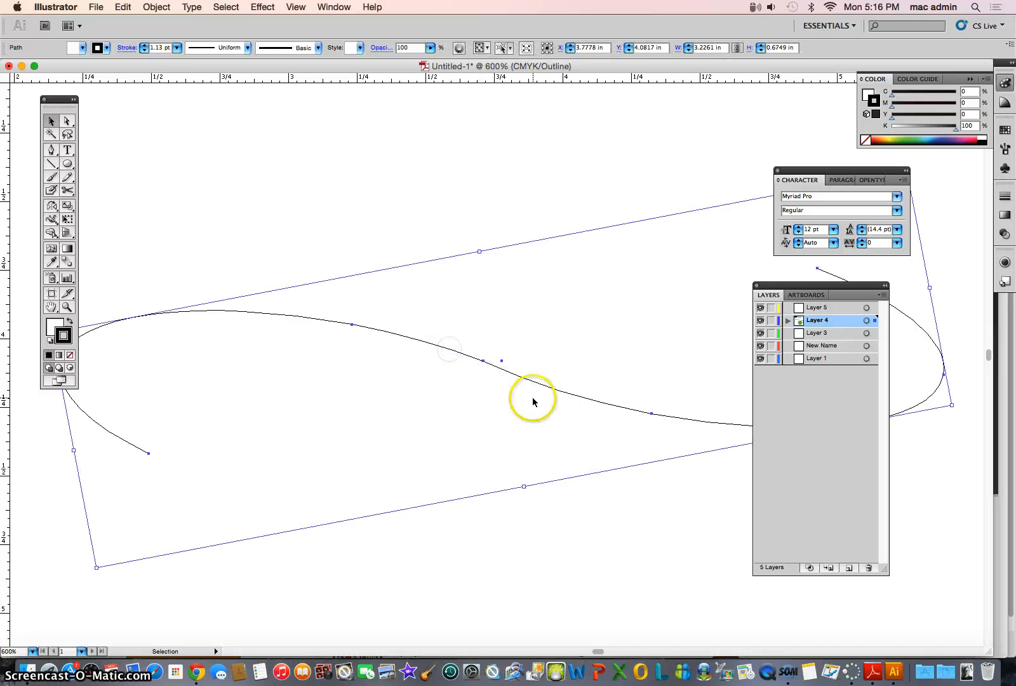
drag(525, 380, 526, 348)
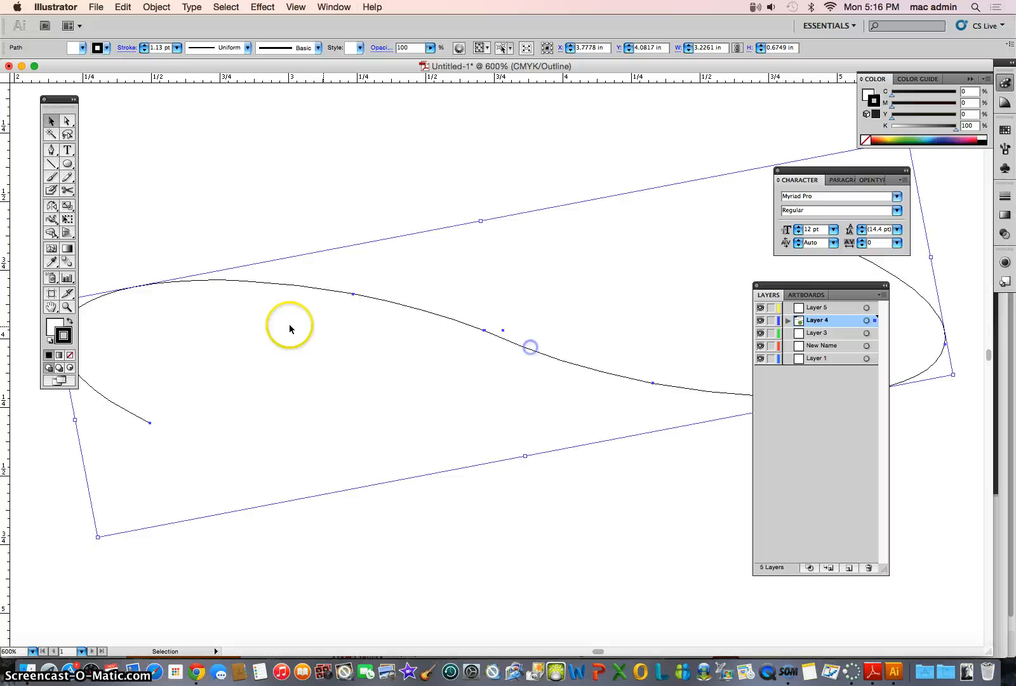
Step: Return the document from outline to preview mode at 100% and deselect the S-curve
click(66, 308)
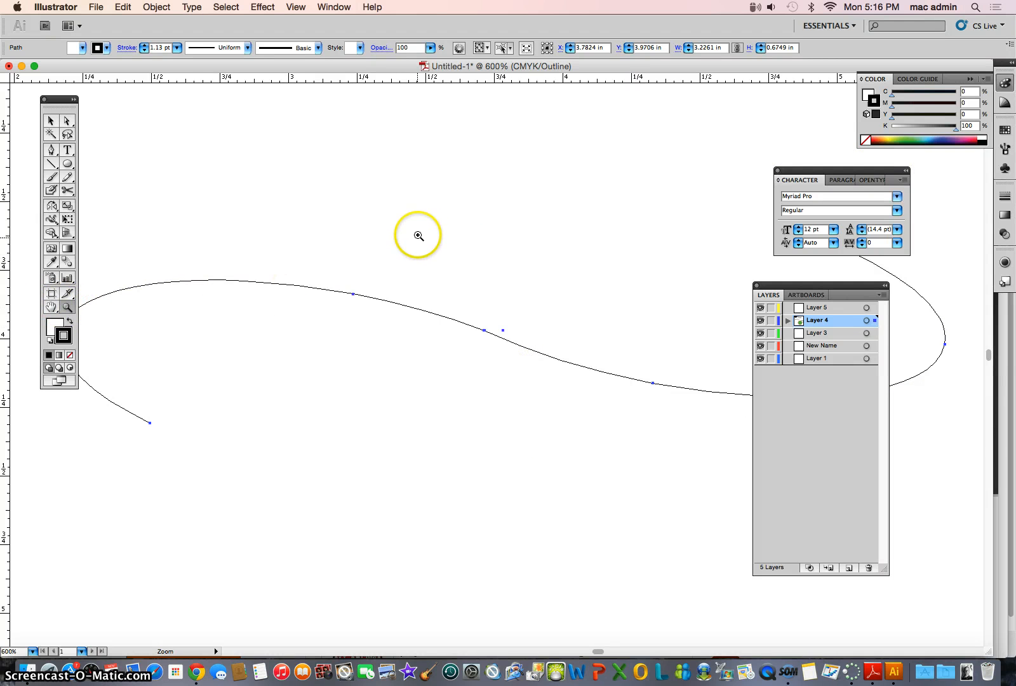
alt+click(470, 265)
alt+click(544, 405)
alt+click(642, 439)
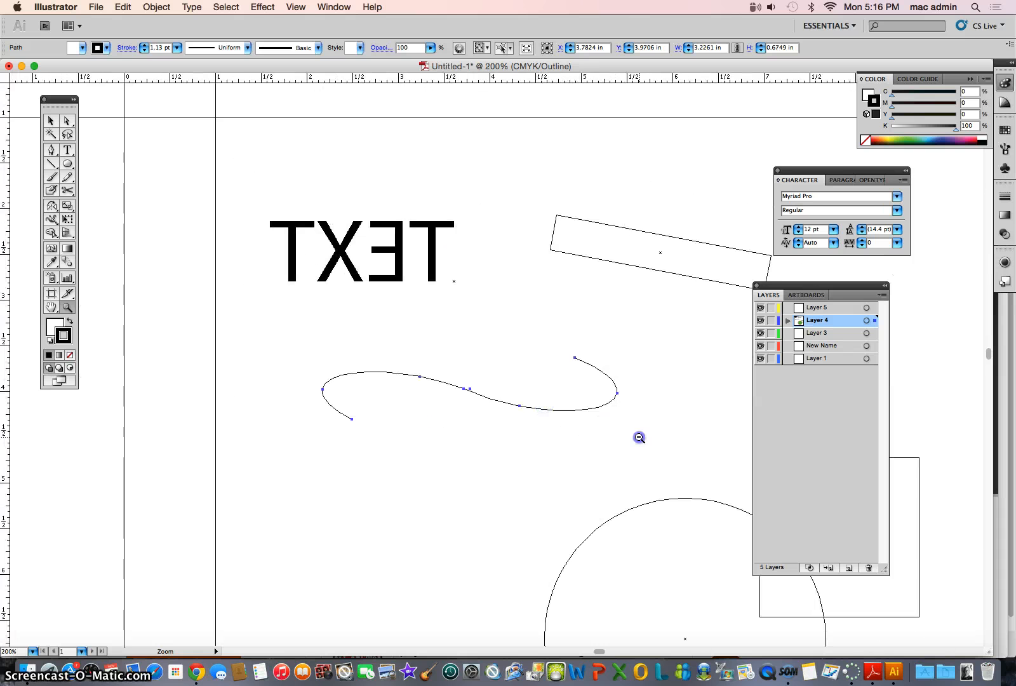
alt+click(633, 488)
alt+click(632, 488)
click(289, 9)
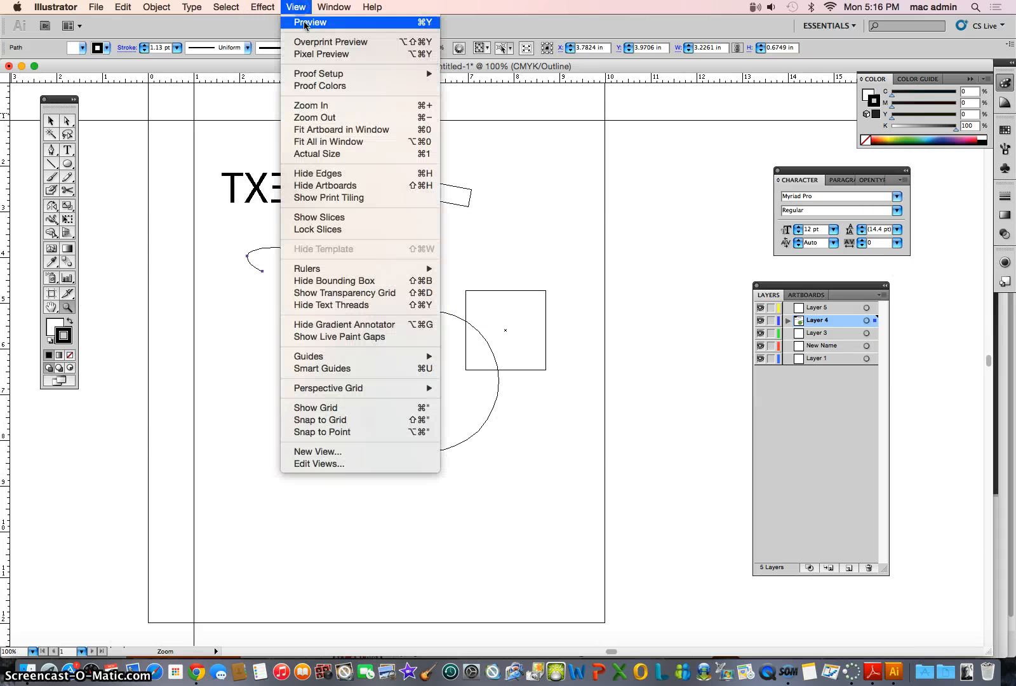
click(306, 23)
click(55, 122)
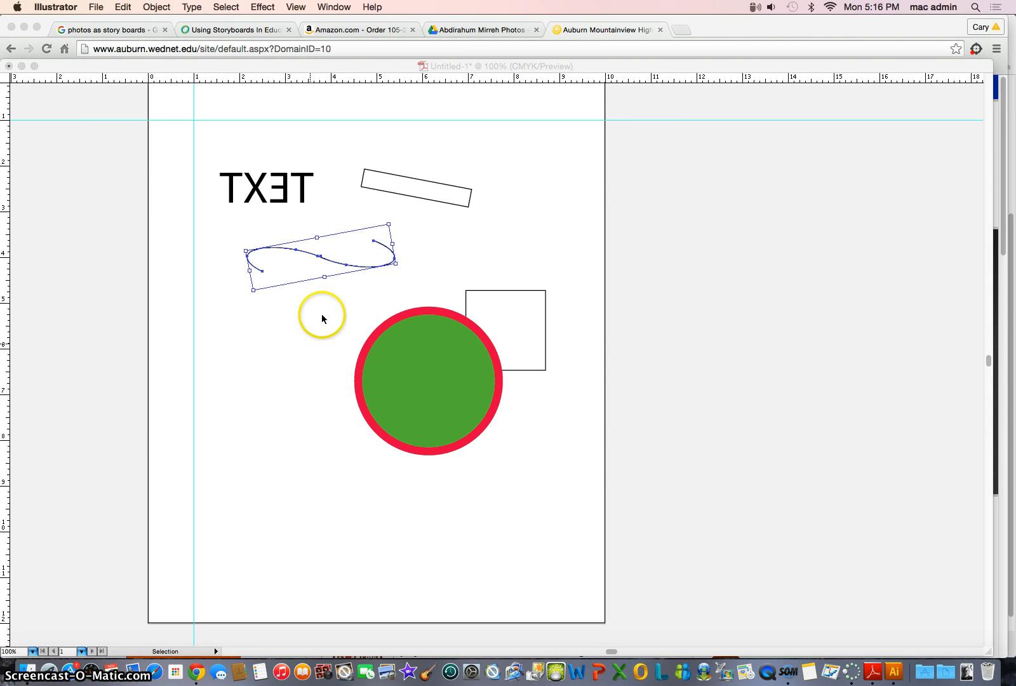
click(209, 223)
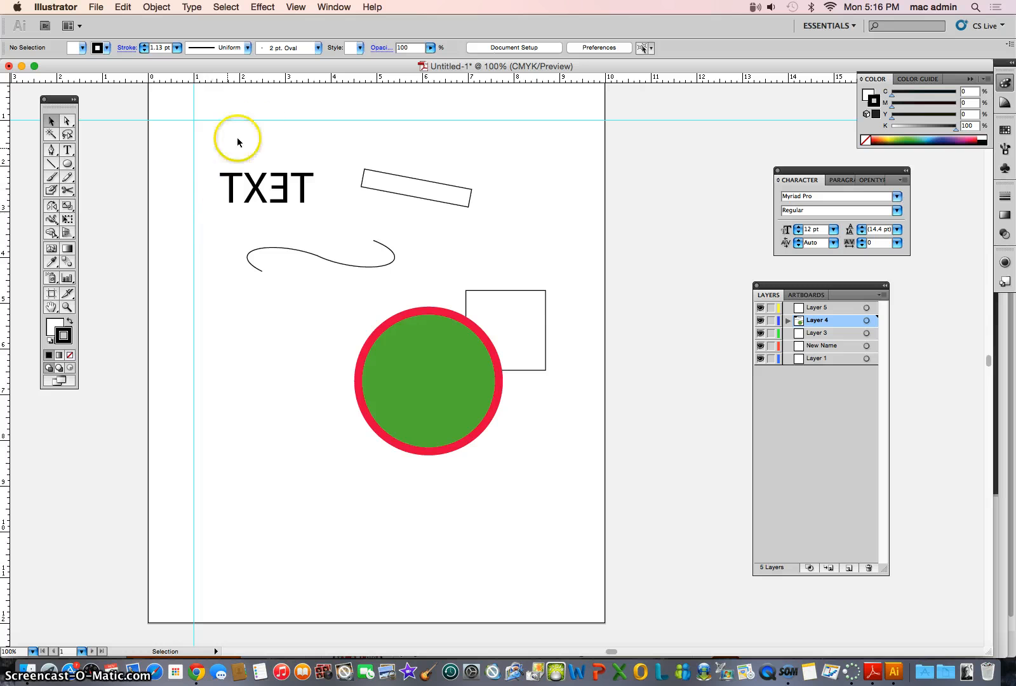
Step: Select the green circle and the overlapping square in turn to compare their stacking order
click(160, 8)
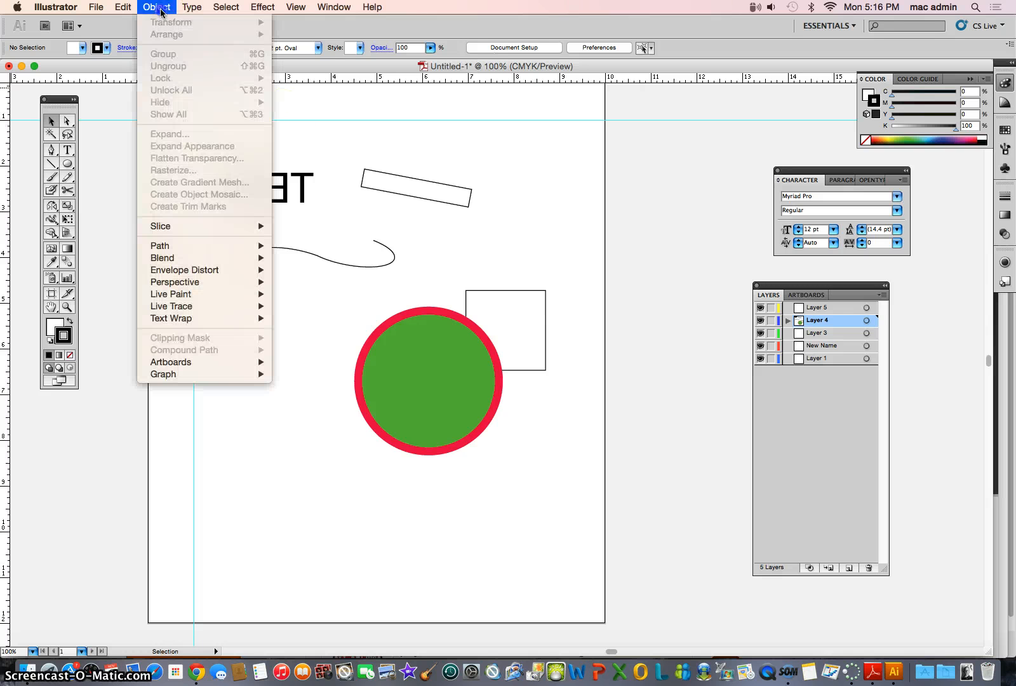
click(346, 147)
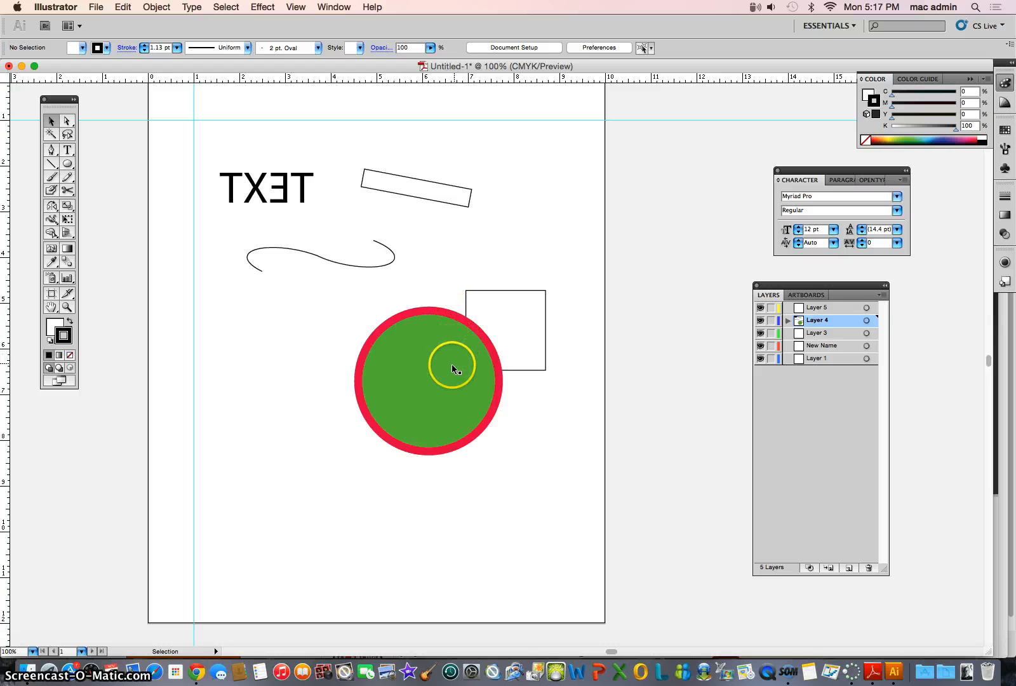
click(430, 367)
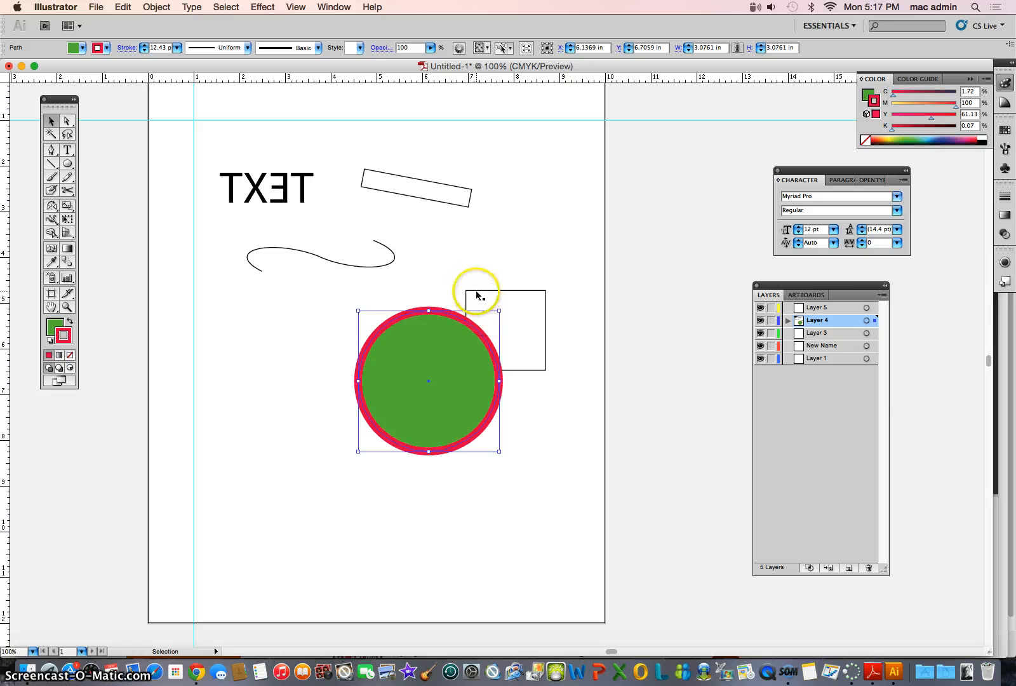
click(478, 294)
click(427, 356)
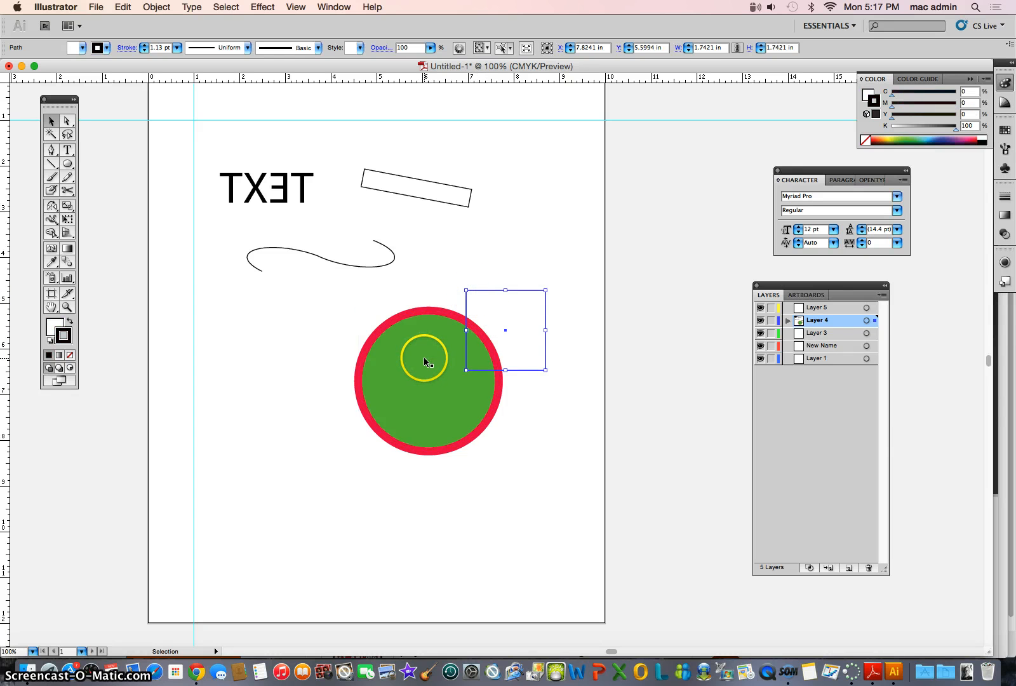
click(430, 341)
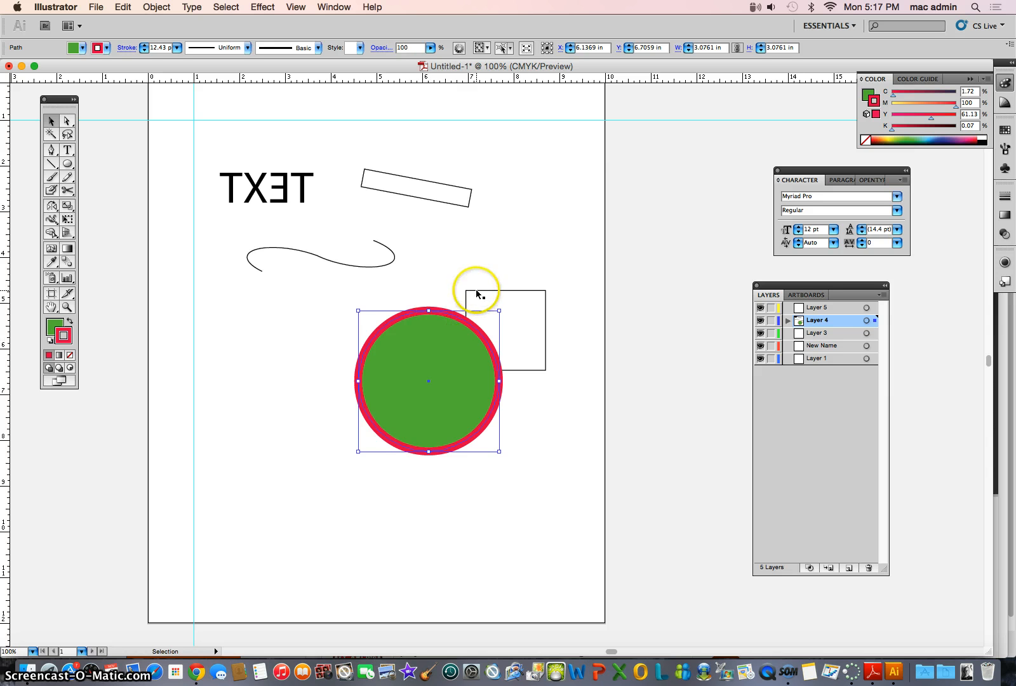
click(478, 294)
click(438, 362)
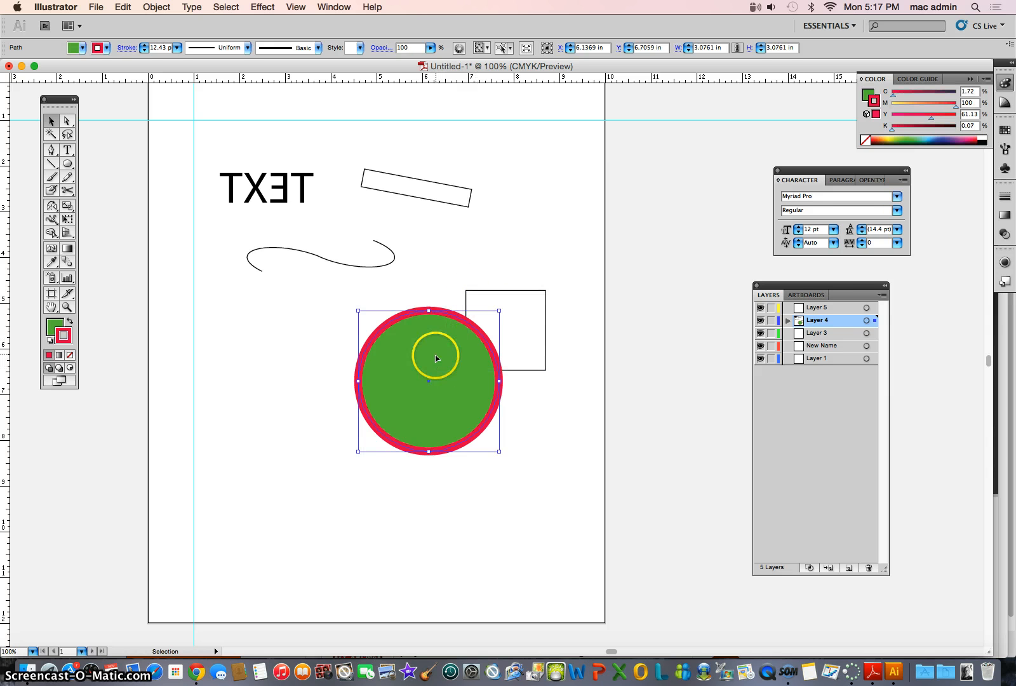
Step: Send the green circle to the back, behind the square
click(427, 357)
click(159, 8)
mouse_move(164, 35)
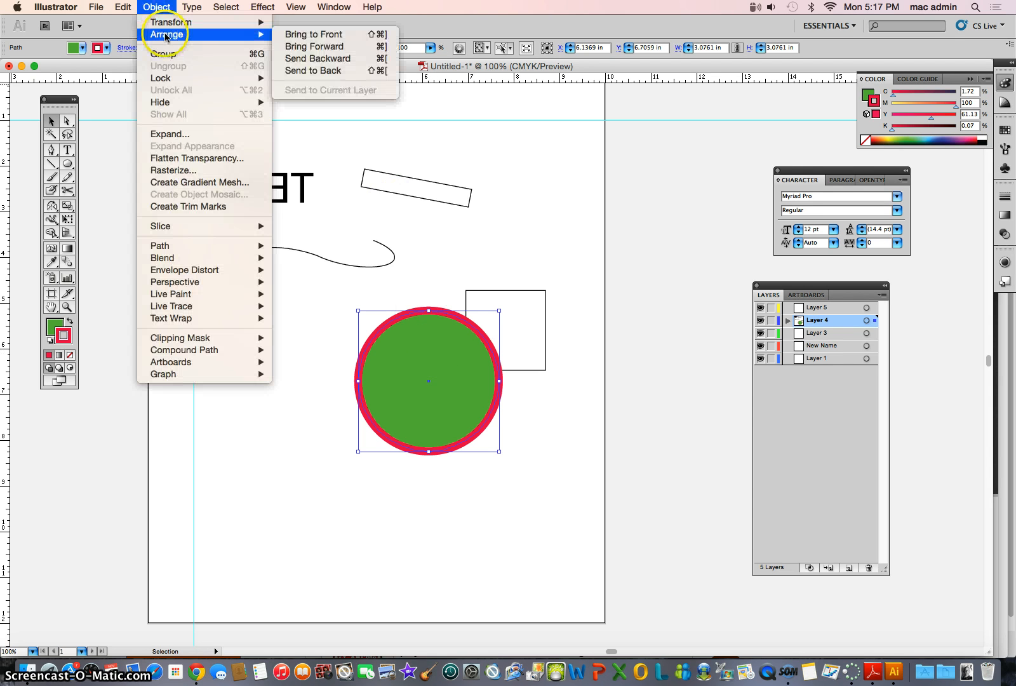
click(314, 70)
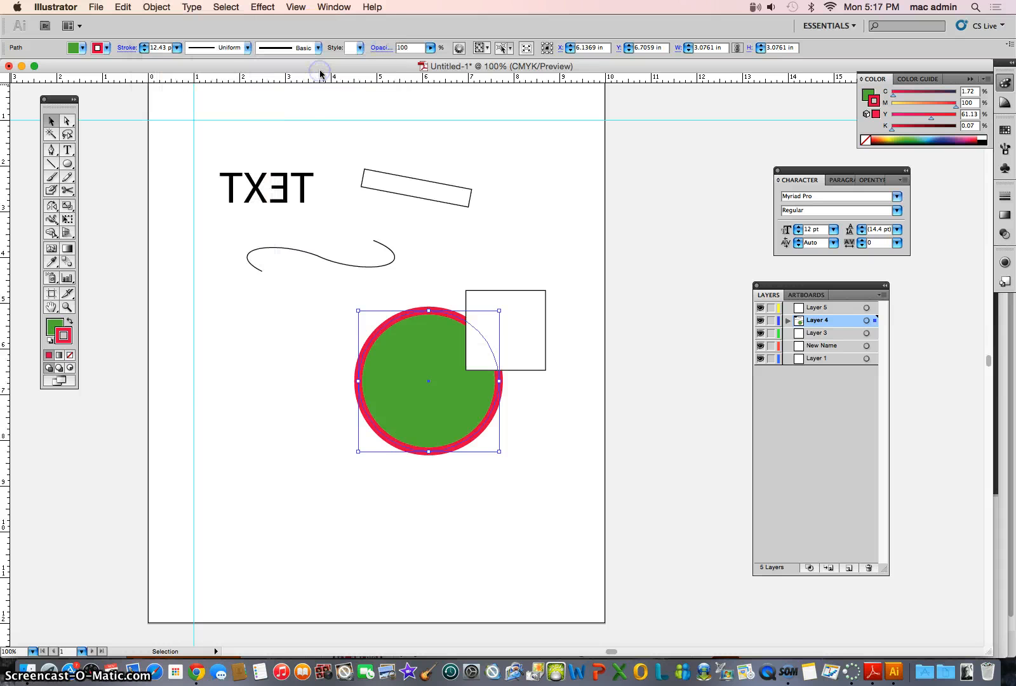
click(308, 443)
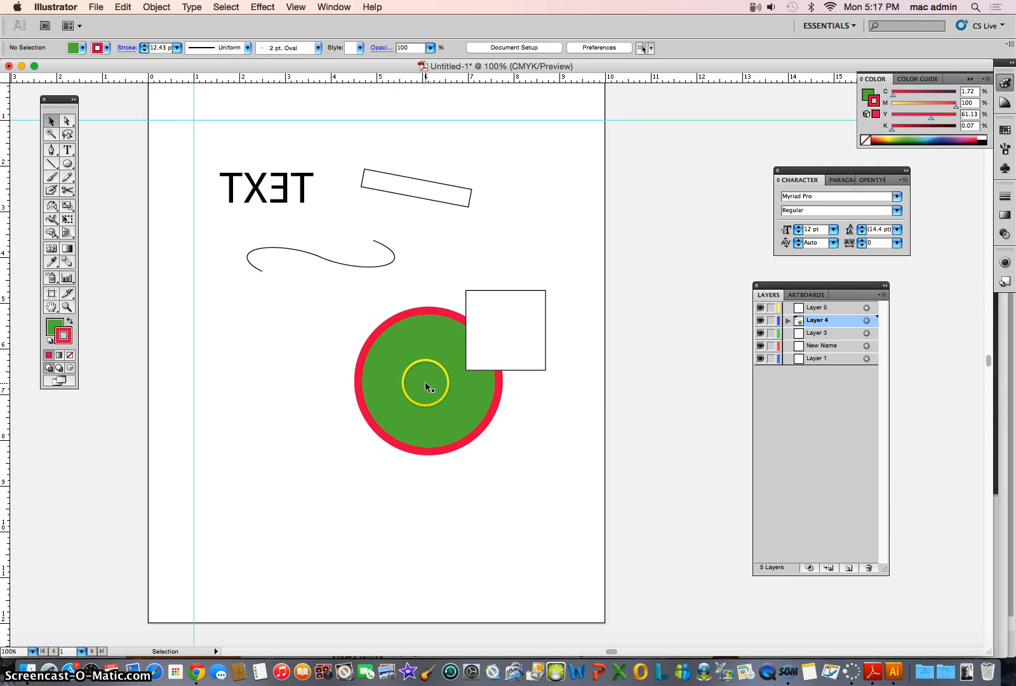
Step: Bring the green circle to the front, over the square, and deselect it
click(406, 354)
click(154, 7)
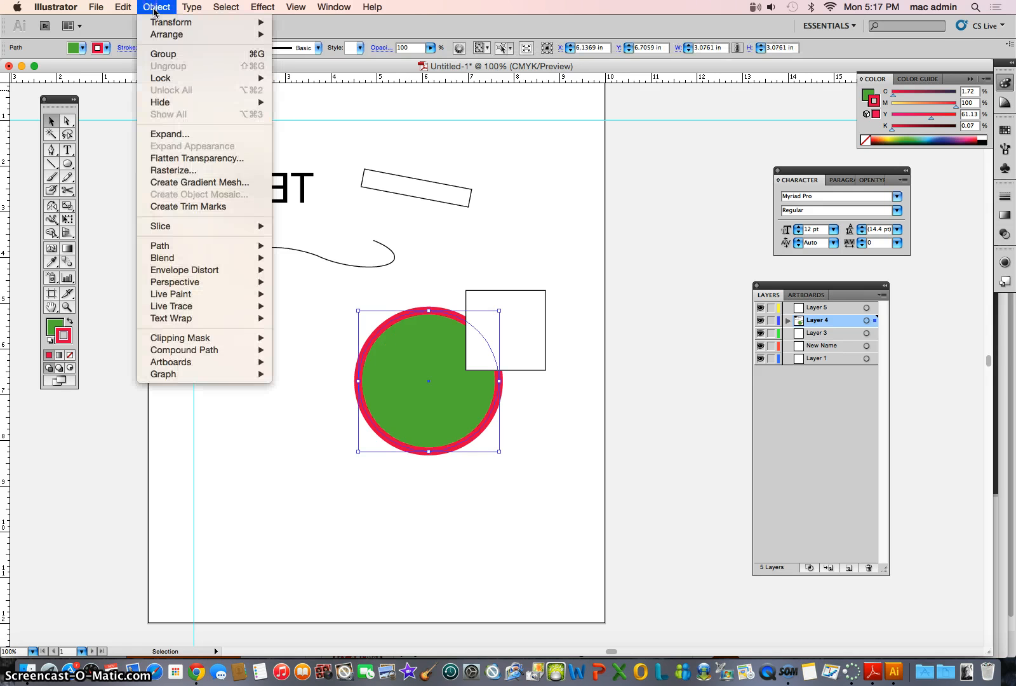
mouse_move(191, 35)
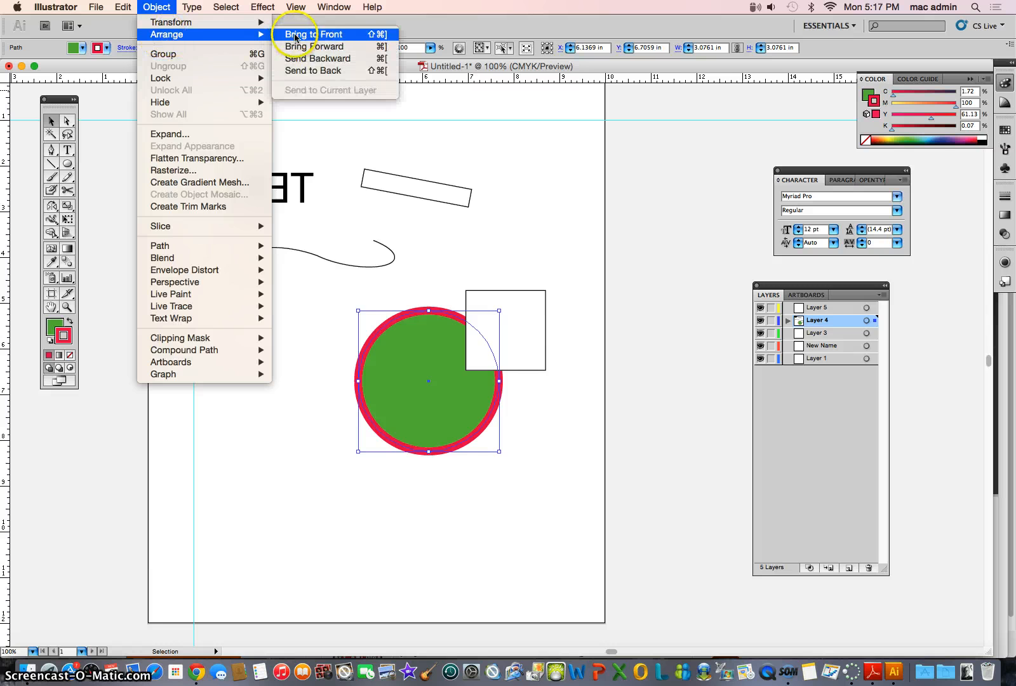
click(296, 36)
click(266, 430)
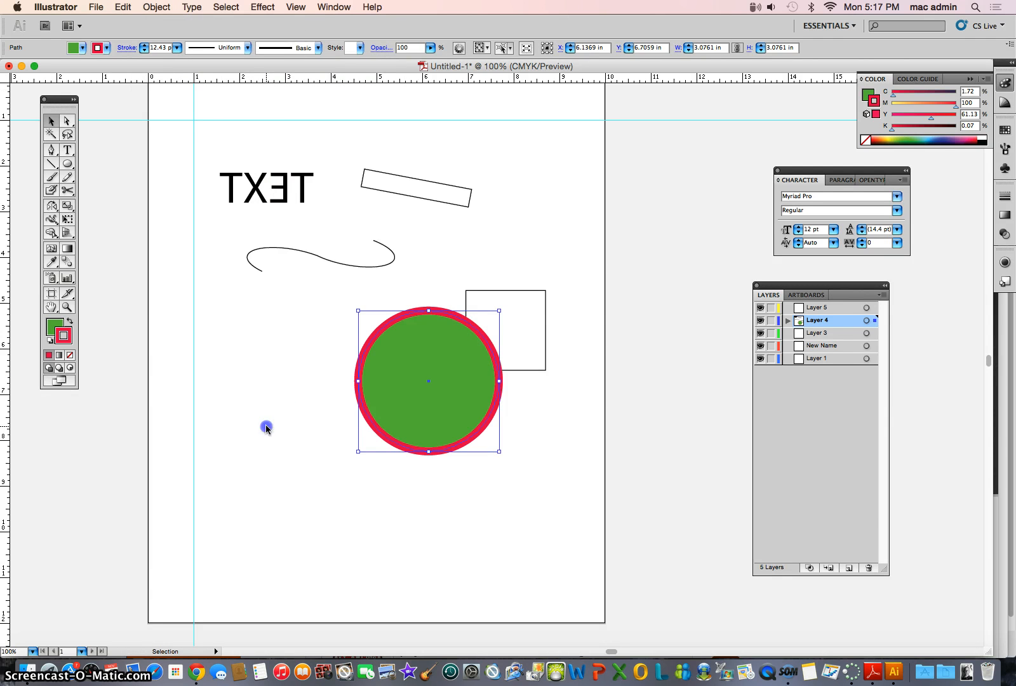
Step: Group the mirrored text, rotated rectangle, S-curve, square and green circle together, and deselect the group
click(157, 7)
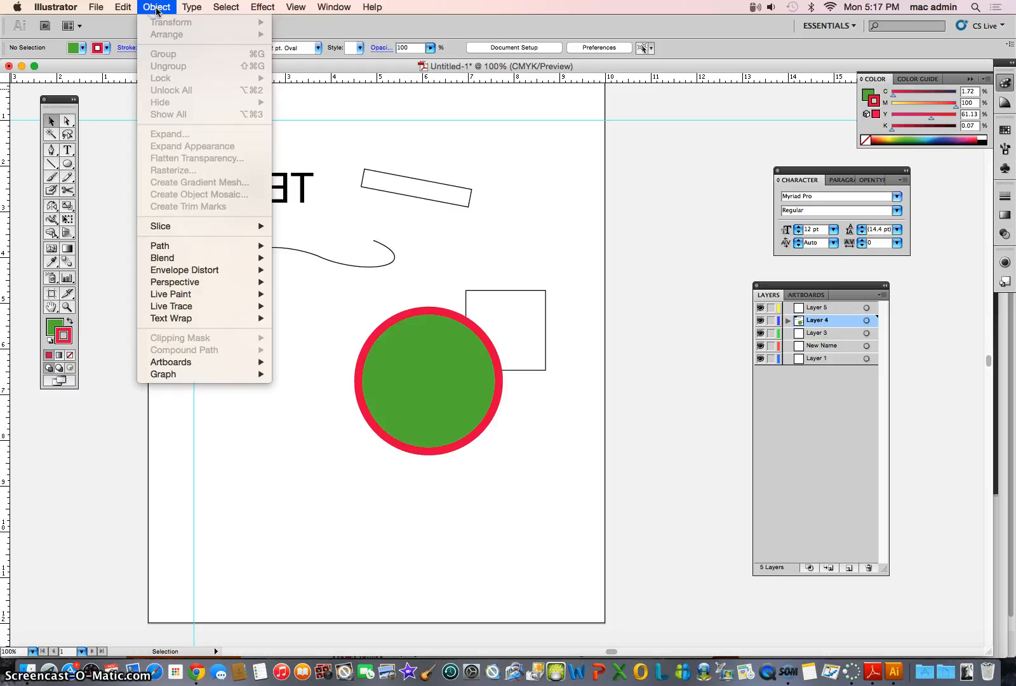
click(462, 180)
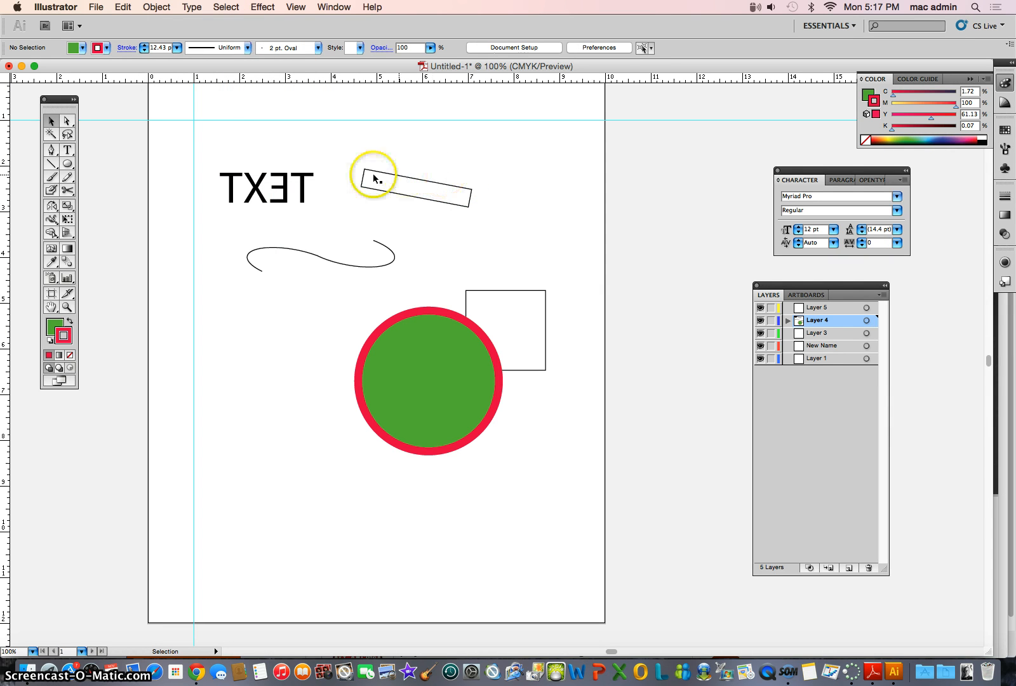
drag(223, 141, 563, 503)
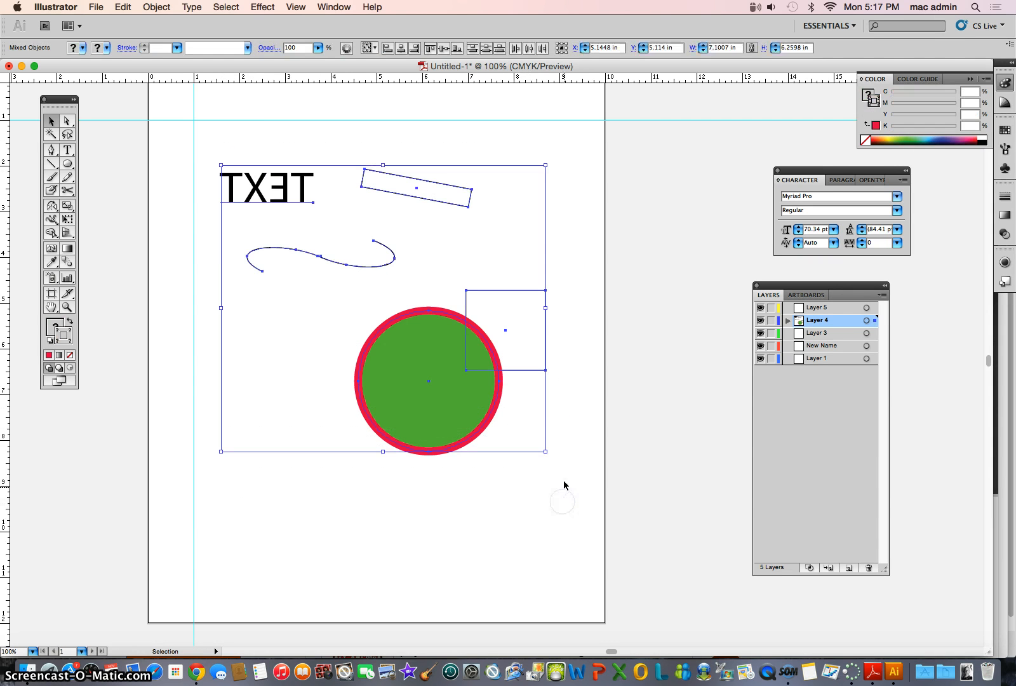
click(157, 7)
click(172, 54)
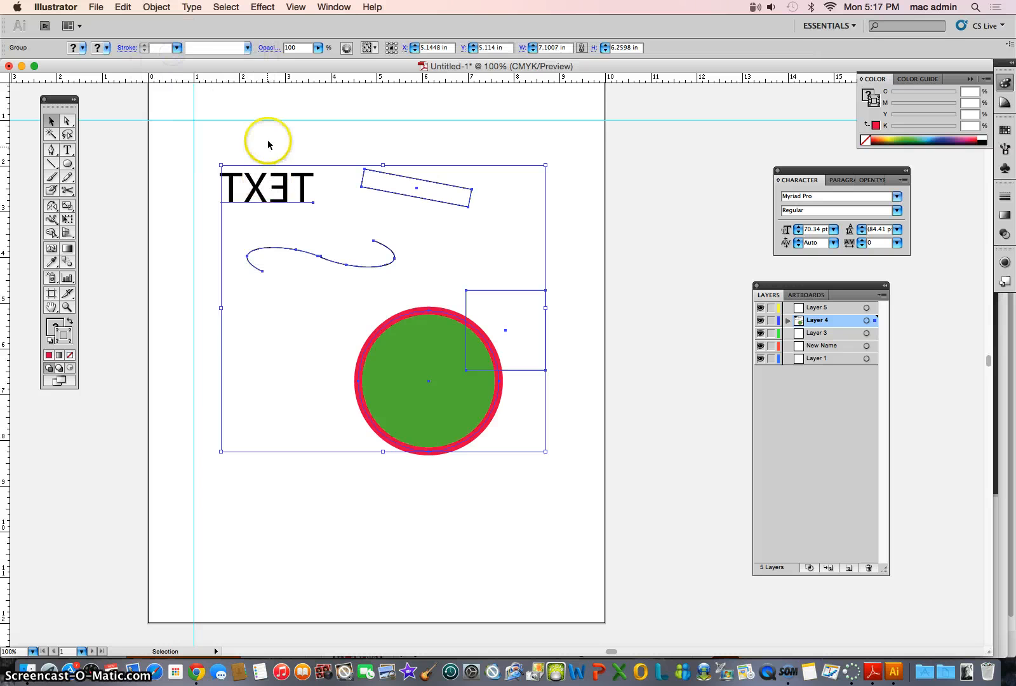
click(268, 141)
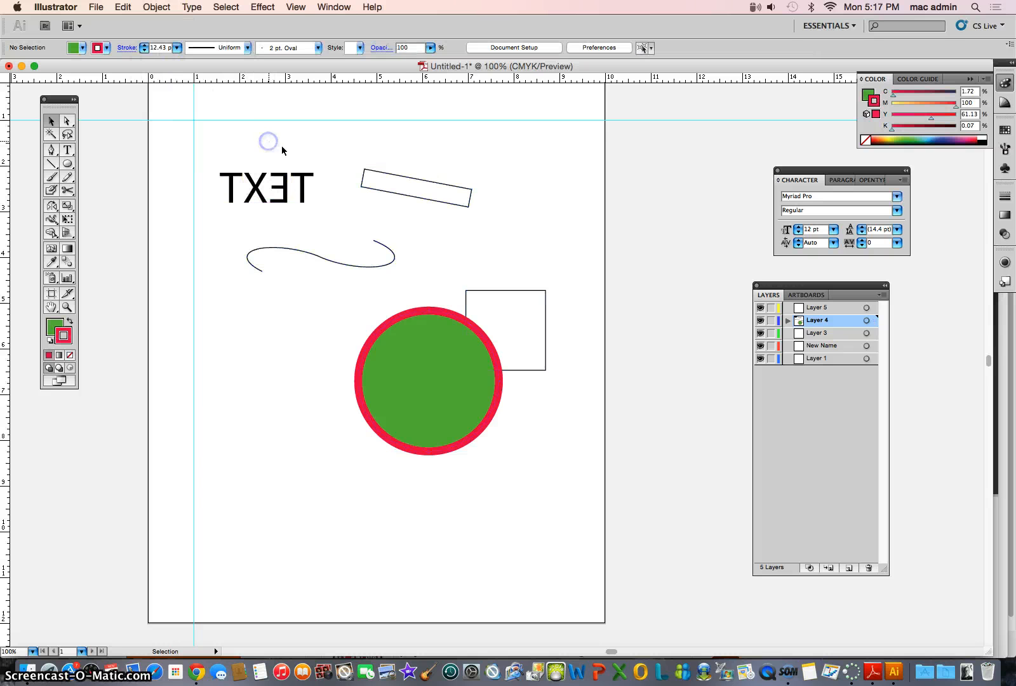
Step: Move the whole group down the artboard by about 1.1 in and deselect it
click(303, 195)
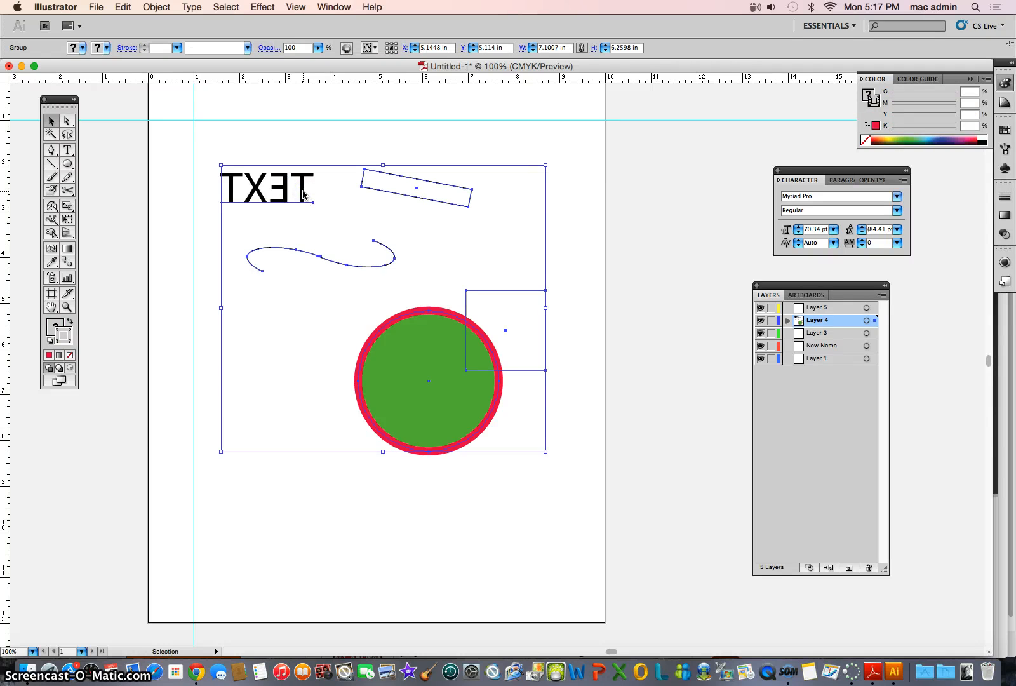
drag(303, 195, 302, 244)
click(333, 184)
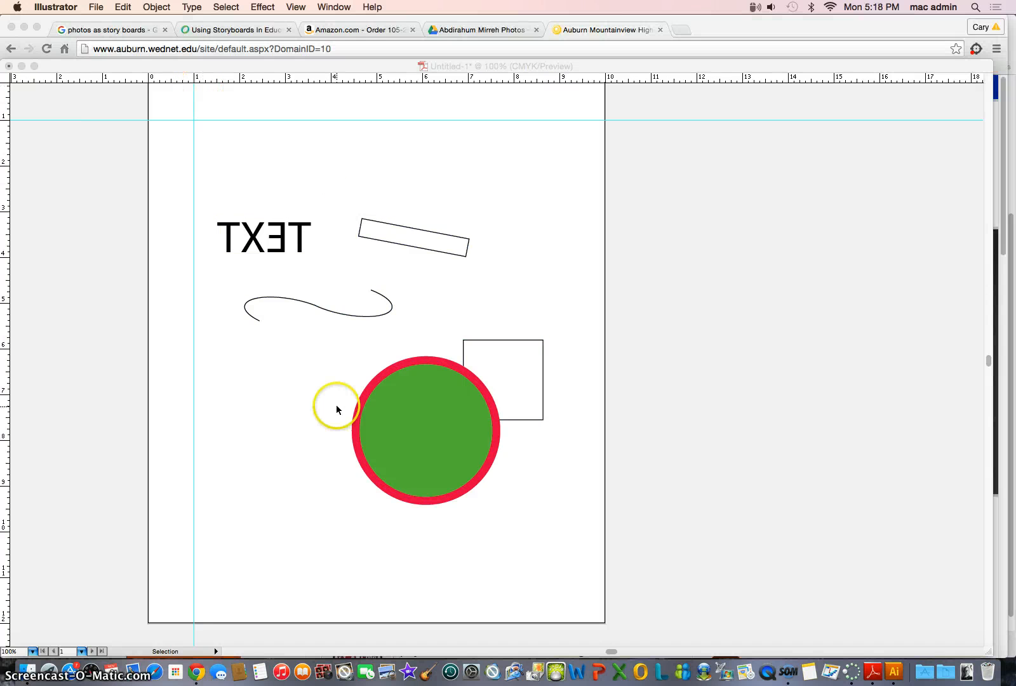
Step: Ungroup the text, rectangle, S-curve, square and circle into separate objects and deselect them
click(394, 405)
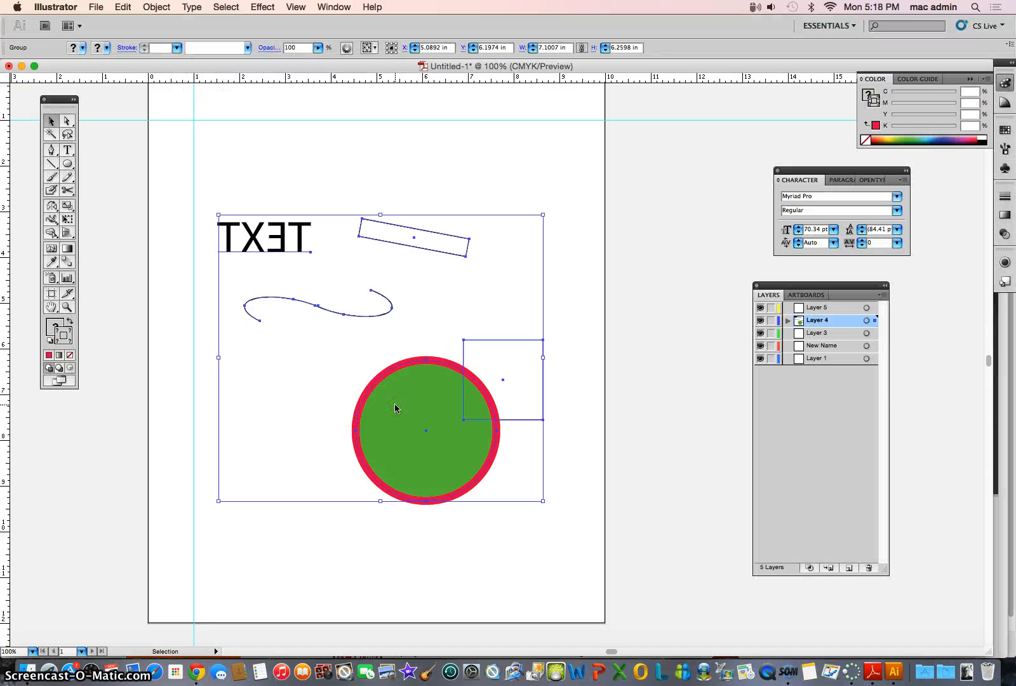
click(167, 9)
click(172, 69)
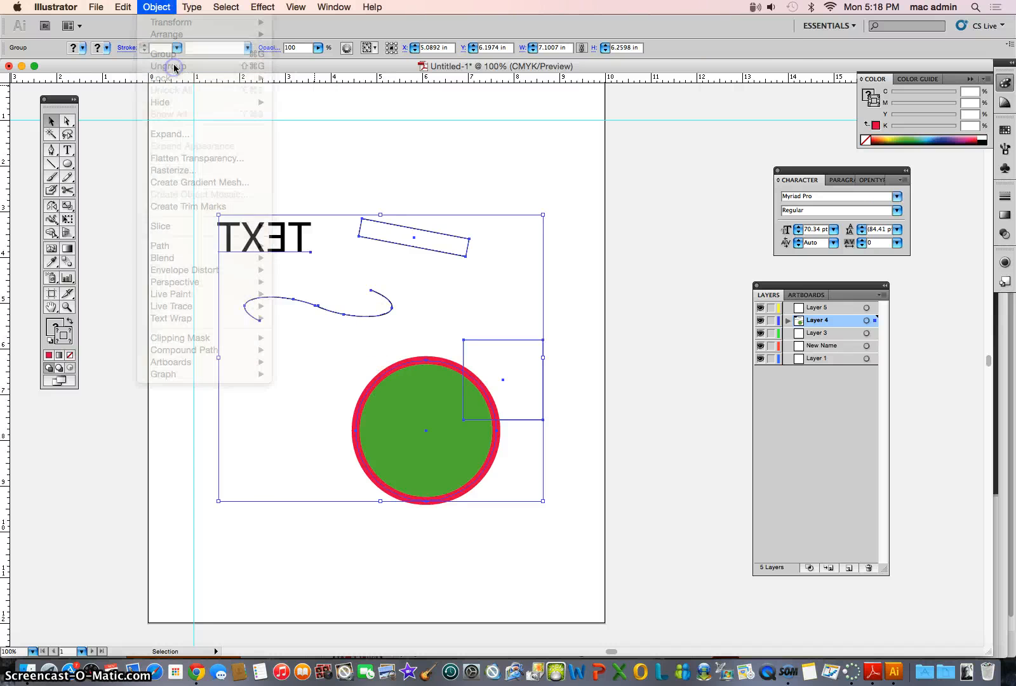
click(310, 151)
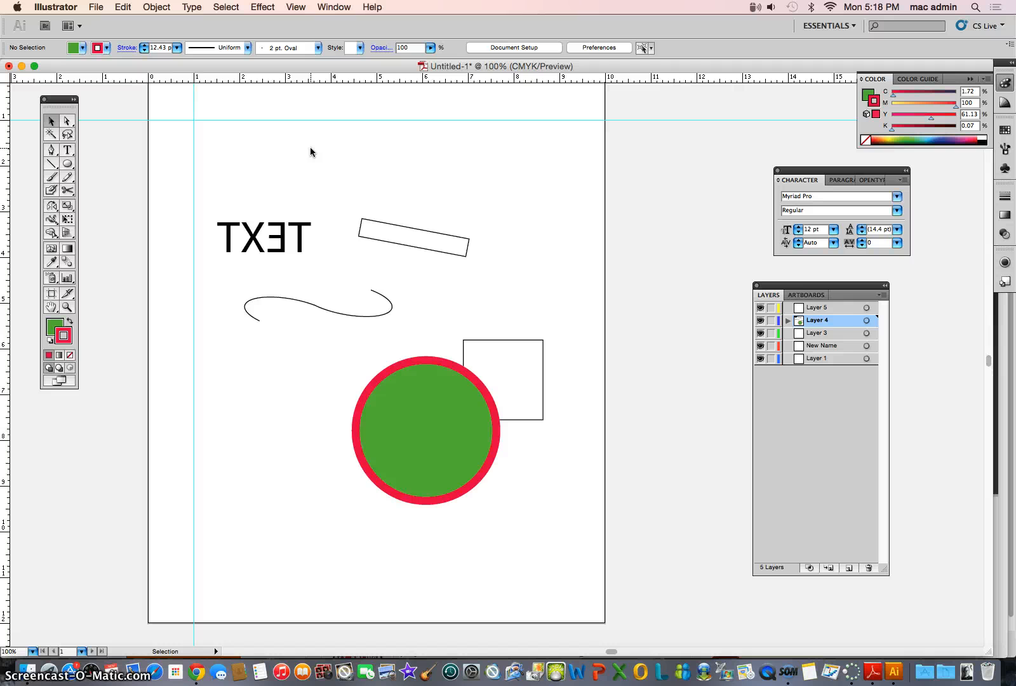